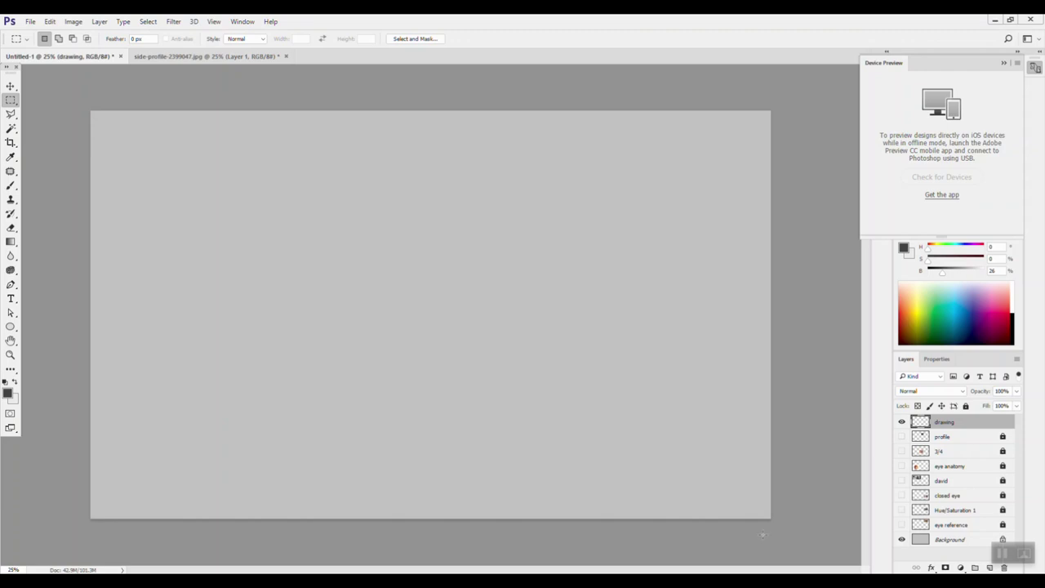
- Collapse the Device Preview panel and show the eye reference layer
left_click(1004, 63)
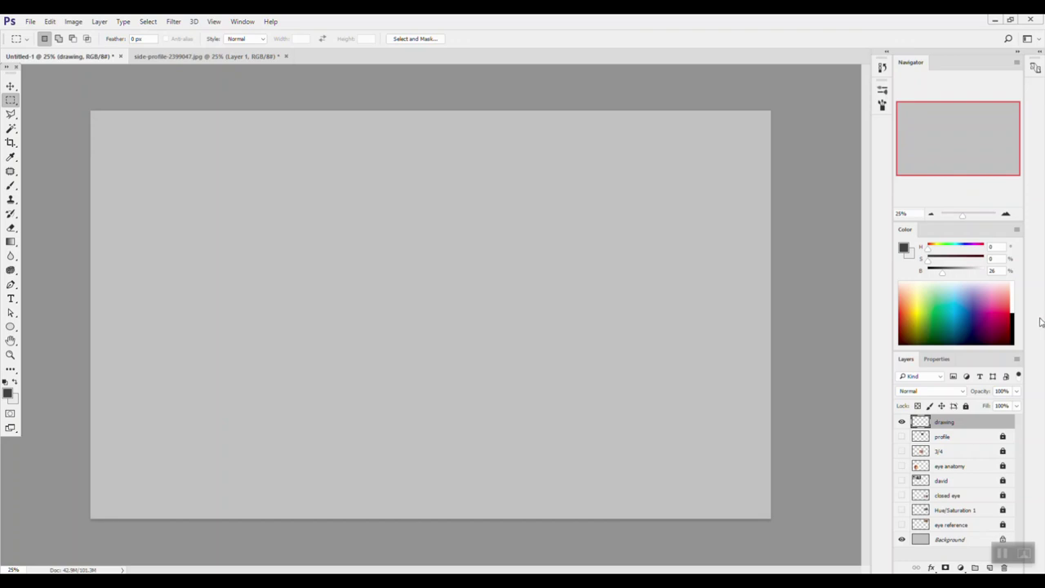
left_click(903, 524)
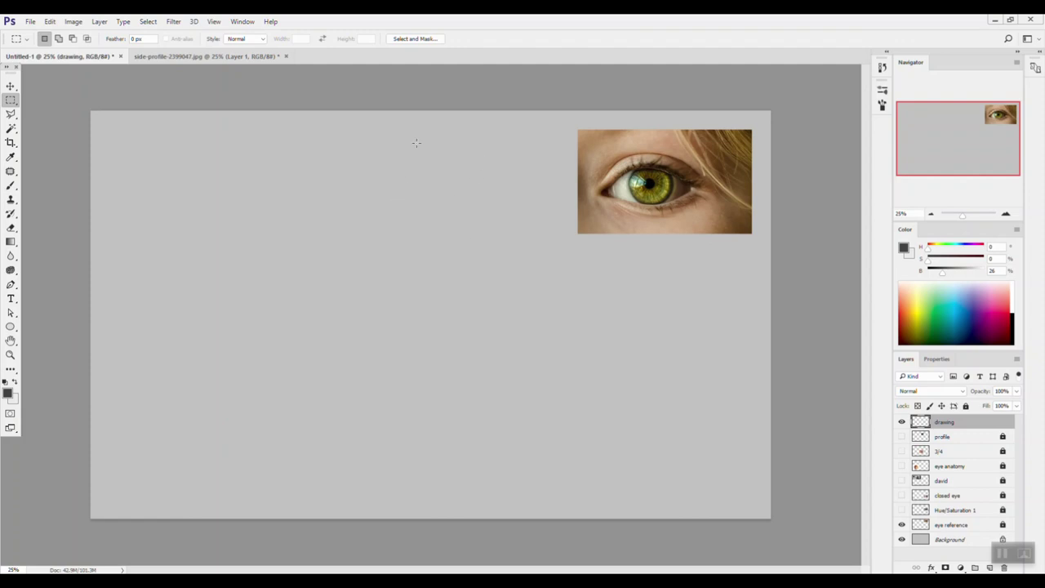
- Sketch a flat almond-shaped symbol eye with iris, pupil and lashes beside the color reference, and cross it out
mouse_move(437, 173)
left_mouse_down()
mouse_move(485, 150)
mouse_move(490, 161)
mouse_move(499, 147)
mouse_move(524, 168)
left_mouse_up()
left_click(437, 214)
key("b")
mouse_move(435, 180)
left_mouse_down()
mouse_move(469, 188)
mouse_move(514, 168)
mouse_move(465, 180)
mouse_move(497, 162)
mouse_move(477, 165)
mouse_move(500, 139)
left_mouse_up()
left_click_drag(510, 148, 521, 144)
left_click_drag(520, 156, 527, 152)
left_click_drag(507, 186, 518, 181)
left_click_drag(515, 168, 524, 171)
left_click_drag(516, 123, 472, 193)
left_click_drag(455, 140, 524, 184)
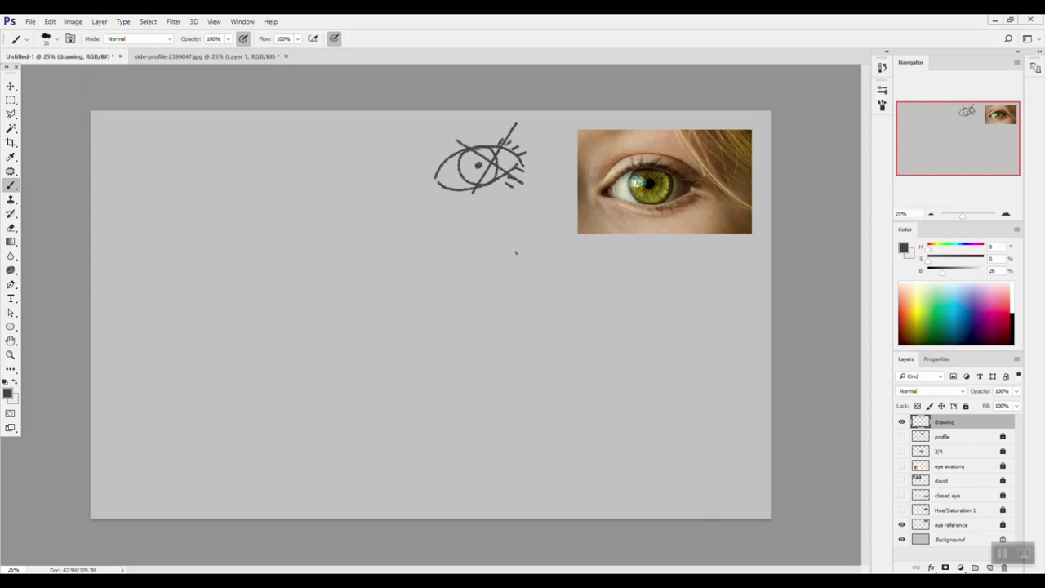
- Erase the crossed-out symbol eye completely from the drawing layer
key("e")
mouse_move(451, 137)
left_mouse_down()
mouse_move(425, 194)
mouse_move(462, 142)
mouse_move(482, 139)
mouse_move(494, 187)
mouse_move(518, 136)
mouse_move(526, 171)
mouse_move(463, 198)
mouse_move(434, 188)
left_mouse_up()
key("b")
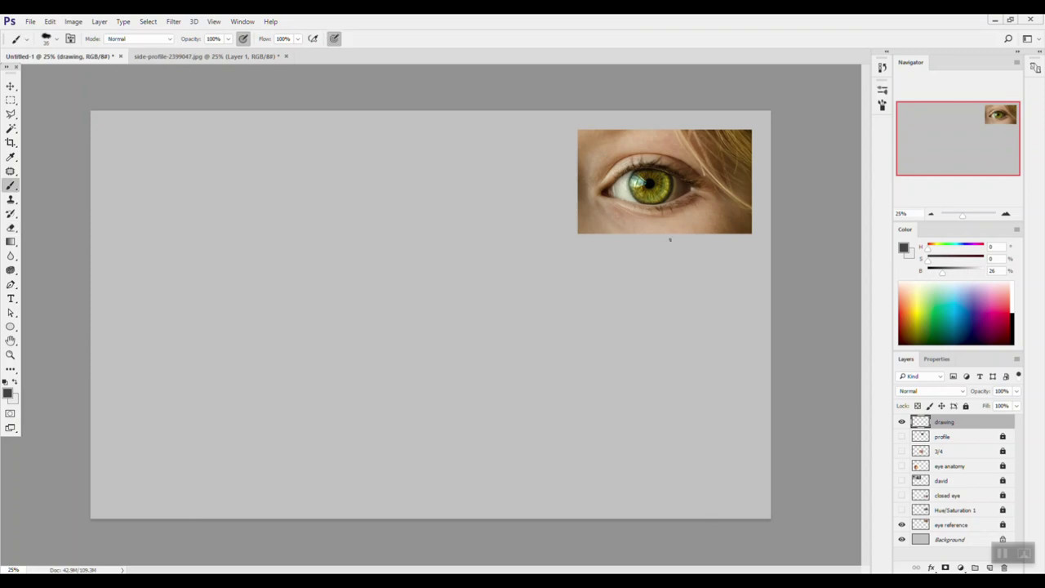
- Show the Hue/Saturation 1 layer and sketch a circle with a light-direction arrow at its upper left on the drawing layer
left_click(902, 510)
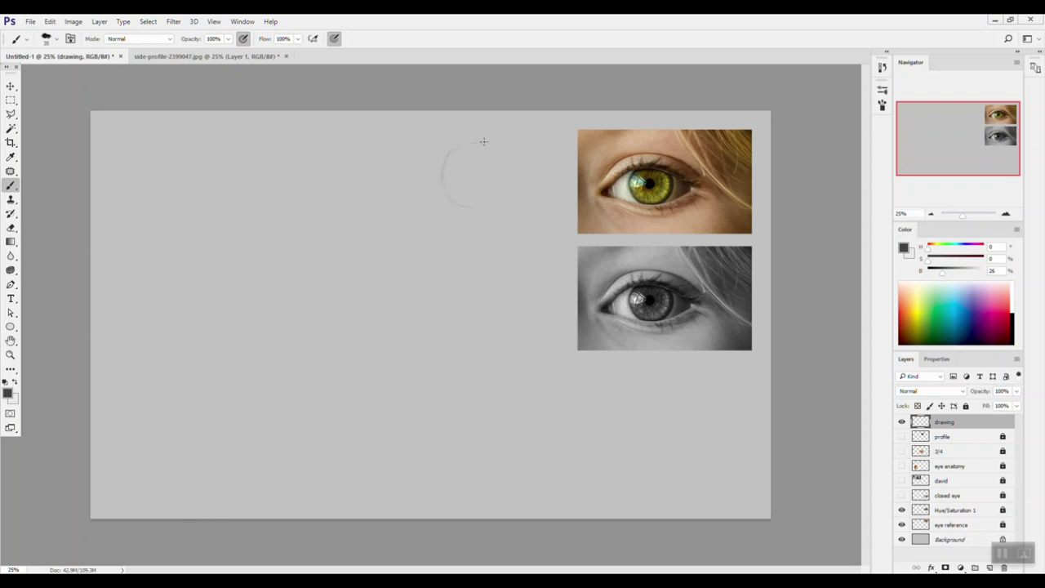
mouse_move(500, 199)
left_mouse_down()
mouse_move(486, 148)
mouse_move(508, 154)
mouse_move(487, 207)
left_mouse_up()
left_click_drag(443, 179, 473, 205)
mouse_move(445, 170)
left_mouse_down()
mouse_move(472, 142)
mouse_move(457, 149)
mouse_move(512, 164)
left_mouse_up()
mouse_move(416, 120)
left_mouse_down()
mouse_move(437, 136)
mouse_move(422, 138)
left_mouse_up()
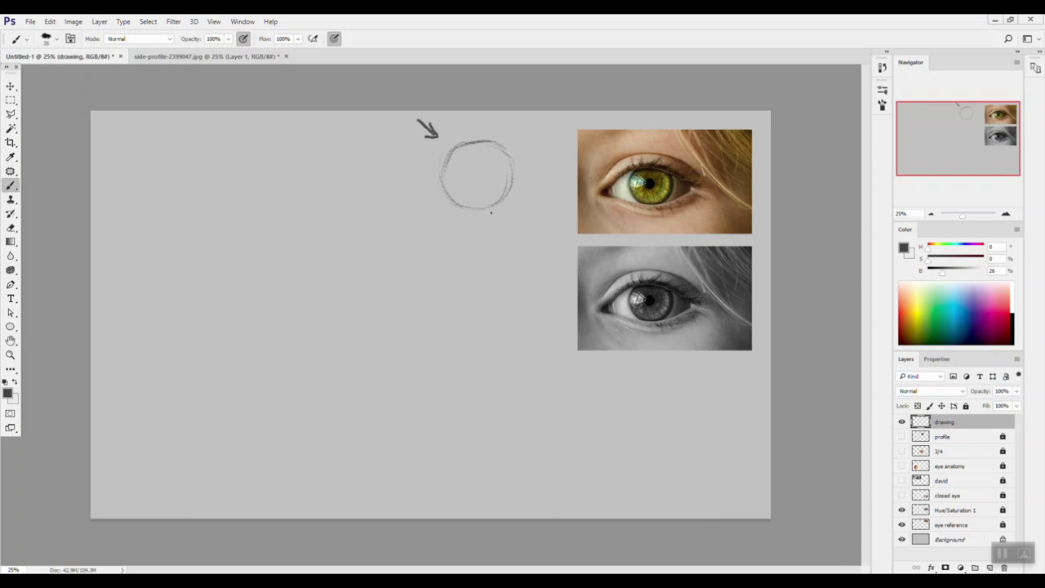
- Add a cast shadow beneath the circle and hatch its lower-right side to shade it as a sphere
mouse_move(479, 209)
left_mouse_down()
mouse_move(545, 206)
mouse_move(494, 208)
mouse_move(507, 210)
left_mouse_up()
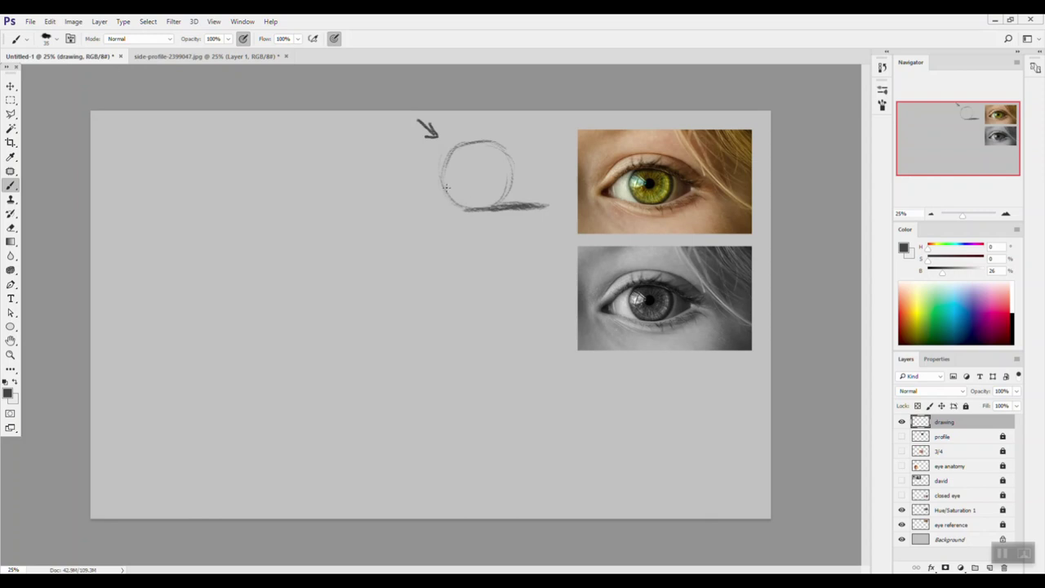
mouse_move(453, 188)
left_mouse_down()
mouse_move(456, 201)
mouse_move(471, 178)
mouse_move(487, 182)
mouse_move(498, 153)
left_mouse_up()
mouse_move(501, 189)
left_mouse_down()
mouse_move(476, 197)
mouse_move(481, 188)
mouse_move(451, 197)
mouse_move(488, 198)
mouse_move(510, 162)
mouse_move(455, 197)
mouse_move(482, 188)
mouse_move(505, 154)
mouse_move(508, 166)
mouse_move(451, 193)
mouse_move(491, 199)
left_mouse_up()
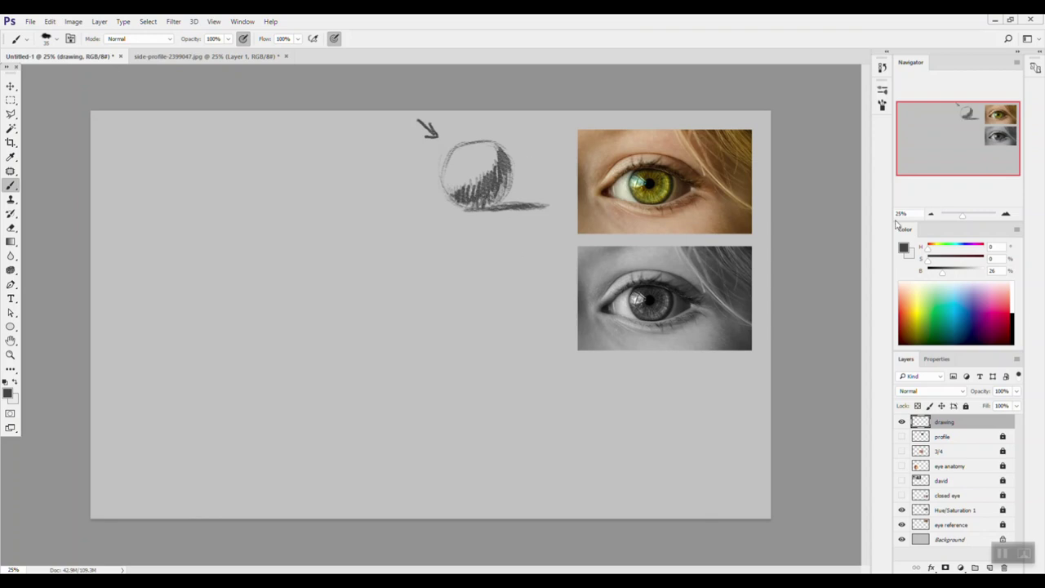
- Paint a white highlight on the sphere's upper left and soften the shadow edge with a sampled dark gray
key("x")
left_click_drag(459, 160, 460, 156)
left_click(492, 180, "alt")
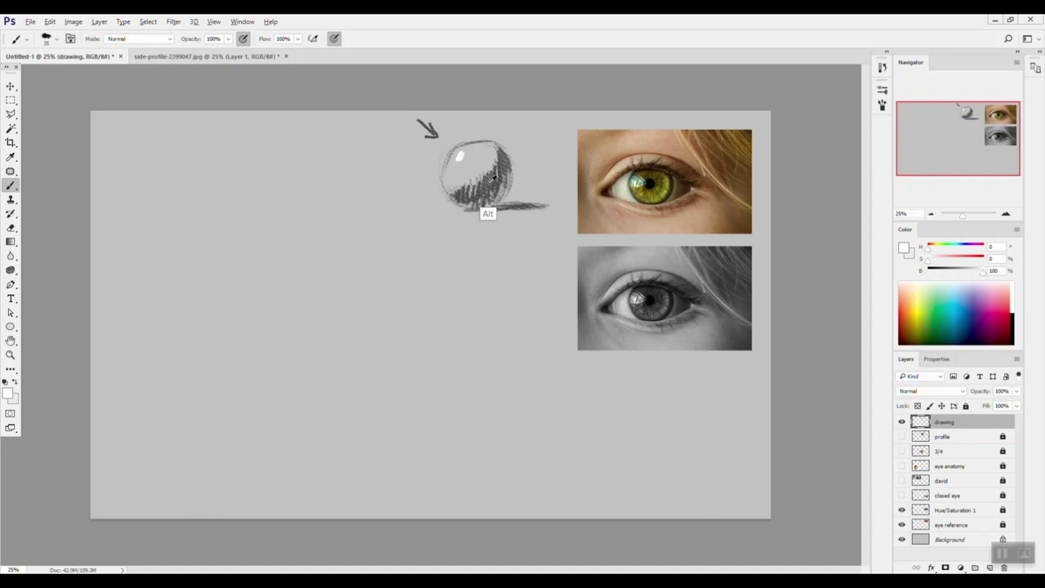
left_click_drag(489, 154, 492, 167)
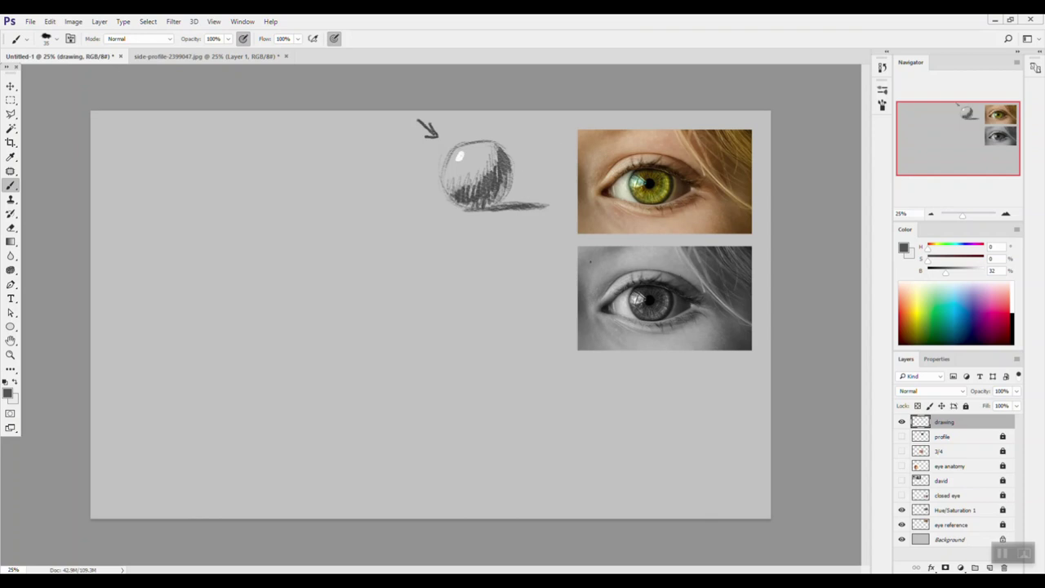
- Sketch a second circle below the sphere with height guides marking its middle, and draw an iris ring in its center
mouse_move(507, 245)
left_mouse_down()
mouse_move(466, 254)
mouse_move(457, 281)
mouse_move(480, 312)
left_mouse_up()
mouse_move(455, 281)
left_mouse_down()
mouse_move(465, 306)
mouse_move(481, 315)
mouse_move(496, 245)
mouse_move(513, 248)
mouse_move(512, 302)
left_mouse_up()
left_click_drag(528, 263, 516, 302)
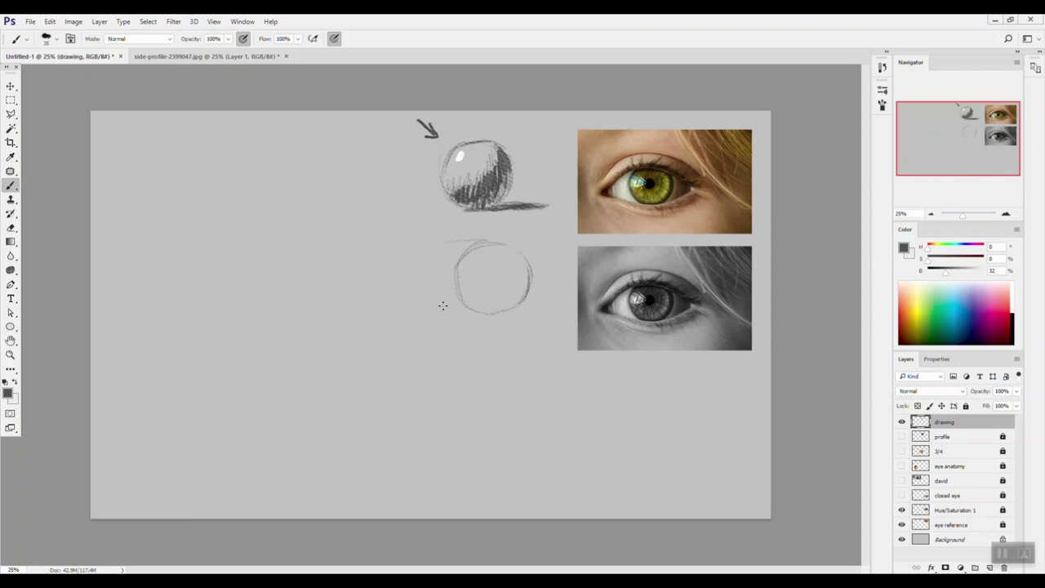
left_click_drag(436, 313, 493, 313)
mouse_move(438, 242)
left_mouse_down()
mouse_move(440, 309)
mouse_move(446, 278)
left_mouse_up()
mouse_move(492, 261)
left_mouse_down()
mouse_move(487, 292)
mouse_move(489, 263)
mouse_move(506, 263)
mouse_move(502, 289)
mouse_move(474, 282)
mouse_move(499, 291)
mouse_move(499, 261)
mouse_move(501, 291)
left_mouse_up()
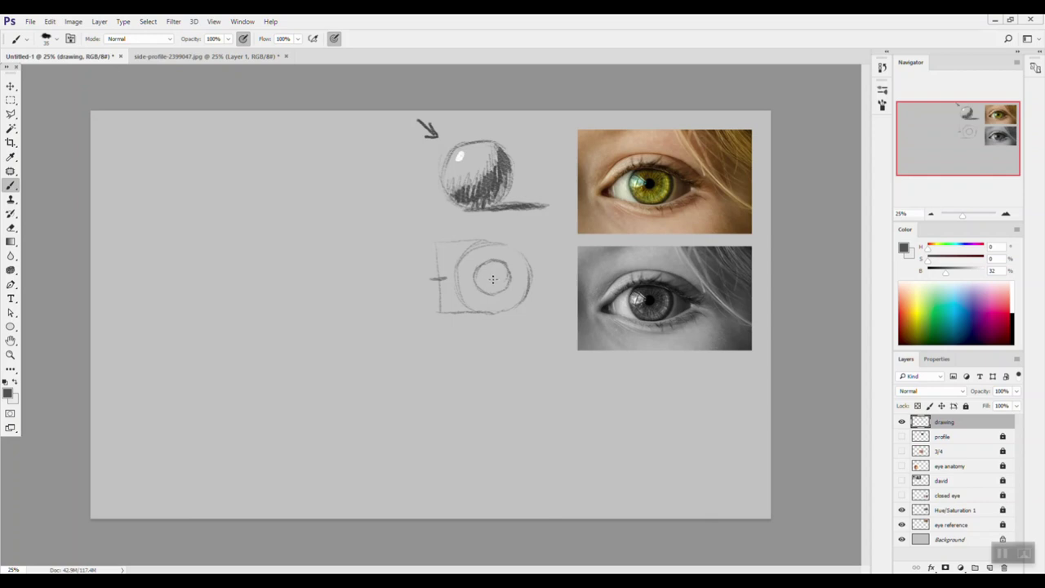
- Fill the pupil, hatch the iris, shade the eyeball's lower-right side, and add a light-direction arrow
left_click_drag(491, 277, 492, 278)
left_click(492, 276)
mouse_move(479, 268)
left_mouse_down()
mouse_move(485, 283)
mouse_move(511, 283)
left_mouse_up()
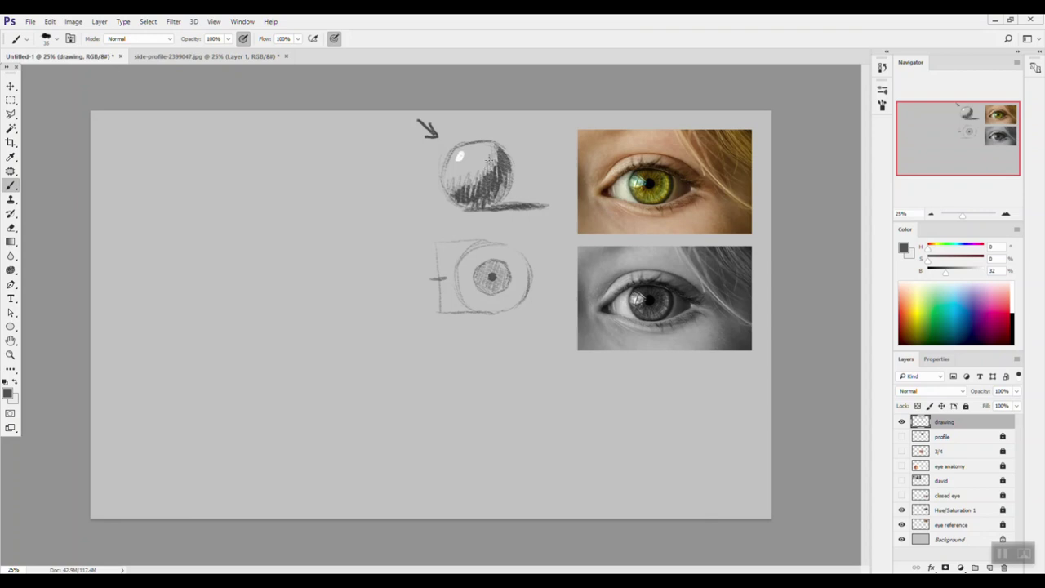
mouse_move(459, 290)
left_mouse_down()
mouse_move(518, 285)
mouse_move(517, 259)
mouse_move(528, 288)
mouse_move(513, 304)
left_mouse_up()
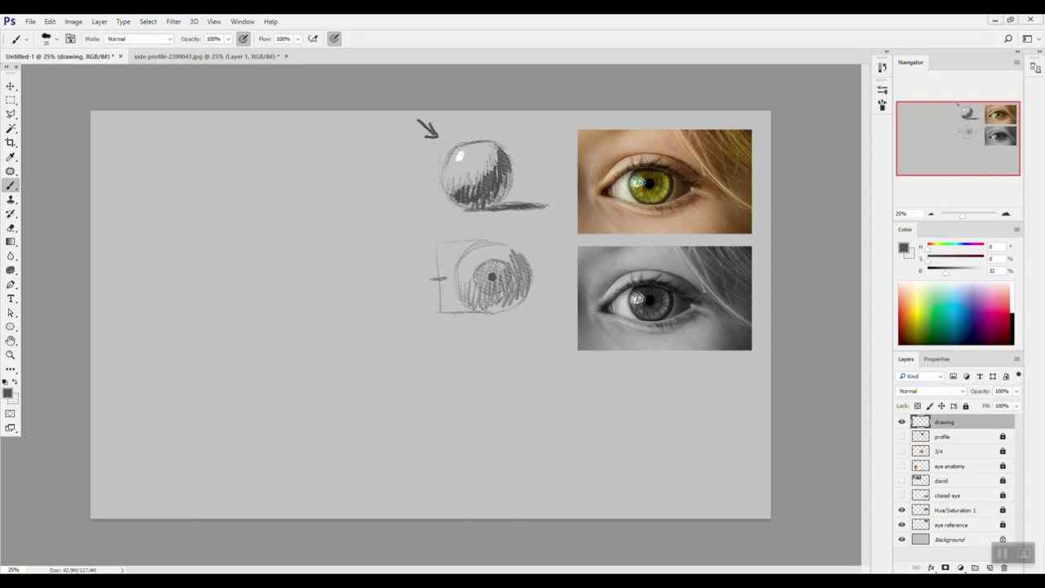
left_click_drag(420, 217, 436, 219)
mouse_move(482, 303)
left_mouse_down()
mouse_move(515, 291)
mouse_move(516, 303)
mouse_move(496, 312)
mouse_move(519, 281)
mouse_move(496, 309)
mouse_move(471, 296)
mouse_move(494, 297)
mouse_move(511, 264)
mouse_move(472, 285)
mouse_move(498, 291)
mouse_move(477, 285)
mouse_move(496, 262)
mouse_move(511, 271)
mouse_move(493, 296)
mouse_move(479, 284)
mouse_move(498, 266)
mouse_move(480, 281)
mouse_move(504, 279)
mouse_move(483, 271)
mouse_move(496, 290)
mouse_move(476, 279)
mouse_move(504, 271)
mouse_move(483, 289)
mouse_move(500, 283)
mouse_move(480, 269)
mouse_move(502, 281)
left_mouse_up()
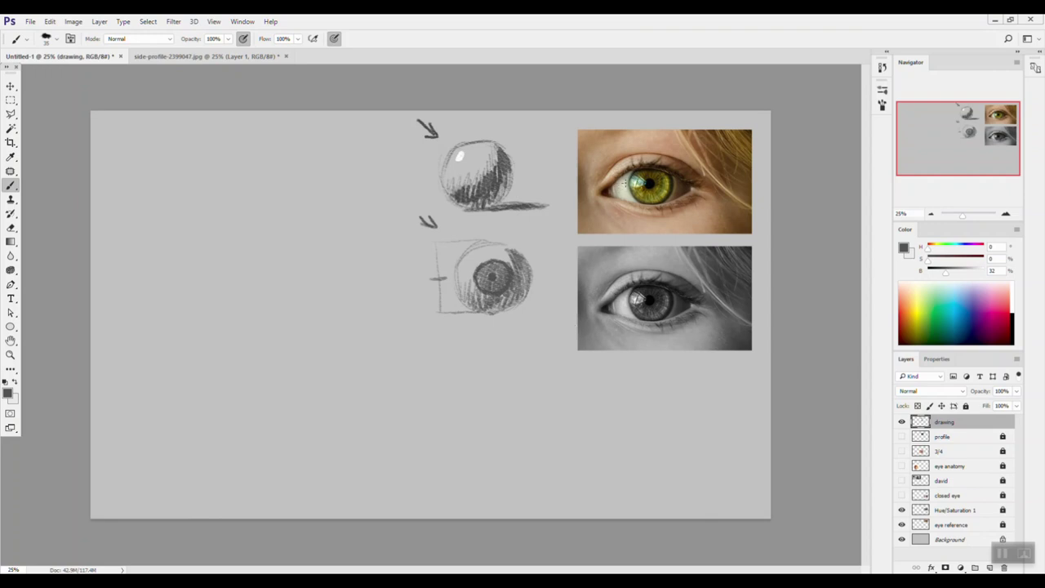
- Sample eye-white and shadow colors from the color reference, paint test swatches beside it, and erase them
left_click(622, 187, "alt")
left_click(677, 215, "alt")
left_click_drag(552, 231, 562, 245)
left_click(614, 216, "alt")
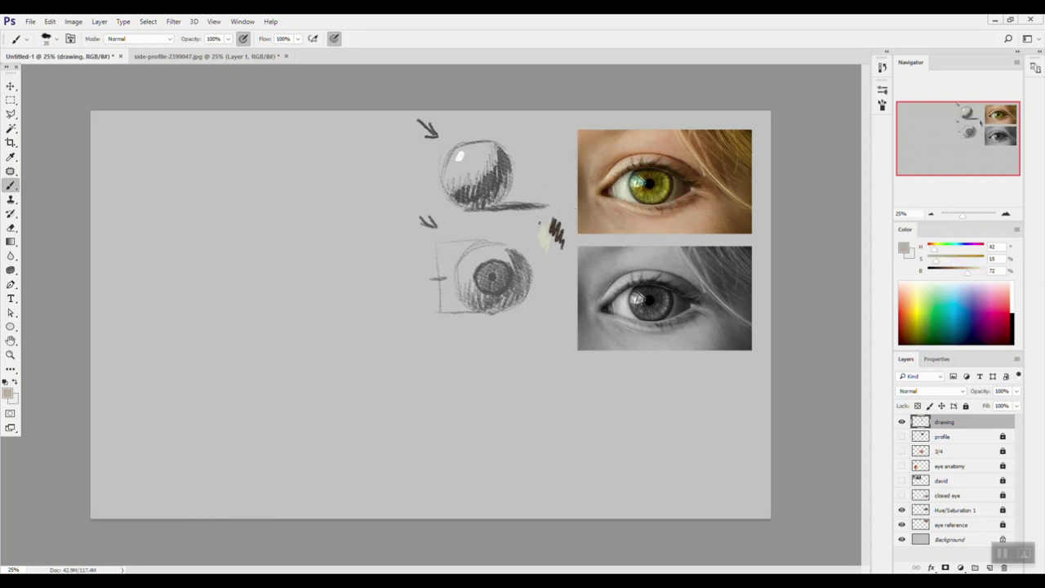
left_click(618, 187, "alt")
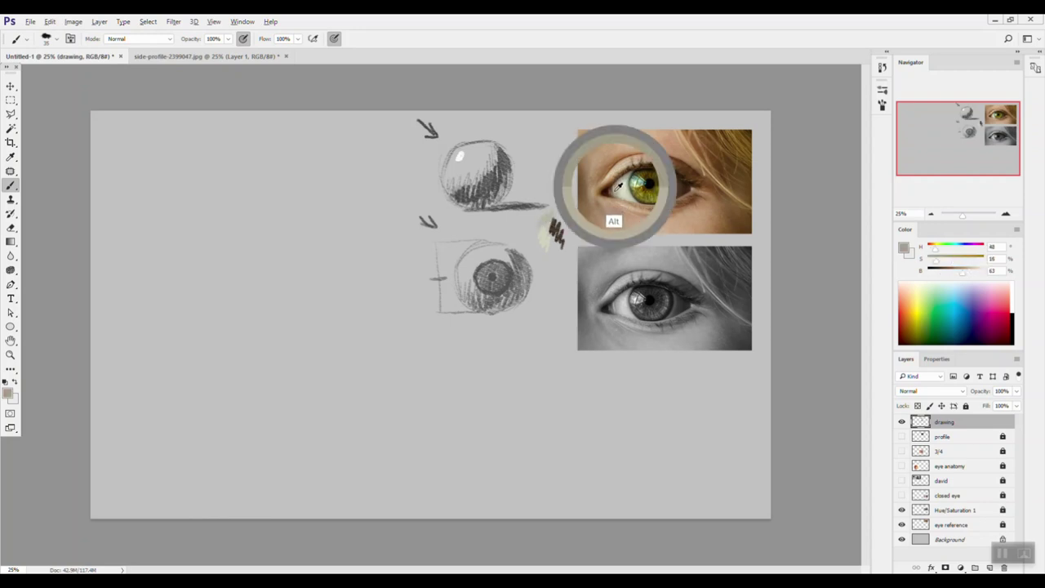
left_click(613, 198, "alt")
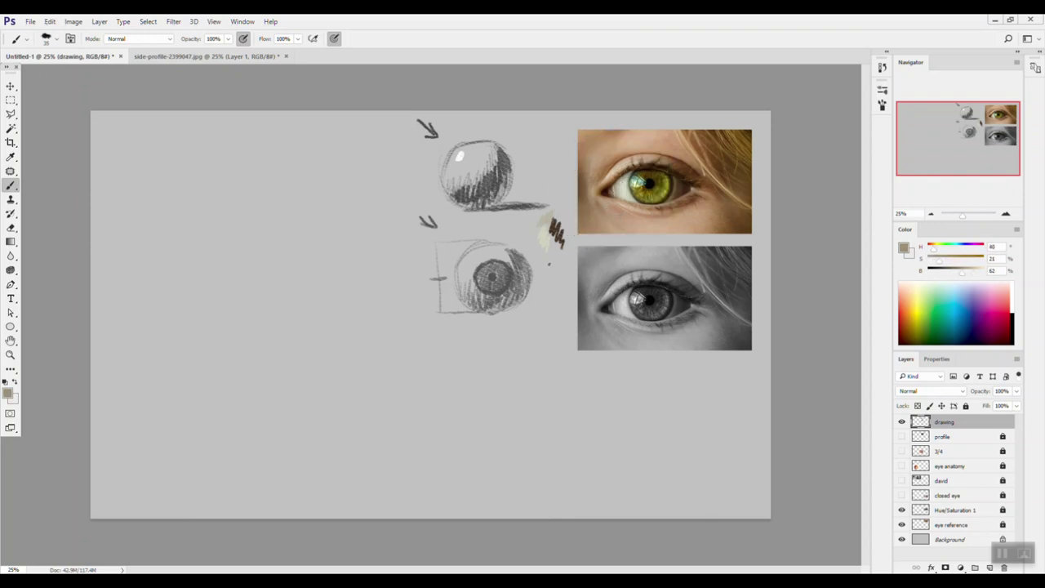
left_click_drag(530, 223, 535, 238)
key("e")
mouse_move(561, 238)
left_mouse_down()
mouse_move(554, 229)
mouse_move(529, 234)
left_mouse_up()
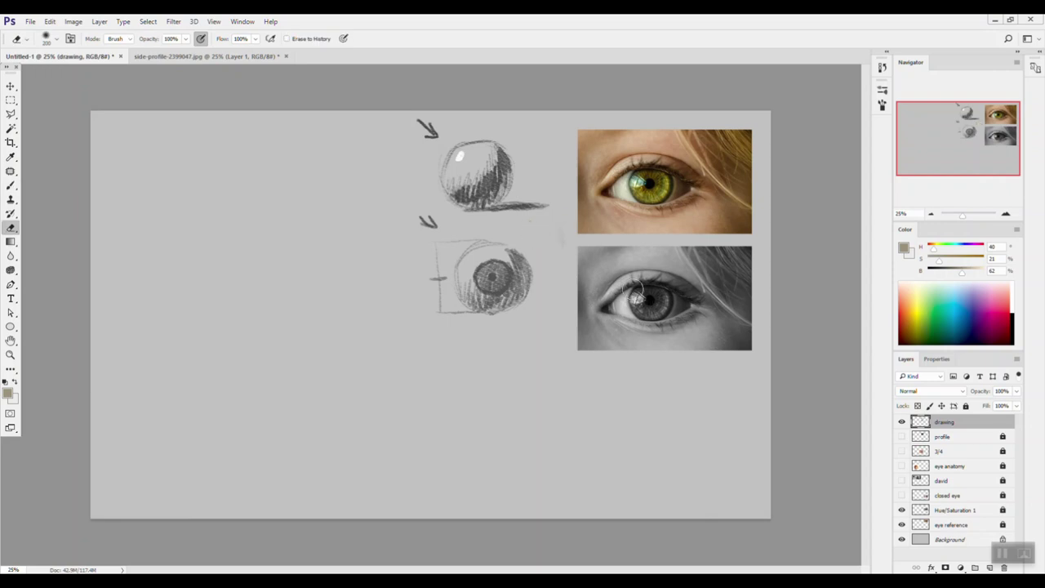
- Compare the grayscale reference's eye white with the sphere's highlight using test swatches beside the photo, and erase the swatches
key("b")
left_click(625, 300, "alt")
left_click_drag(535, 246, 544, 248)
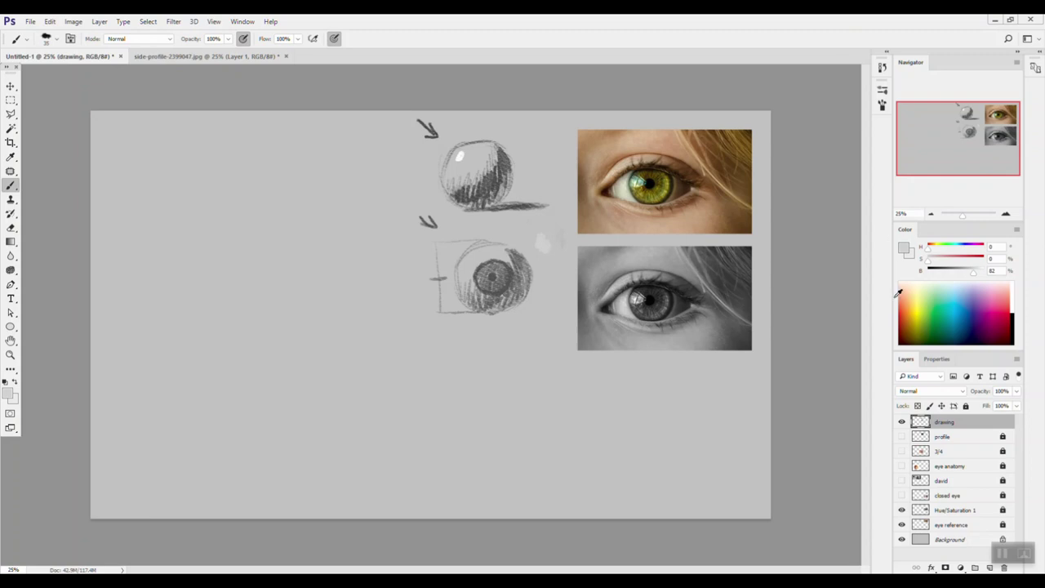
left_click(460, 154, "alt")
left_click(460, 153, "alt")
left_click(459, 155)
left_click_drag(549, 231, 552, 243)
key("ctrl+z")
key("e")
left_click_drag(544, 250, 563, 237)
- Paint a highlight on the eyeball's upper left in the sphere's highlight color, and show the eye anatomy layer
key("b")
left_click(461, 156, "alt")
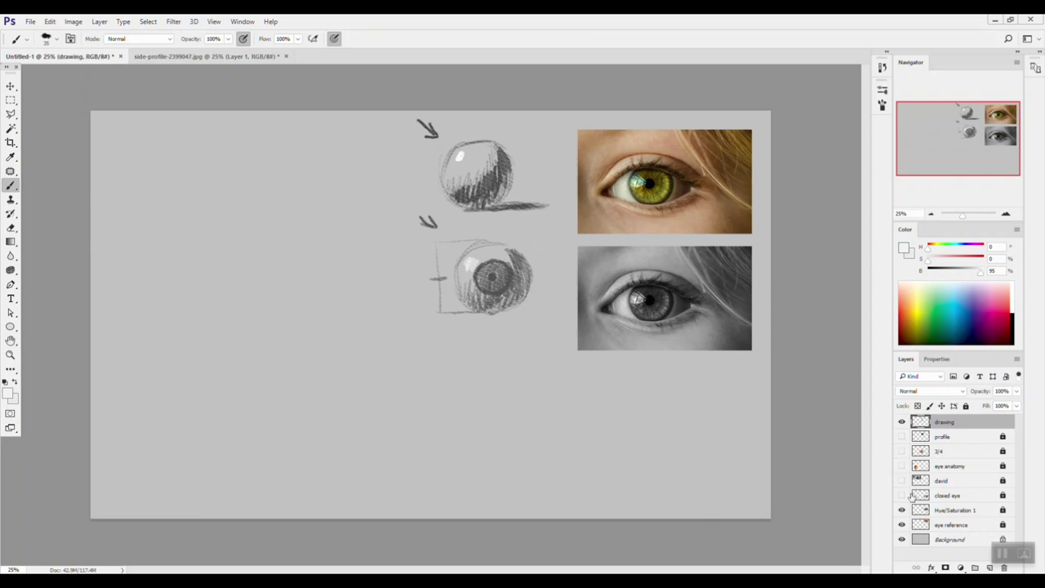
left_click(902, 467)
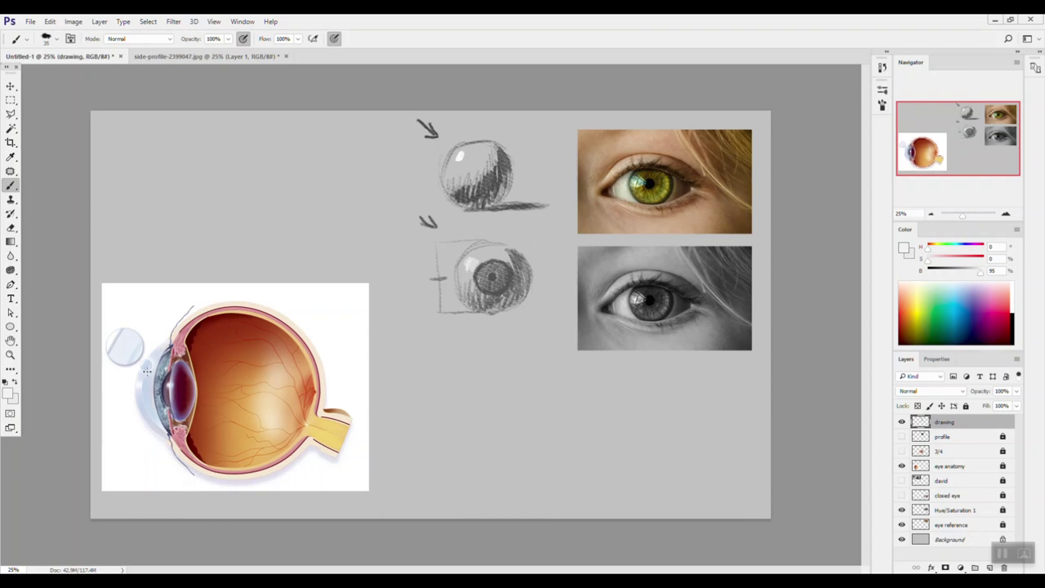
left_click_drag(520, 341, 495, 348)
key("ctrl+alt")
key("ctrl+alt+z")
- Sketch a larger circle below the shaded eyeball in a dark gray sampled from it, as the side-view eyeball
left_click(501, 292, "alt")
mouse_move(513, 355)
left_mouse_down()
mouse_move(462, 377)
mouse_move(462, 412)
mouse_move(459, 397)
mouse_move(495, 439)
mouse_move(485, 437)
mouse_move(521, 356)
mouse_move(545, 376)
mouse_move(535, 361)
mouse_move(549, 412)
left_mouse_up()
mouse_move(489, 440)
left_mouse_down()
mouse_move(539, 431)
mouse_move(549, 387)
left_mouse_up()
left_click_drag(536, 432, 506, 443)
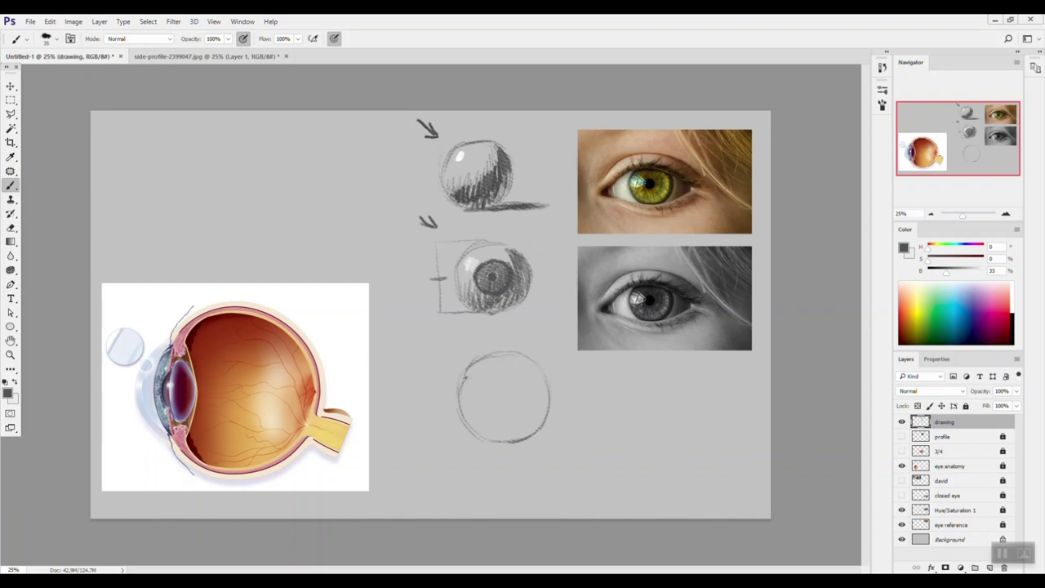
- Draw the inward-curving iris and bulging cornea on the side-view eyeball's left edge, tracing the cornea on the anatomy diagram
left_click_drag(461, 381, 467, 420)
left_click_drag(468, 369, 462, 374)
mouse_move(463, 371)
left_mouse_down()
mouse_move(463, 421)
mouse_move(465, 405)
left_mouse_up()
mouse_move(157, 353)
left_mouse_down()
mouse_move(146, 397)
mouse_move(162, 427)
mouse_move(152, 360)
mouse_move(140, 399)
mouse_move(168, 432)
left_mouse_up()
mouse_move(457, 373)
left_mouse_down()
mouse_move(451, 403)
mouse_move(462, 422)
mouse_move(451, 400)
mouse_move(459, 373)
left_mouse_up()
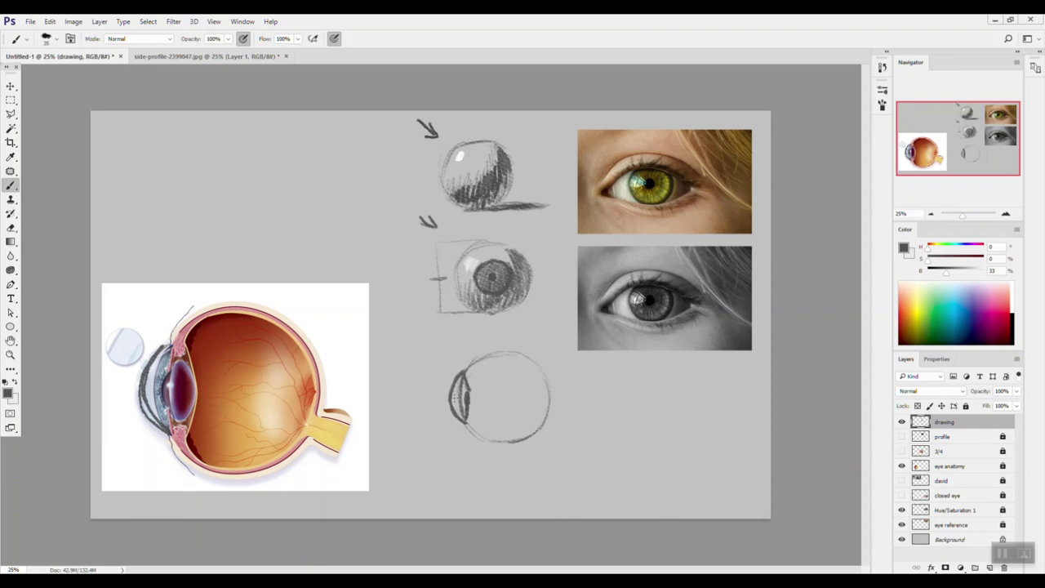
- Erase the traced strokes over the anatomy diagram's cornea
key("e")
mouse_move(142, 357)
left_mouse_down()
mouse_move(145, 326)
mouse_move(140, 369)
mouse_move(162, 426)
left_mouse_up()
key("b")
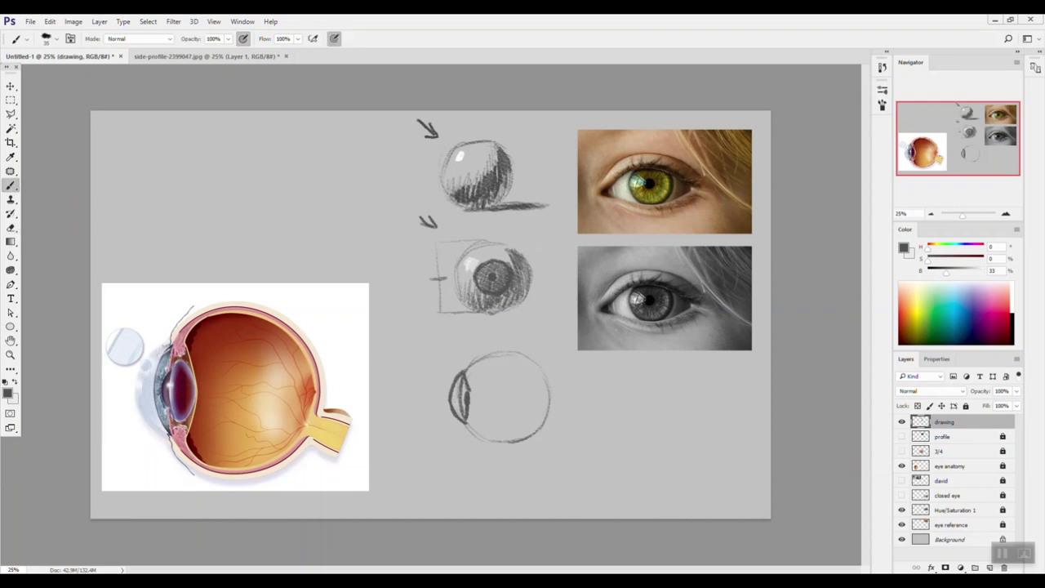
- Paint a light highlight on the side-view cornea's upper part and a light-colored arrow pointing at it
key("alt")
left_click(474, 260, "alt")
mouse_move(459, 378)
left_mouse_down()
mouse_move(455, 389)
mouse_move(458, 379)
left_mouse_up()
left_click(470, 261, "alt")
left_click_drag(455, 378, 454, 388)
left_click_drag(424, 350, 447, 369)
- Try to paint light strokes passing through the side-view cornea onto the iris
left_click(455, 383)
left_click_drag(455, 382, 462, 400)
key("ctrl")
key("ctrl+alt+z")
key("ctrl+alt+z")
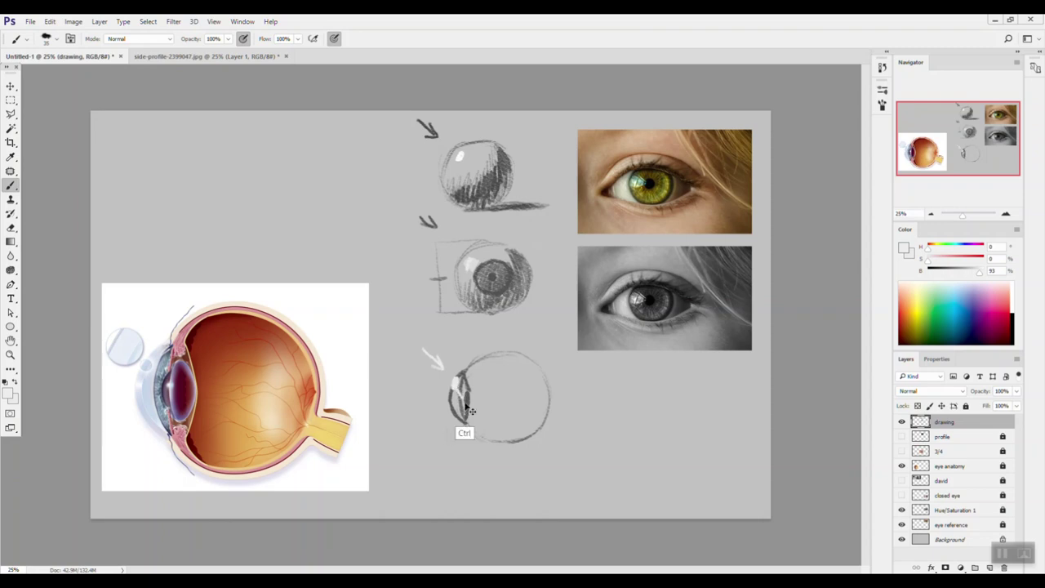
- Draw the iris's concave cross-section and a front-view iris with radial lines beside the side-view eyeball
left_click(471, 394, "alt")
mouse_move(582, 374)
left_mouse_down()
mouse_move(593, 398)
mouse_move(584, 405)
left_mouse_up()
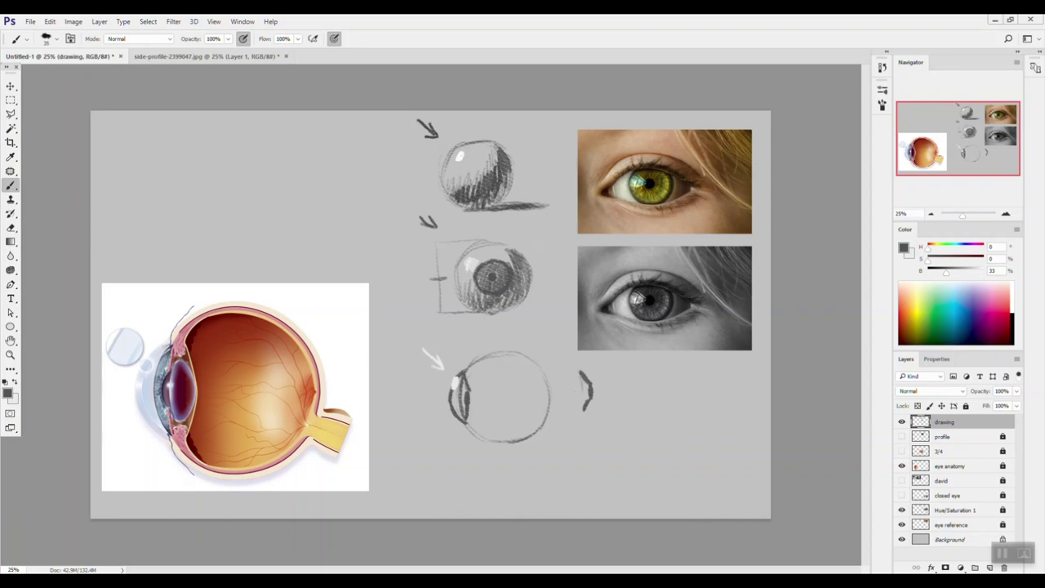
mouse_move(627, 387)
left_mouse_down()
mouse_move(665, 399)
mouse_move(630, 375)
mouse_move(650, 392)
mouse_move(635, 398)
mouse_move(649, 400)
left_mouse_up()
- Paint a light highlight on the shaded eyeball's iris at the upper left and lighten the iris's opposite side
left_click(460, 377, "alt")
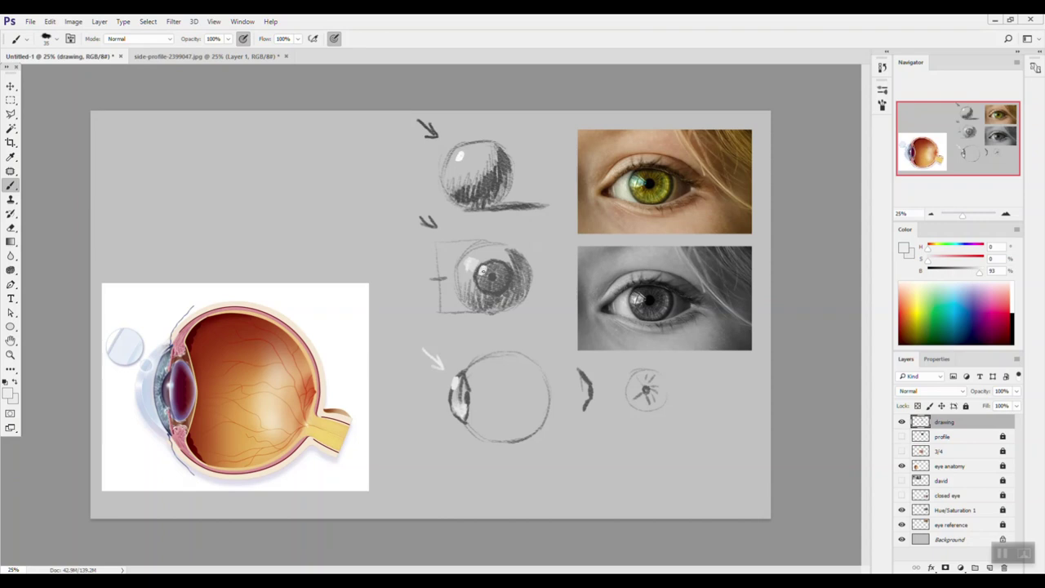
left_click(484, 272)
left_click_drag(492, 281, 505, 273)
- Mark the light direction, the iris highlight and the opposite lit area in red on the color reference, and erase the marks
left_click_drag(922, 291, 900, 314)
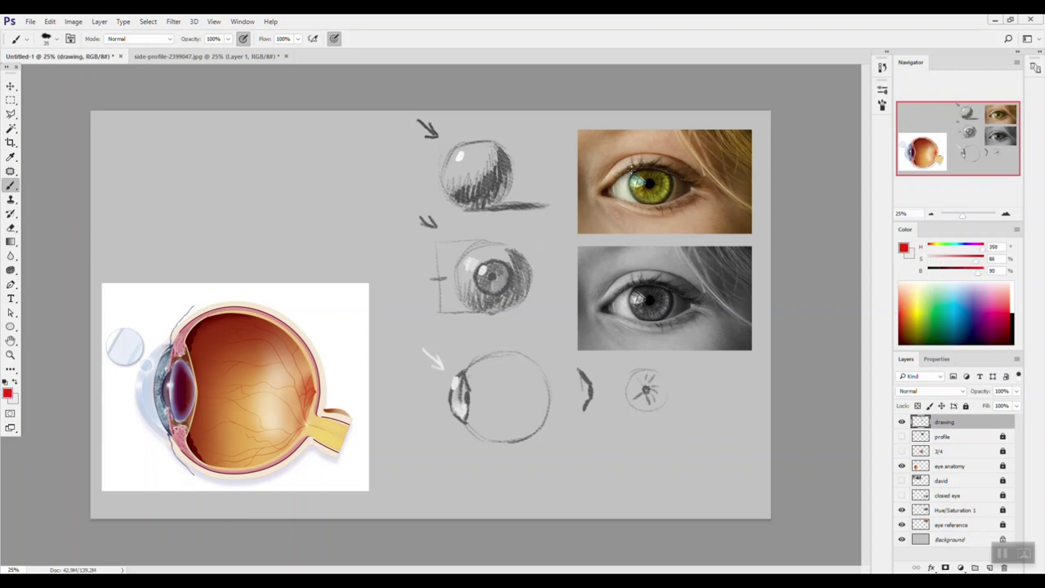
mouse_move(645, 173)
left_mouse_down()
mouse_move(625, 179)
mouse_move(644, 185)
left_mouse_up()
mouse_move(590, 151)
left_mouse_down()
mouse_move(616, 165)
mouse_move(605, 170)
left_mouse_up()
mouse_move(666, 181)
left_mouse_down()
mouse_move(660, 169)
mouse_move(672, 189)
mouse_move(666, 173)
left_mouse_up()
key("e")
left_click_drag(593, 155, 672, 198)
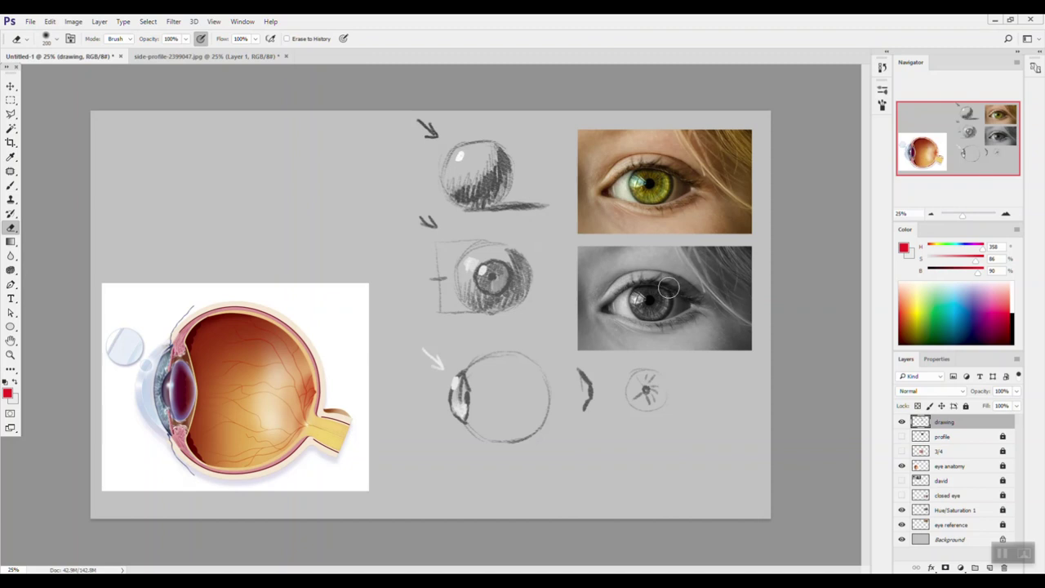
- Sample dark tones from the grayscale reference's eye and paint them as a swatch patch beside the photo
key("b")
left_click(642, 298, "alt")
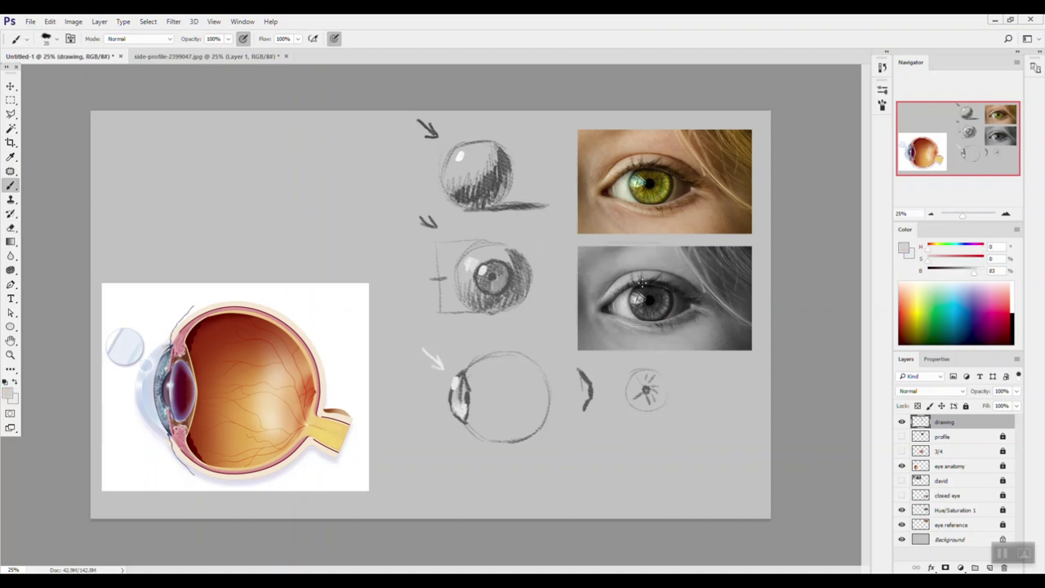
left_click(643, 285, "alt")
mouse_move(560, 287)
left_mouse_down()
mouse_move(572, 320)
mouse_move(548, 298)
mouse_move(565, 325)
mouse_move(557, 330)
left_mouse_up()
left_click(643, 287, "alt")
left_click(661, 337, "alt")
left_click(668, 299, "alt")
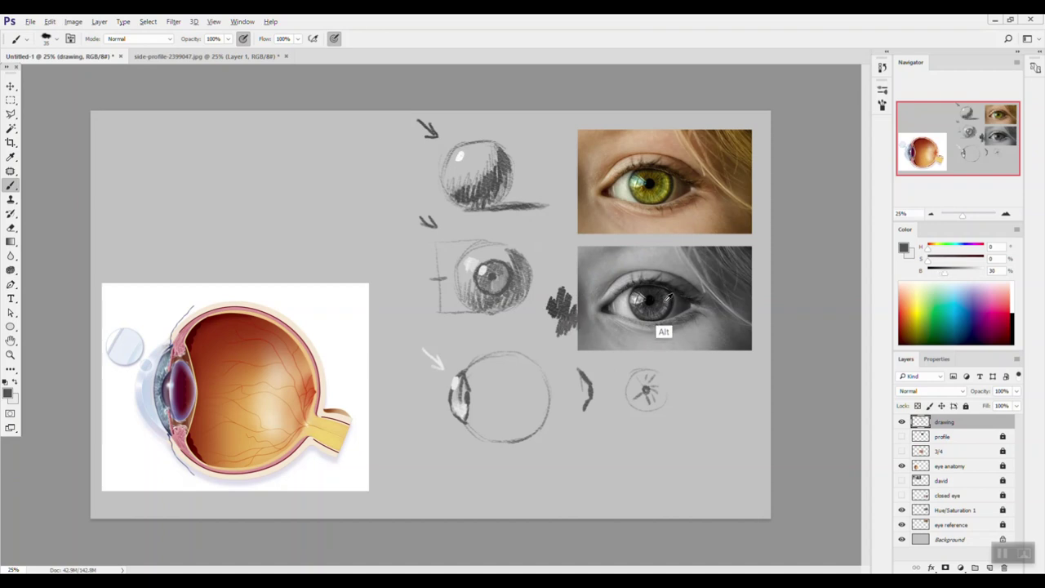
left_click(668, 297, "alt")
left_click(671, 299, "alt")
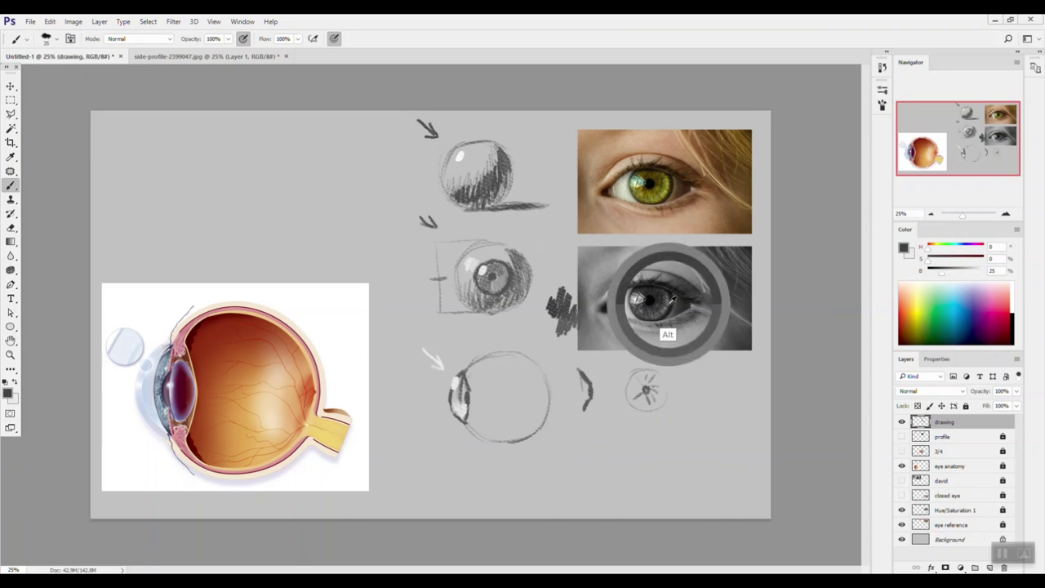
mouse_move(555, 330)
left_mouse_down()
mouse_move(542, 317)
mouse_move(552, 335)
mouse_move(564, 317)
left_mouse_up()
- Sample the lighter gray on the right side of the grayscale reference's iris and paint it over the dark swatches
left_click(673, 296, "alt")
left_click(673, 291, "alt")
left_click(673, 291, "alt")
left_click(673, 292, "alt")
left_click(673, 292, "alt")
left_click_drag(639, 301, 692, 301)
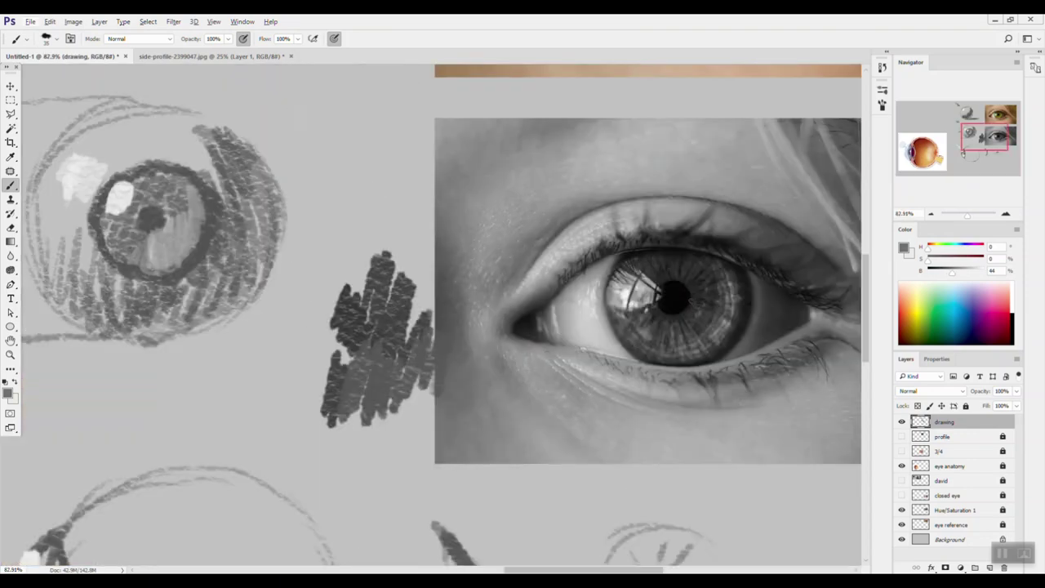
left_click(731, 285, "alt")
mouse_move(443, 356)
left_mouse_down()
mouse_move(372, 387)
mouse_move(391, 359)
mouse_move(428, 363)
left_mouse_up()
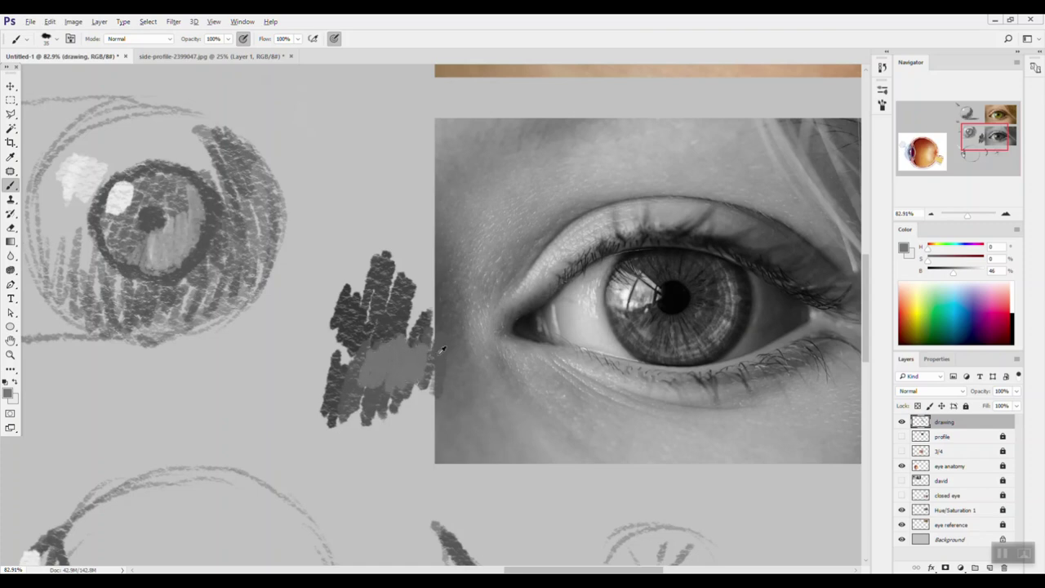
- Sample dark, medium and light iris tones from the color eye reference and paint them as overlapping swatches beside the photo
scroll(443, 351, "down", 3)
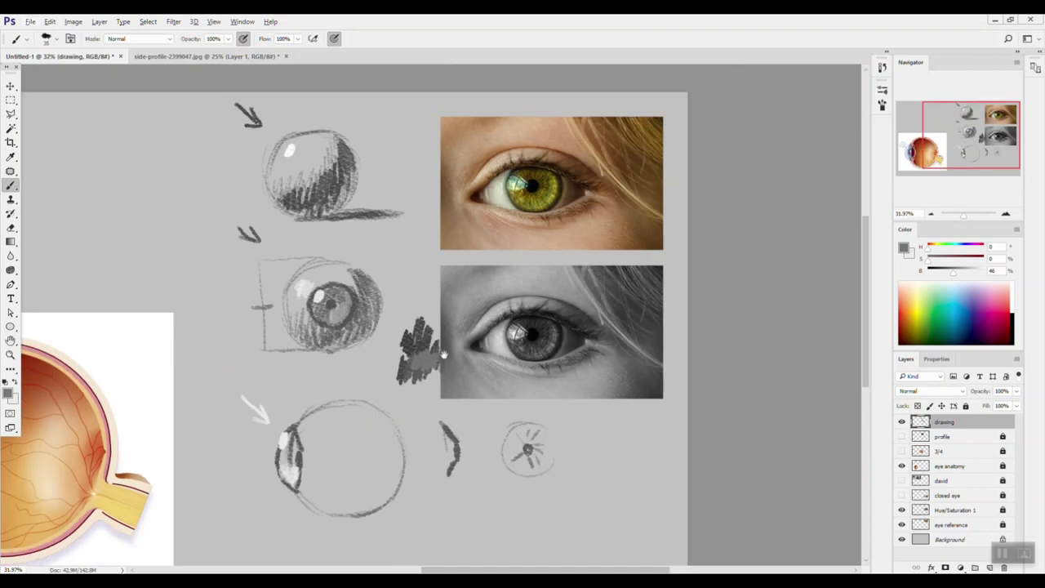
left_click_drag(443, 355, 592, 364)
scroll(595, 360, "down", 1)
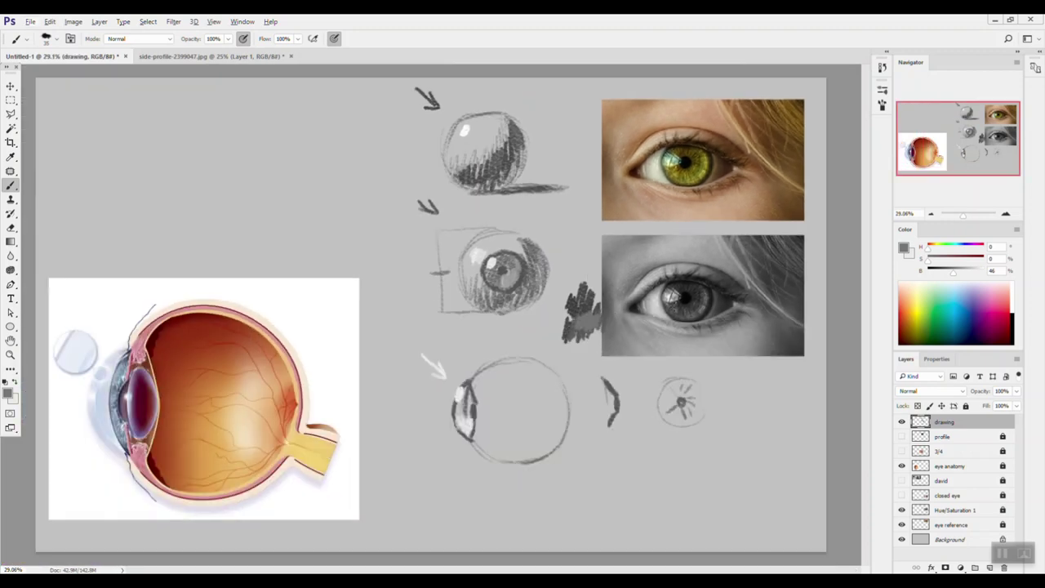
left_click(675, 151, "alt")
mouse_move(590, 169)
left_mouse_down()
mouse_move(591, 191)
mouse_move(578, 175)
left_mouse_up()
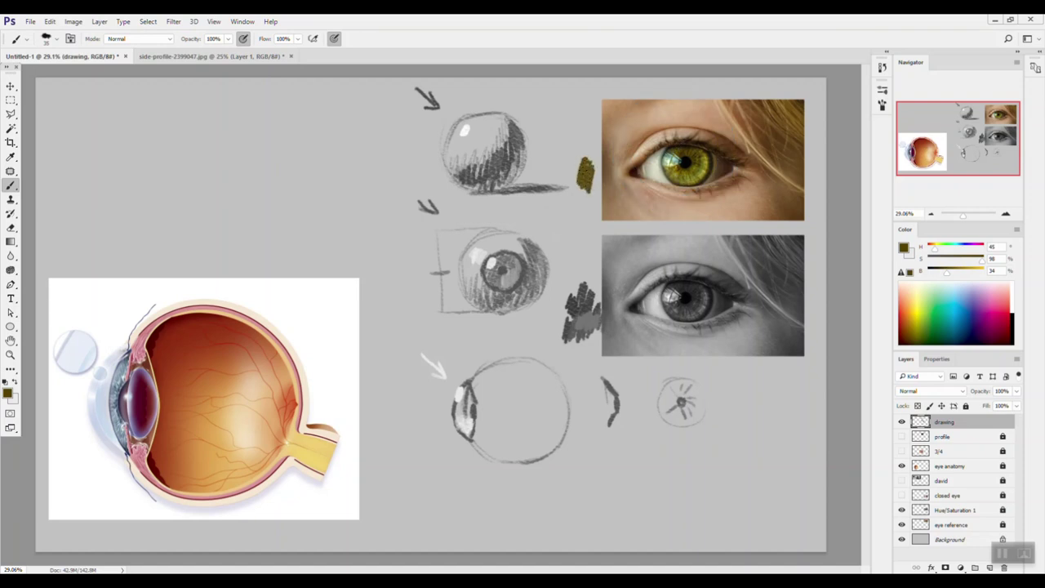
left_click(677, 169, "alt")
left_click_drag(576, 145, 583, 170)
left_click(709, 164, "alt")
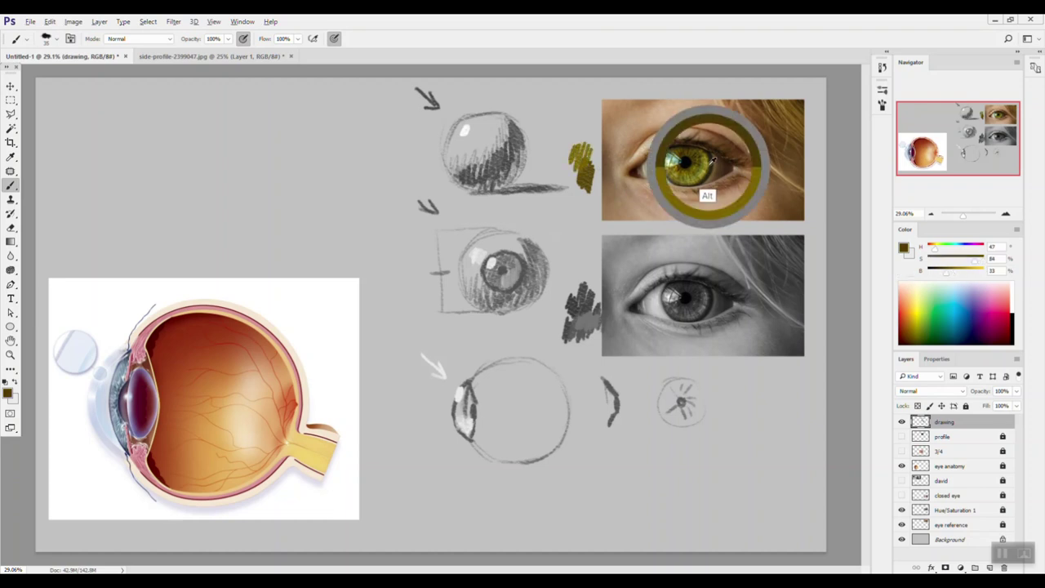
mouse_move(586, 154)
left_mouse_down()
mouse_move(593, 171)
mouse_move(583, 169)
left_mouse_up()
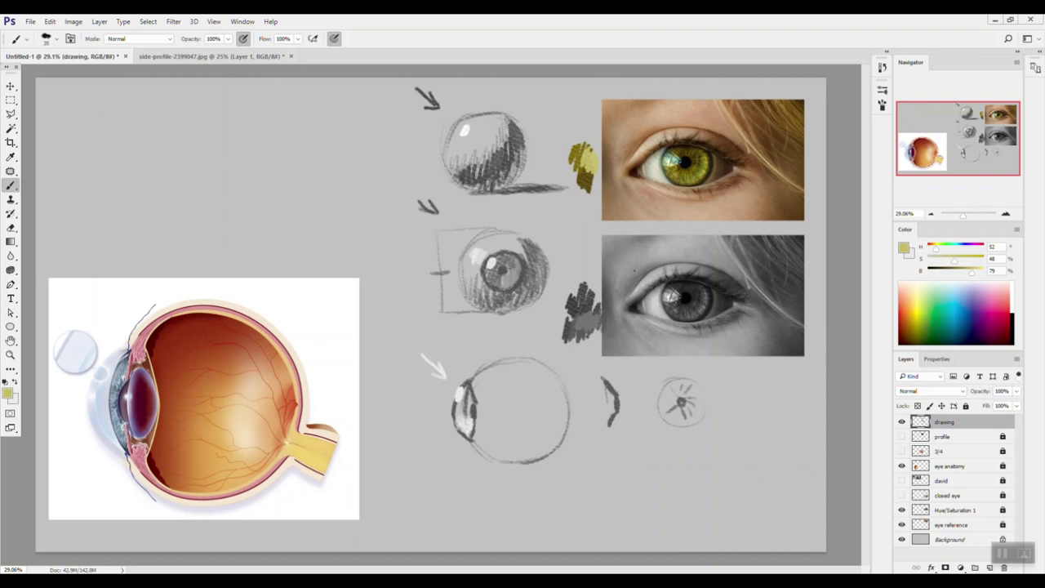
- Erase the color and gray swatches beside the photos, plus the small iris sketch and curved stroke beside the side-view eyeball
key("e")
mouse_move(583, 143)
left_mouse_down()
mouse_move(587, 184)
mouse_move(591, 164)
left_mouse_up()
mouse_move(591, 265)
left_mouse_down()
mouse_move(585, 333)
mouse_move(569, 309)
mouse_move(601, 320)
left_mouse_up()
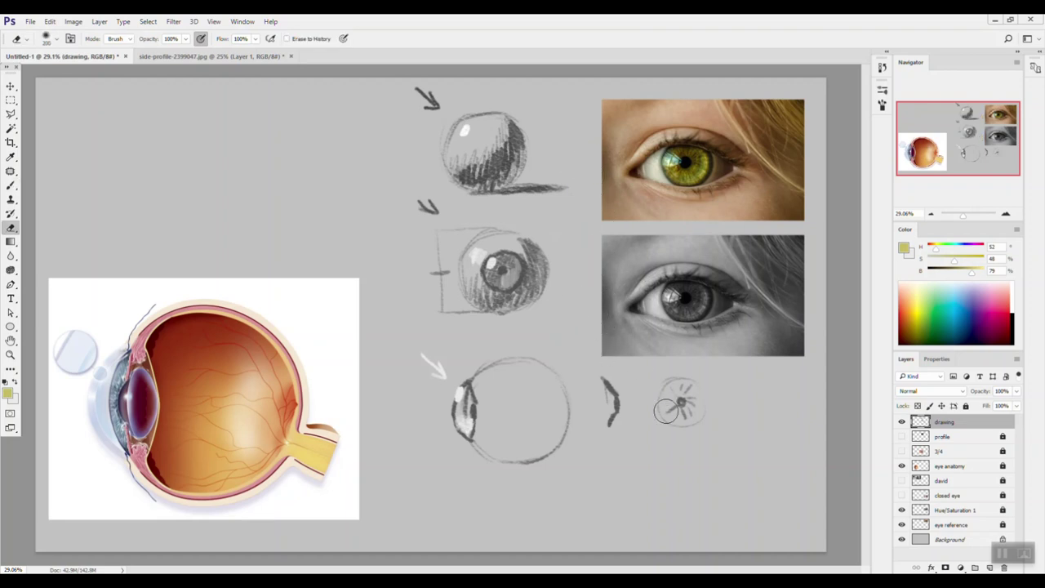
left_click_drag(668, 390, 703, 424)
left_click_drag(609, 384, 612, 408)
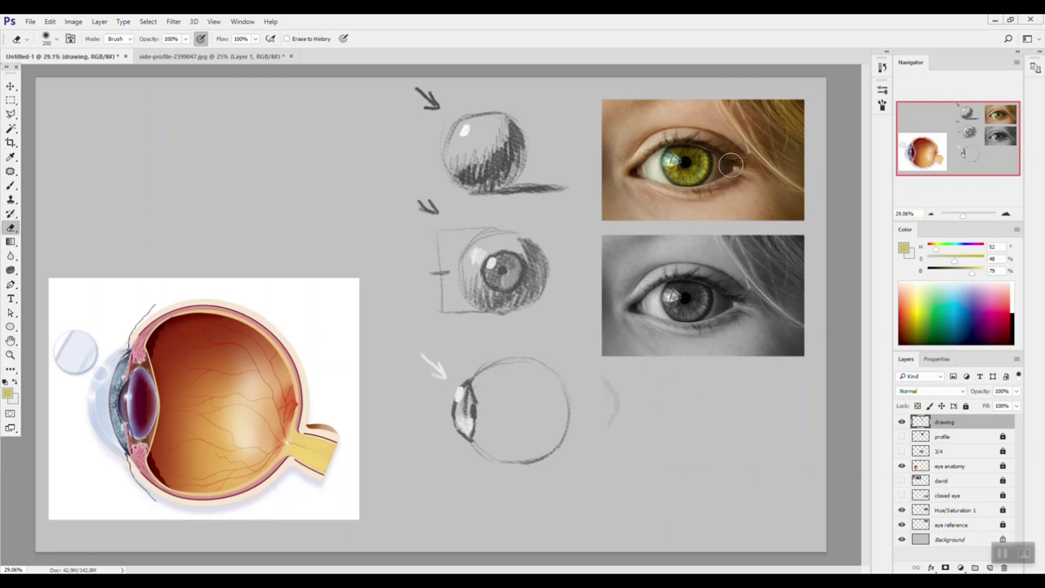
- Sample the shadowed tones near the right corner of the color reference's eye, paint them as swatches beside the photo, and erase them
key("b")
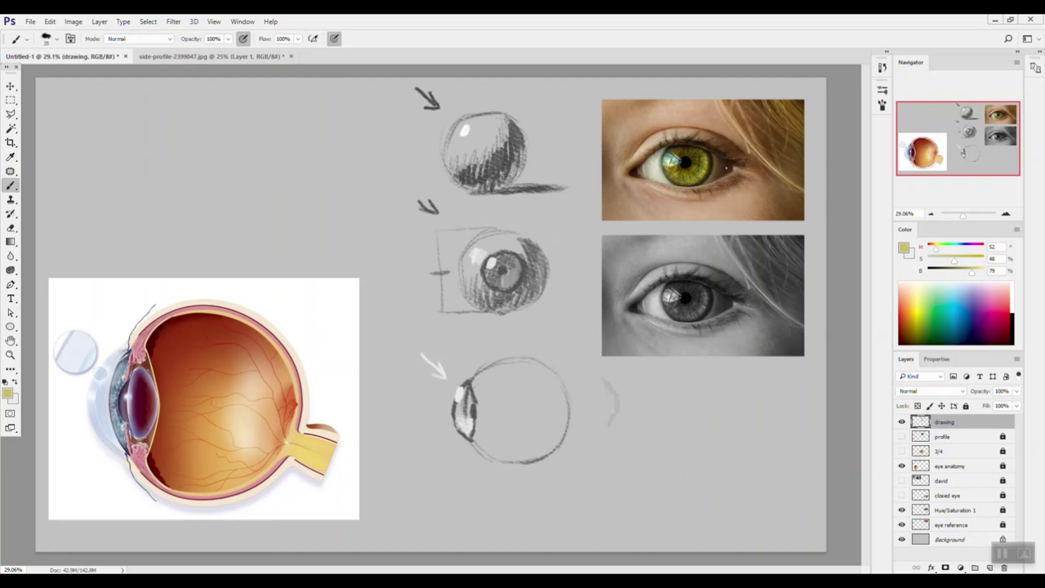
left_click(714, 160, "alt")
left_click_drag(594, 173, 595, 191)
left_click(717, 156, "alt")
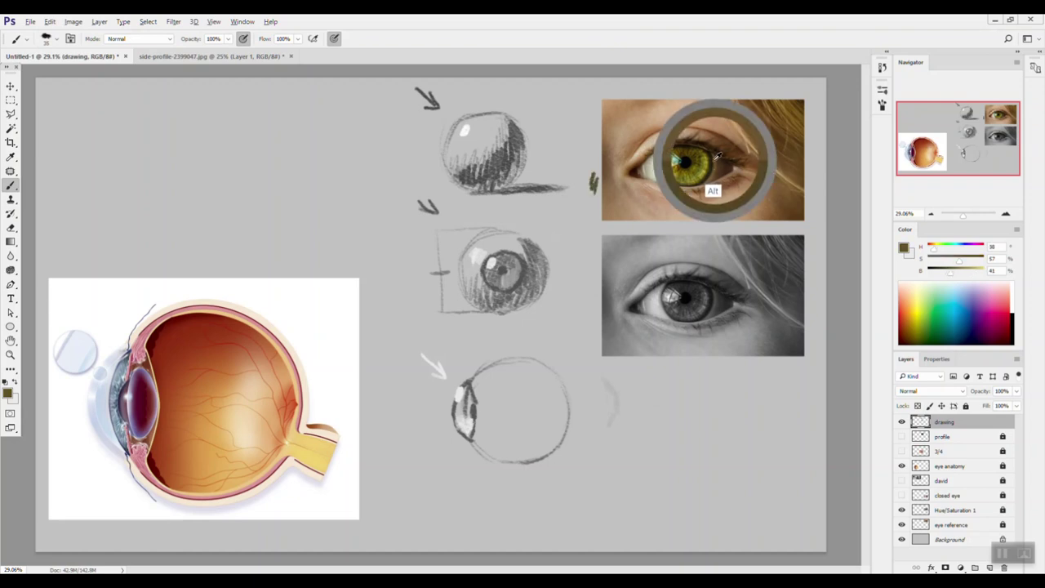
left_click(719, 157, "alt")
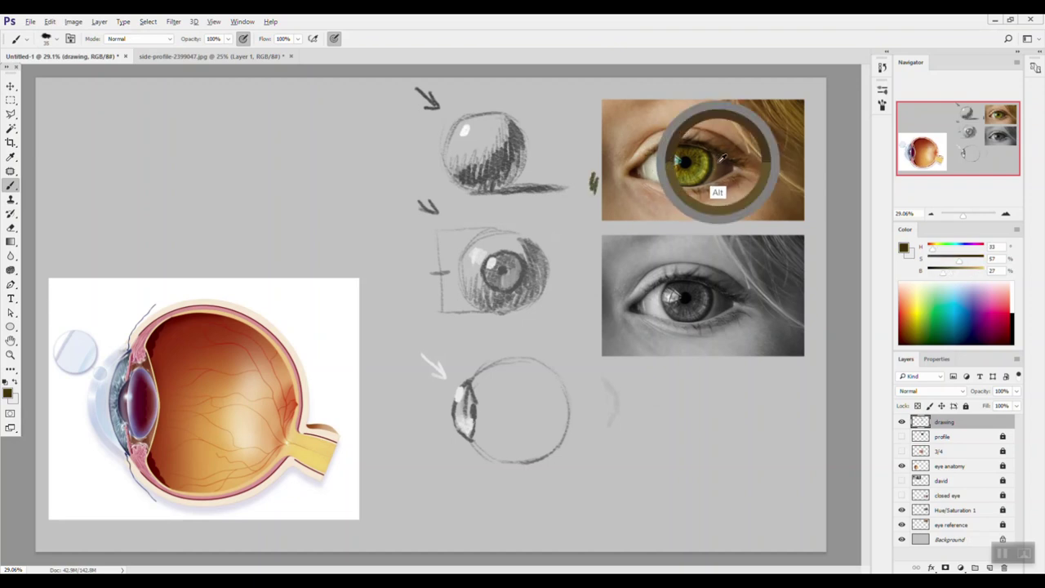
left_click_drag(593, 188, 585, 209)
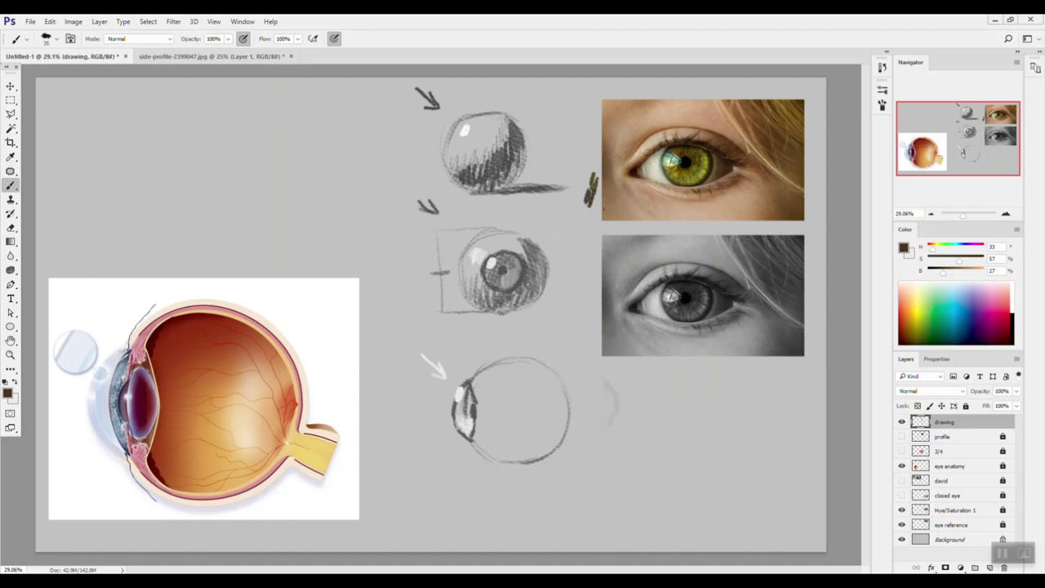
key("e")
left_click_drag(590, 204, 593, 196)
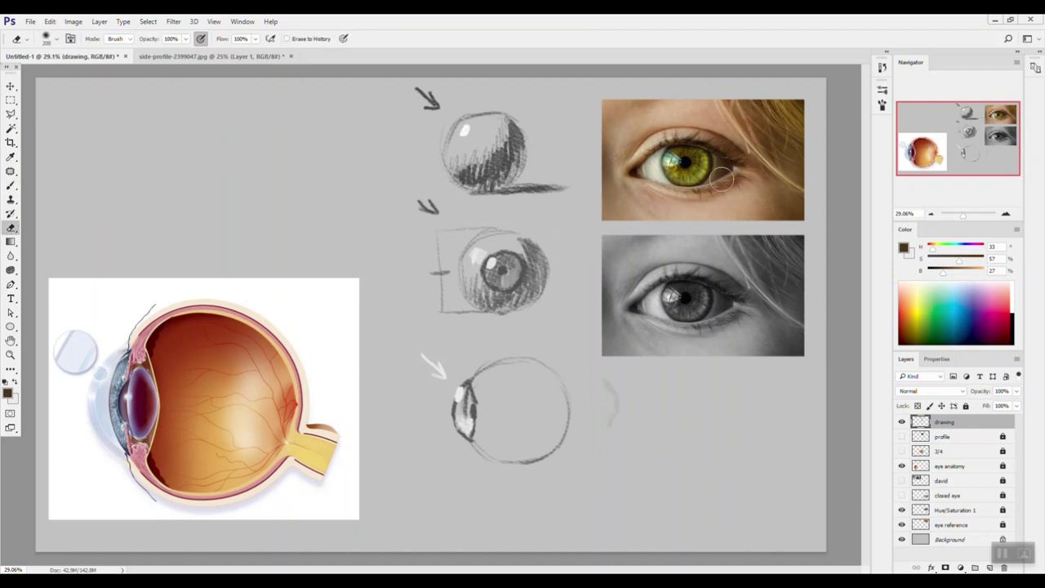
key("b")
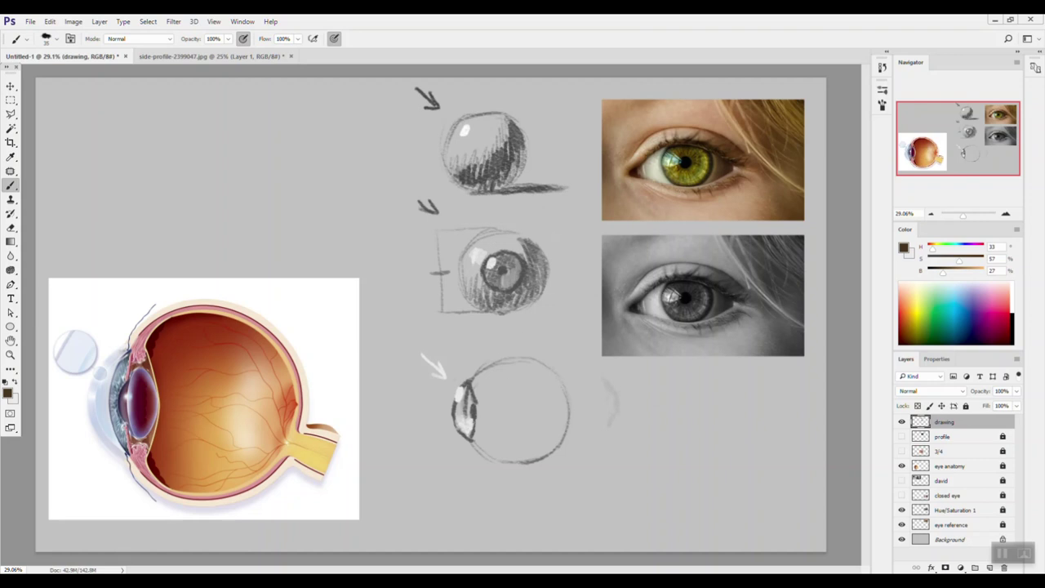
- Swap the eye anatomy layer for the david layer and erase the dark light-direction arrows overlapping the sculpture photos
left_click(902, 467)
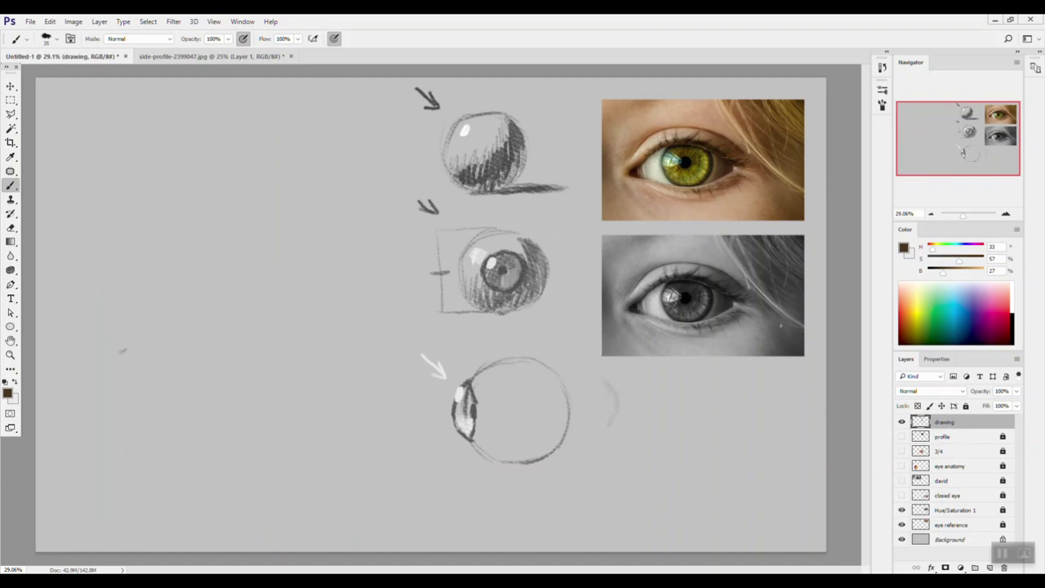
left_click(903, 481)
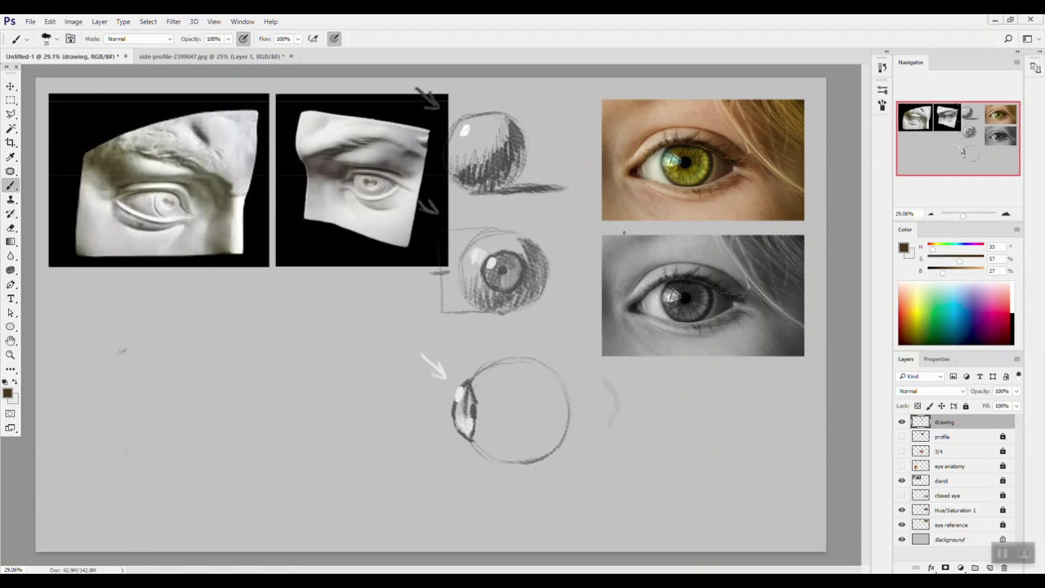
key("e")
left_click_drag(424, 92, 431, 107)
left_click_drag(434, 208, 432, 215)
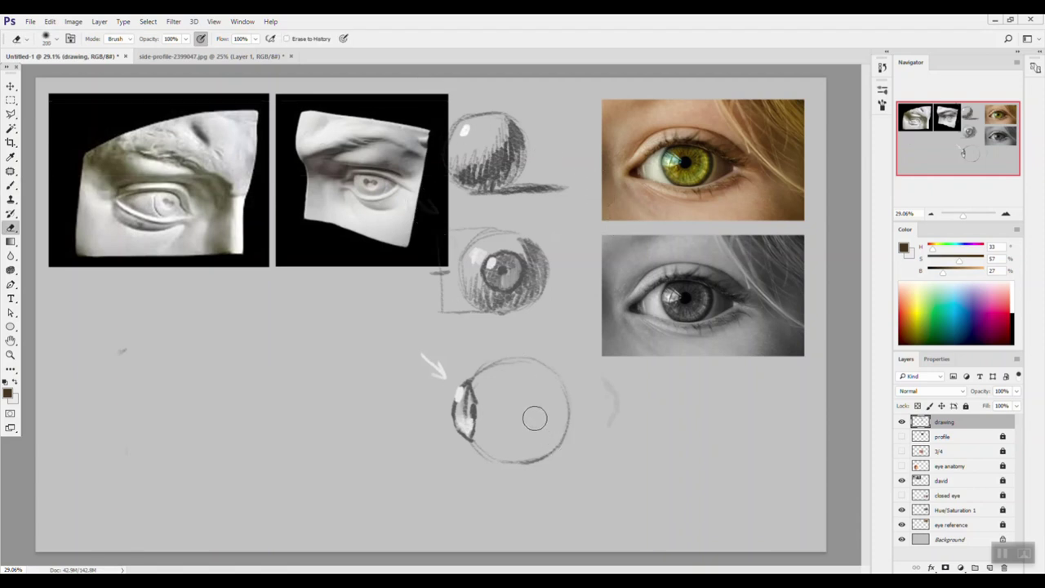
key("b")
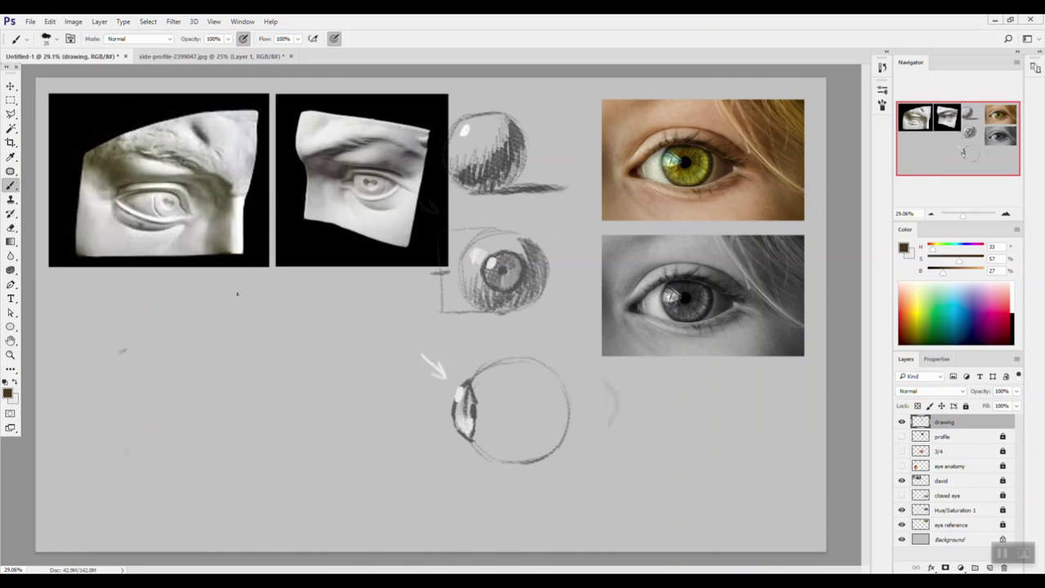
- Set the brush color to red and trace the upper eyelid on the left sculpture photo, undoing the last stroke
left_click(910, 308)
left_click_drag(913, 306, 900, 312)
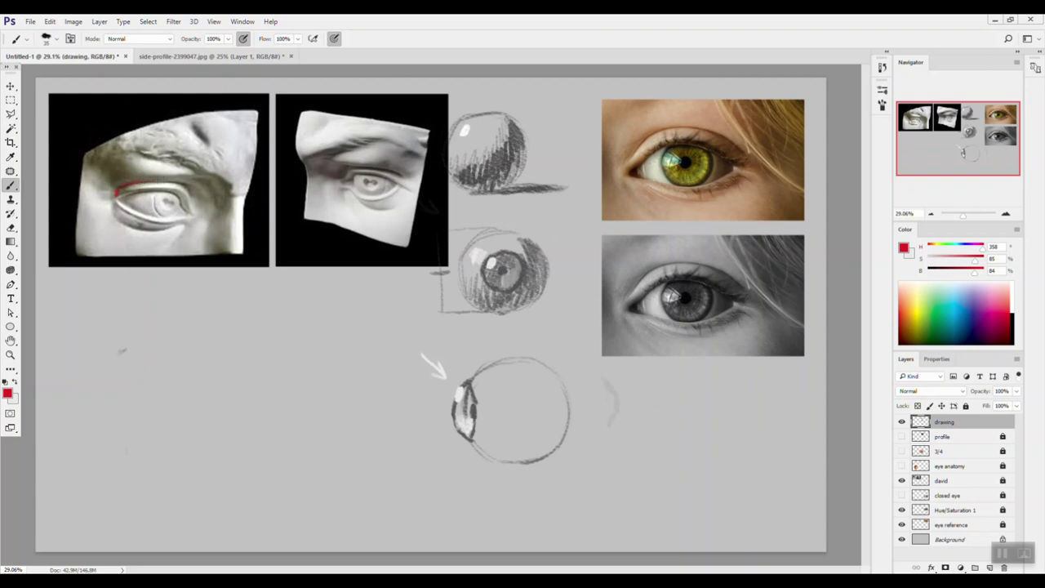
left_click_drag(186, 183, 193, 209)
left_click_drag(187, 189, 191, 210)
left_click_drag(127, 197, 190, 212)
key("ctrl+z")
- Draw the upper eyelid's edge as a red arched line across the front-view eyeball, redrawing the first attempt
mouse_move(447, 279)
left_mouse_down()
mouse_move(497, 251)
mouse_move(552, 268)
left_mouse_up()
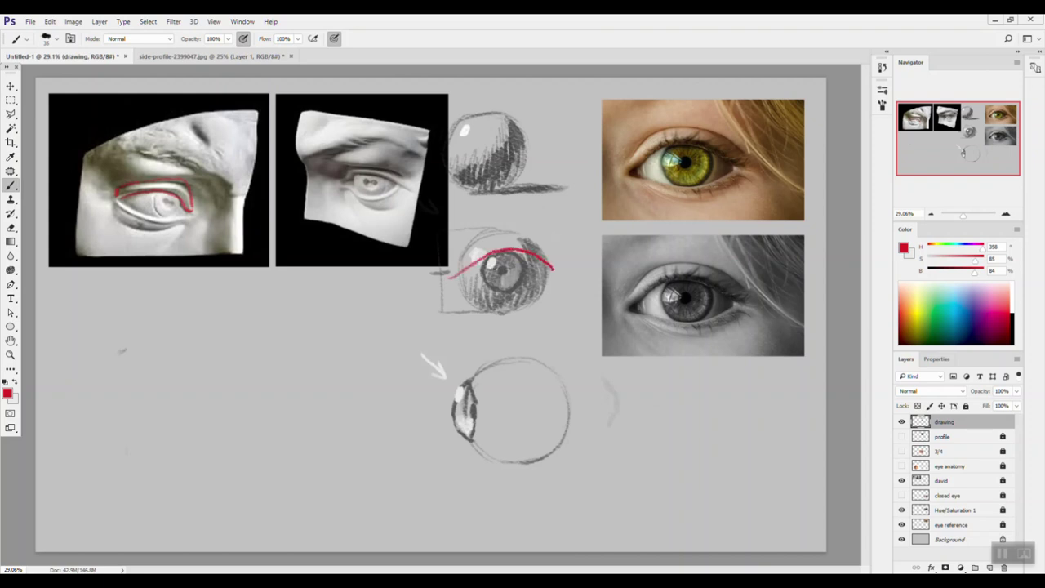
key("ctrl+alt+z")
key("ctrl+alt+z")
key("ctrl+alt+z")
mouse_move(452, 276)
left_mouse_down()
mouse_move(471, 257)
mouse_move(502, 252)
mouse_move(552, 270)
left_mouse_up()
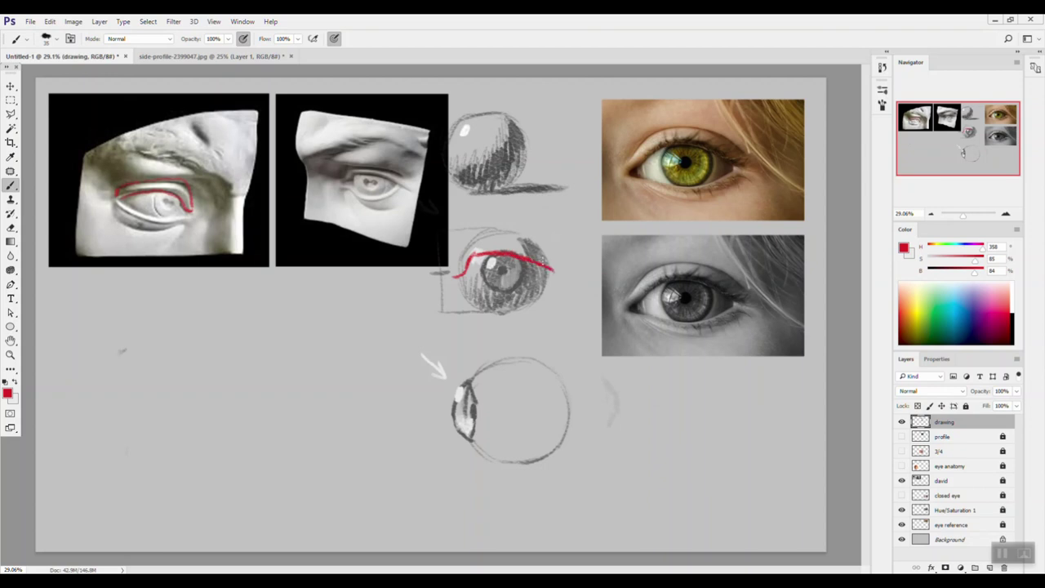
- Erase and restart the left sculpture's upper eyelid line in red, and mark the light direction with an arrow above the eye
key("e")
mouse_move(165, 204)
left_mouse_down()
mouse_move(128, 193)
mouse_move(140, 172)
mouse_move(185, 204)
left_mouse_up()
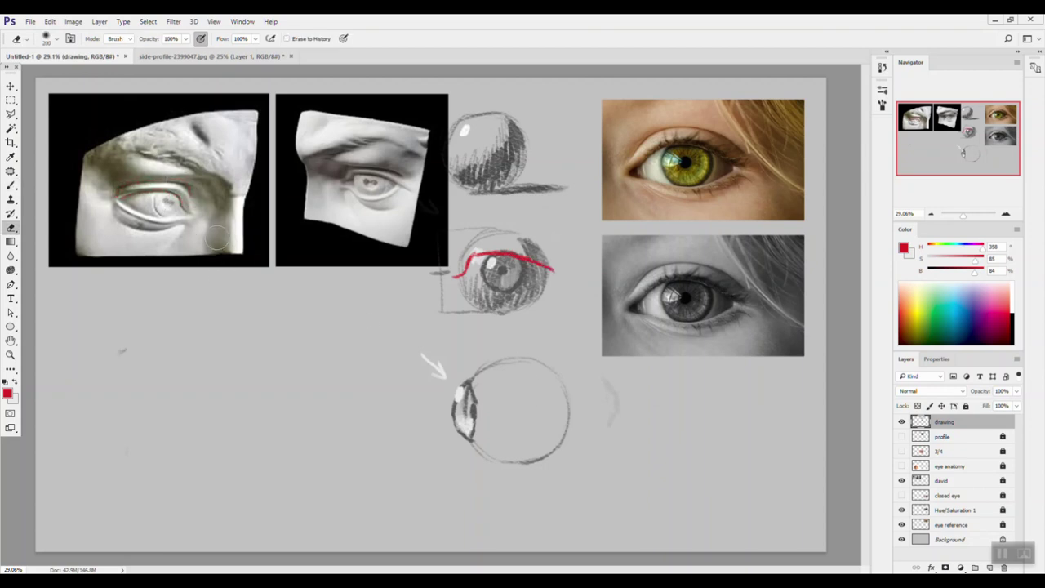
key("b")
left_click_drag(119, 197, 137, 191)
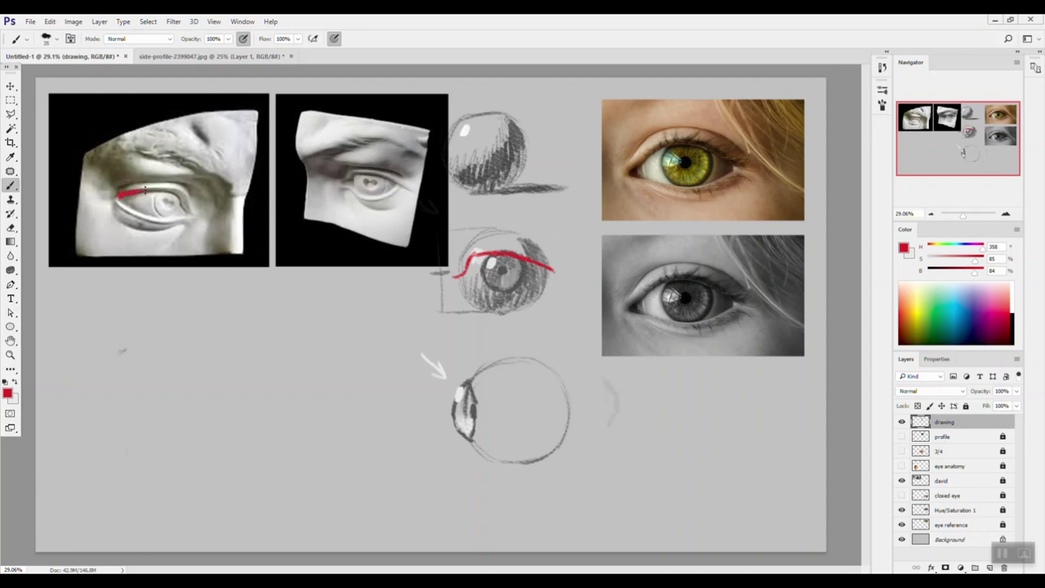
left_click_drag(217, 128, 196, 166)
left_click_drag(214, 152, 197, 166)
- Complete the red eye outline on the left sculpture and draw the lower eyelid line across the front-view eyeball
mouse_move(151, 189)
left_mouse_down()
mouse_move(180, 192)
mouse_move(190, 214)
left_mouse_up()
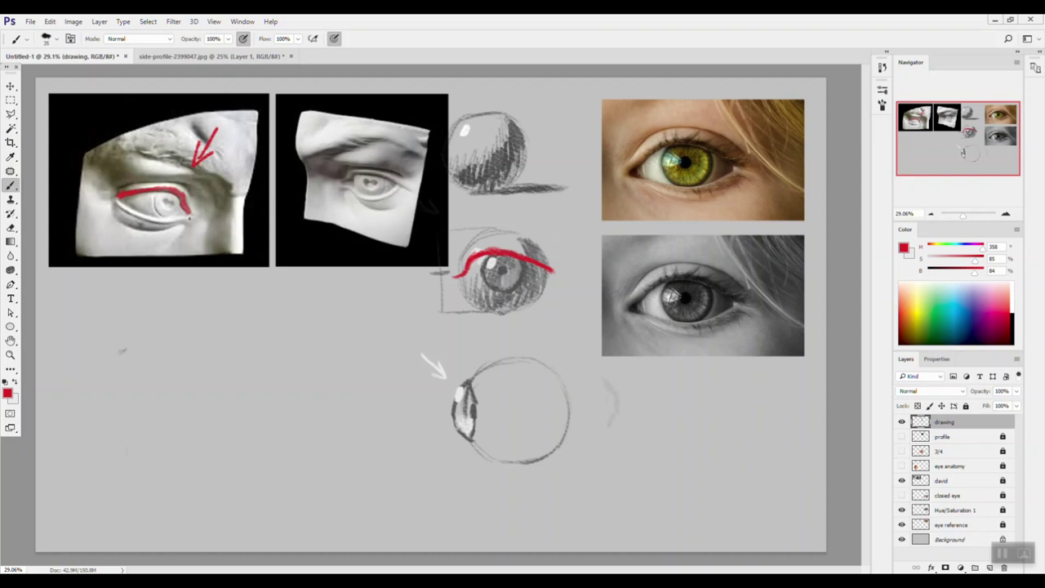
mouse_move(116, 201)
left_mouse_down()
mouse_move(164, 221)
mouse_move(188, 211)
left_mouse_up()
mouse_move(460, 279)
left_mouse_down()
mouse_move(450, 290)
mouse_move(462, 277)
mouse_move(456, 284)
mouse_move(471, 288)
mouse_move(463, 288)
mouse_move(514, 291)
mouse_move(537, 276)
left_mouse_up()
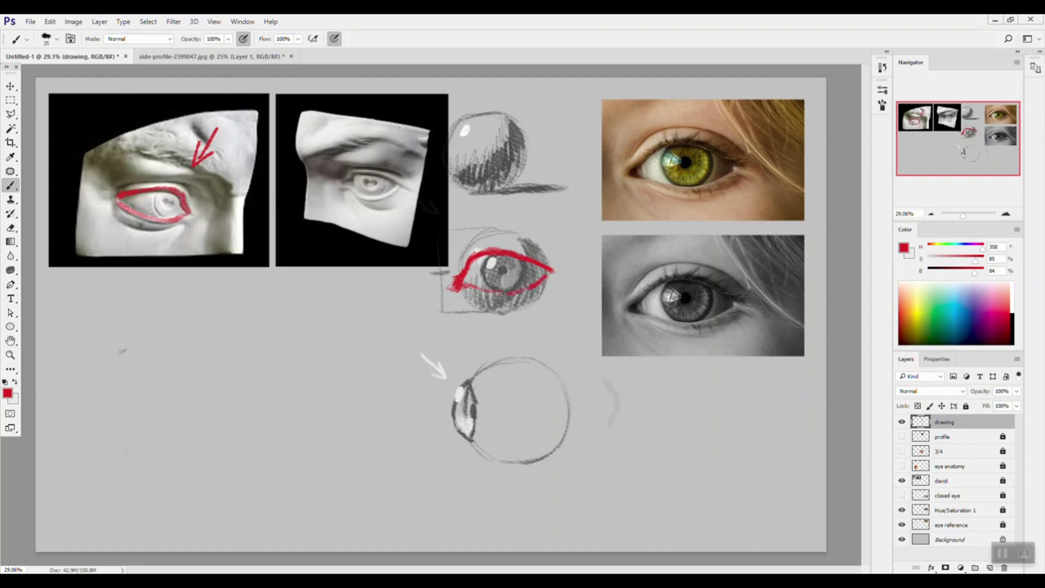
- Draw a light gray light-direction arrow toward the front-view eyeball and mark a light spot on its lower eyelid
key("x")
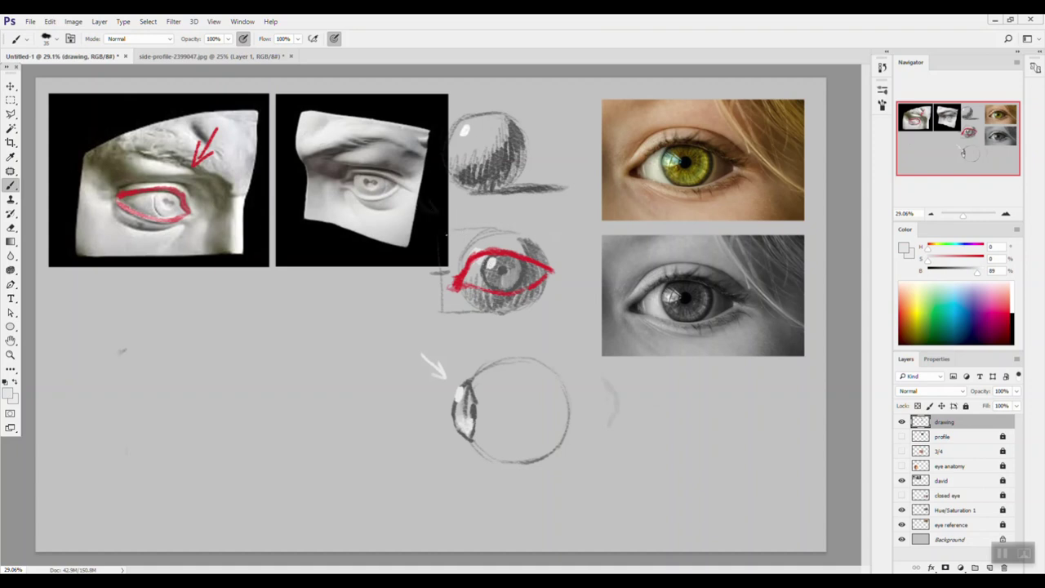
left_click_drag(423, 209, 442, 226)
left_click_drag(431, 225, 445, 227)
mouse_move(511, 294)
left_mouse_down()
mouse_move(521, 291)
mouse_move(510, 295)
left_mouse_up()
- Draw the upper eyelid's crease in red above the eyelid edge on the front-view eyeball
key("x")
mouse_move(456, 260)
left_mouse_down()
mouse_move(463, 240)
mouse_move(483, 239)
mouse_move(519, 242)
mouse_move(542, 258)
left_mouse_up()
left_click_drag(477, 240, 499, 239)
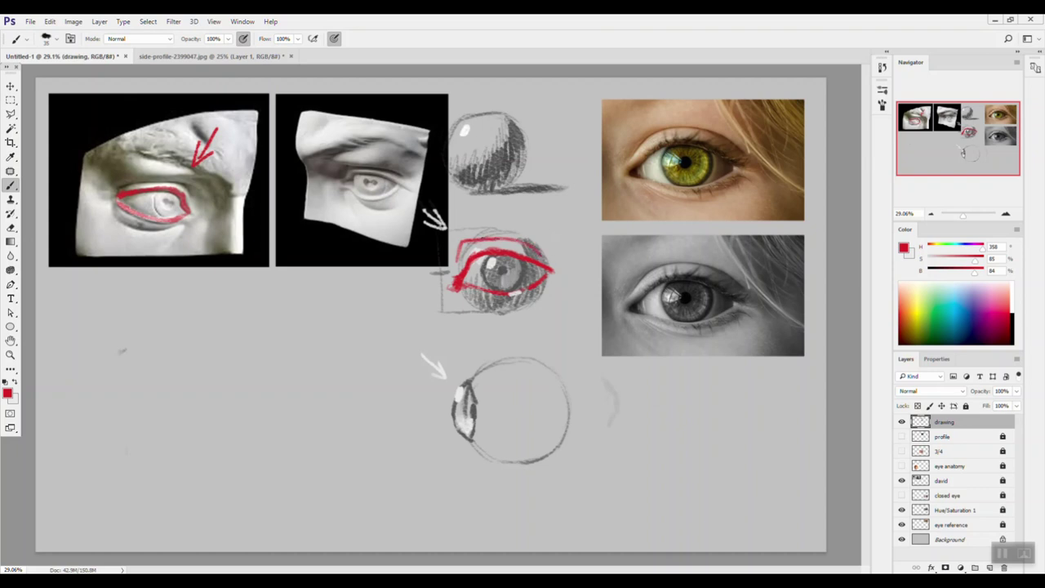
- Sample a light gray from the eyeball sketch and paint the lower eyelid's lit rim over the red line
left_click(490, 263, "alt")
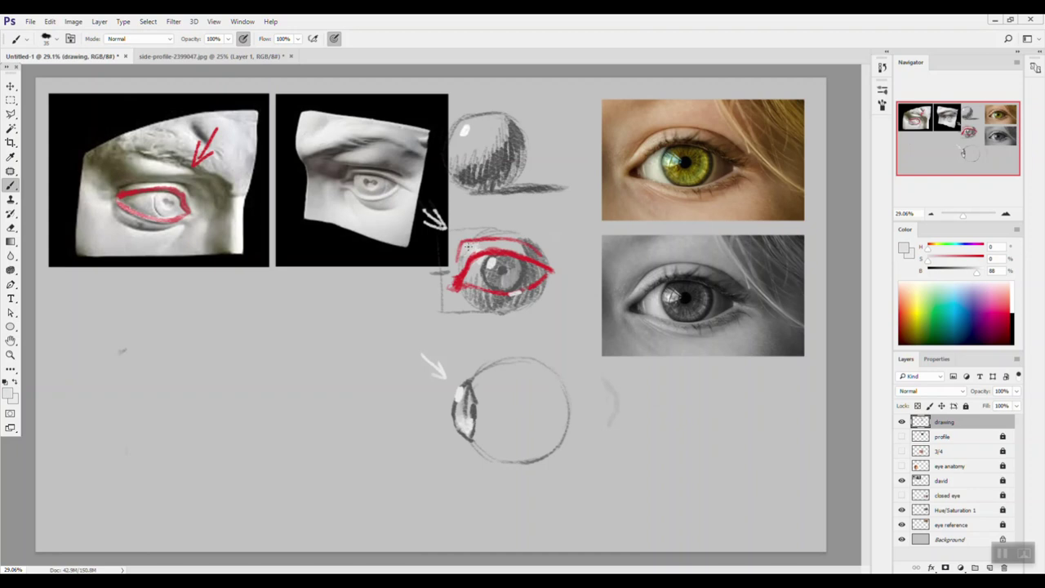
left_click(506, 288, "alt")
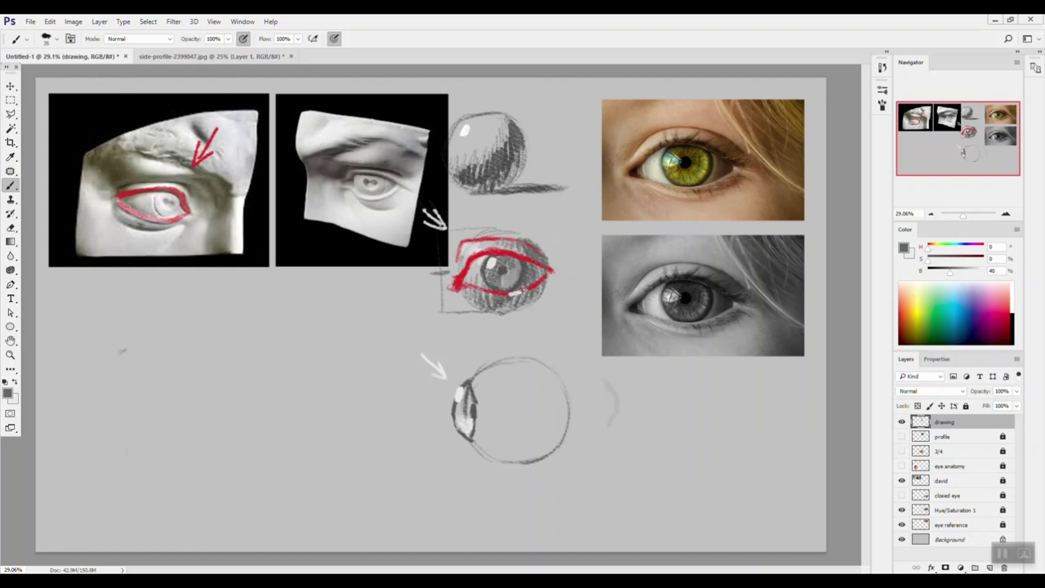
left_click(495, 289, "alt")
mouse_move(471, 289)
left_mouse_down()
mouse_move(526, 291)
mouse_move(544, 278)
left_mouse_up()
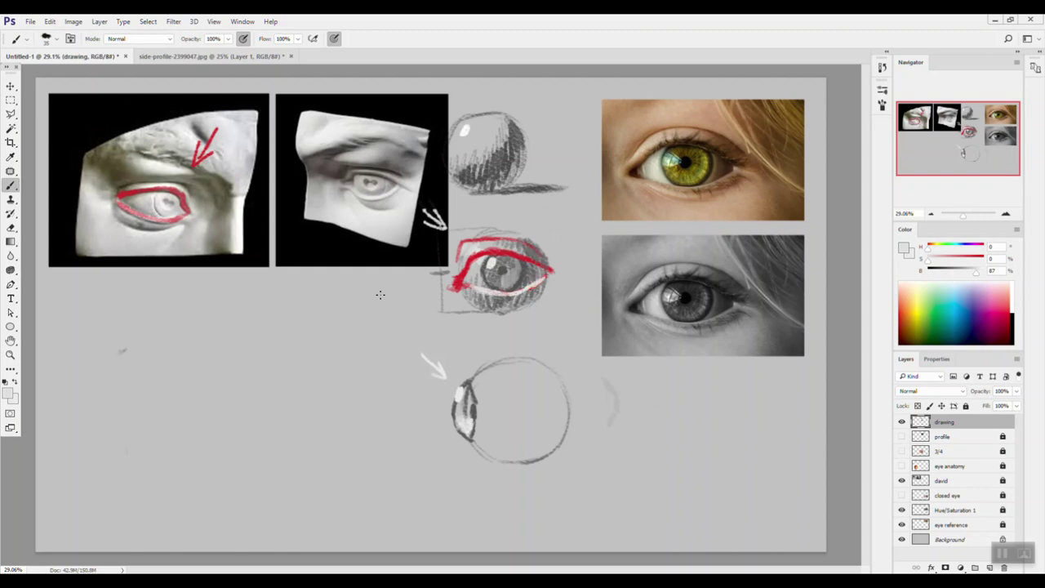
- Erase the red eye outline from the left sculpture photo, keeping the red light-direction arrow
key("e")
mouse_move(125, 191)
left_mouse_down()
mouse_move(186, 195)
mouse_move(203, 229)
left_mouse_up()
key("b")
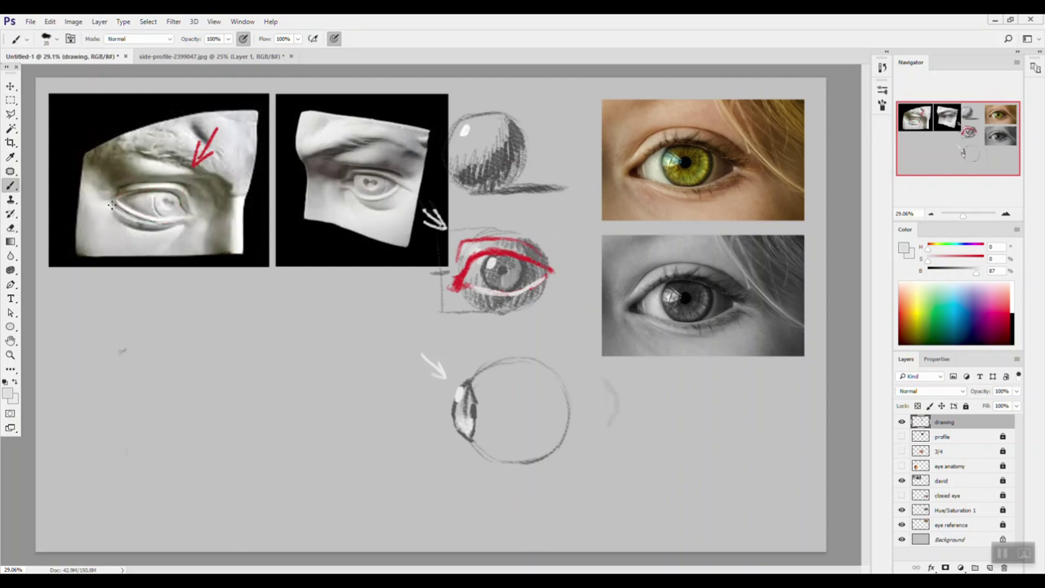
- Sample the red of the light-direction arrow, mark the eyelids on the left sculpture, and erase the marks
left_click(206, 164, "alt")
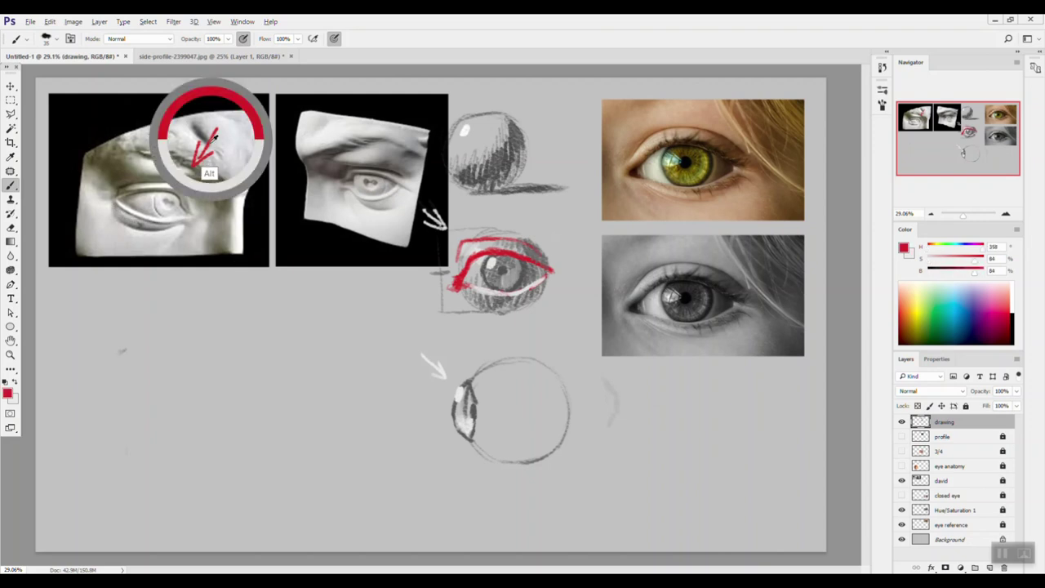
mouse_move(123, 211)
left_mouse_down()
mouse_move(162, 228)
mouse_move(191, 214)
mouse_move(140, 214)
mouse_move(117, 199)
mouse_move(130, 214)
mouse_move(170, 184)
mouse_move(132, 188)
mouse_move(140, 179)
mouse_move(178, 189)
mouse_move(158, 177)
left_mouse_up()
key("e")
mouse_move(135, 195)
left_mouse_down()
mouse_move(144, 164)
mouse_move(166, 227)
mouse_move(187, 222)
mouse_move(176, 192)
mouse_move(195, 224)
left_mouse_up()
key("b")
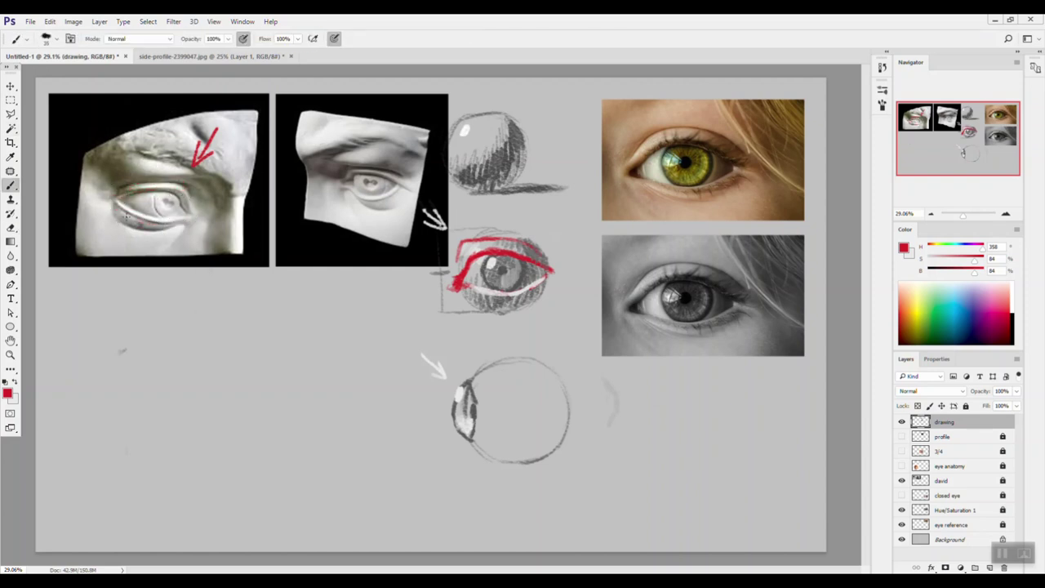
- Sample a lighter red, mark the crease below the left sculpture's eye, and shade the lower eyelid area on the front-view eyeball
left_click(468, 286, "alt")
left_click_drag(463, 303, 488, 329)
mouse_move(181, 221)
left_mouse_down()
mouse_move(143, 238)
mouse_move(109, 214)
left_mouse_up()
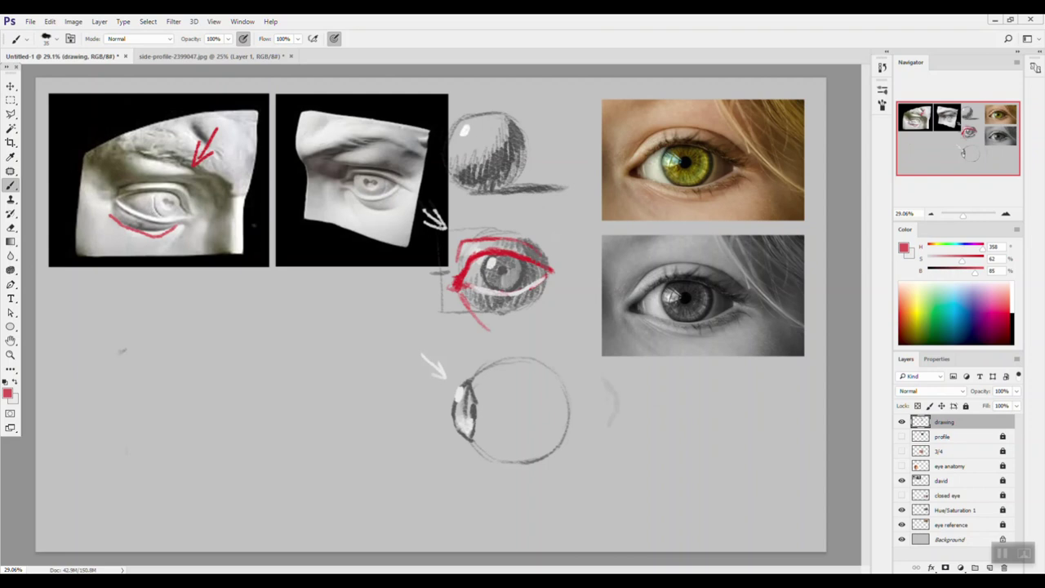
mouse_move(462, 296)
left_mouse_down()
mouse_move(492, 315)
mouse_move(554, 275)
left_mouse_up()
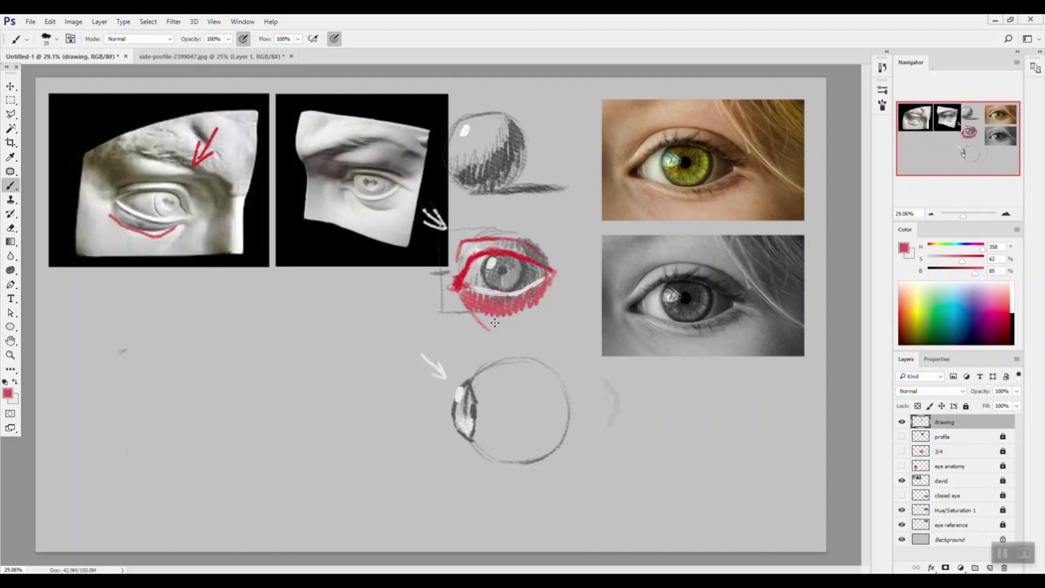
- Add short red crease strokes below the front-view eyeball and beneath the inner corner of the left sculpture's eye
left_click_drag(477, 316, 472, 336)
left_click_drag(182, 229, 157, 260)
left_click_drag(192, 227, 209, 259)
left_click(484, 278, "alt")
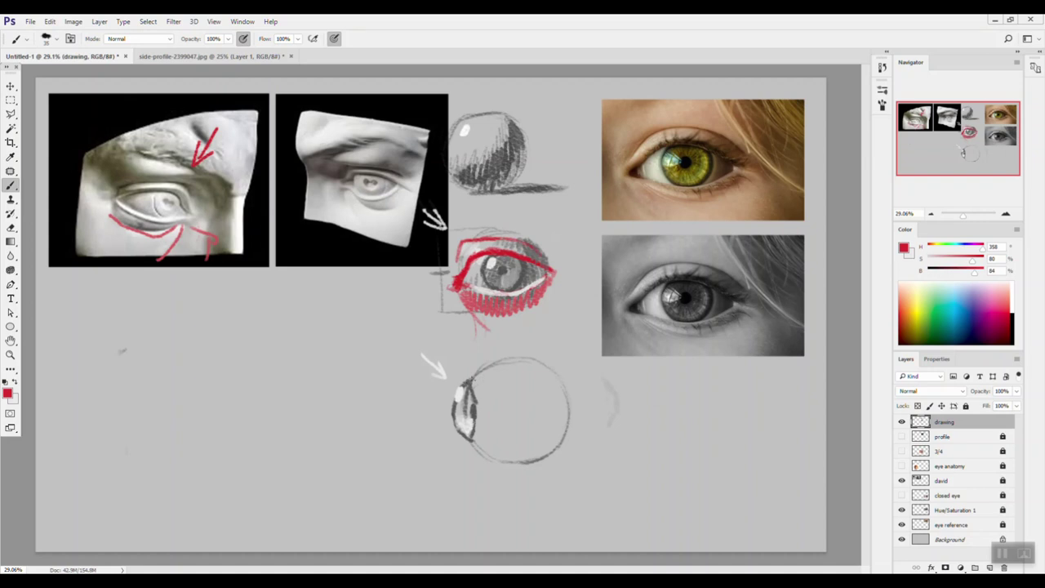
- Sketch red upper and lower eyelids over the side-view eyeball and paint a near-white rim along the lower lid
mouse_move(458, 381)
left_mouse_down()
mouse_move(501, 398)
mouse_move(497, 388)
mouse_move(519, 412)
left_mouse_up()
mouse_move(464, 445)
left_mouse_down()
mouse_move(511, 416)
mouse_move(475, 445)
left_mouse_up()
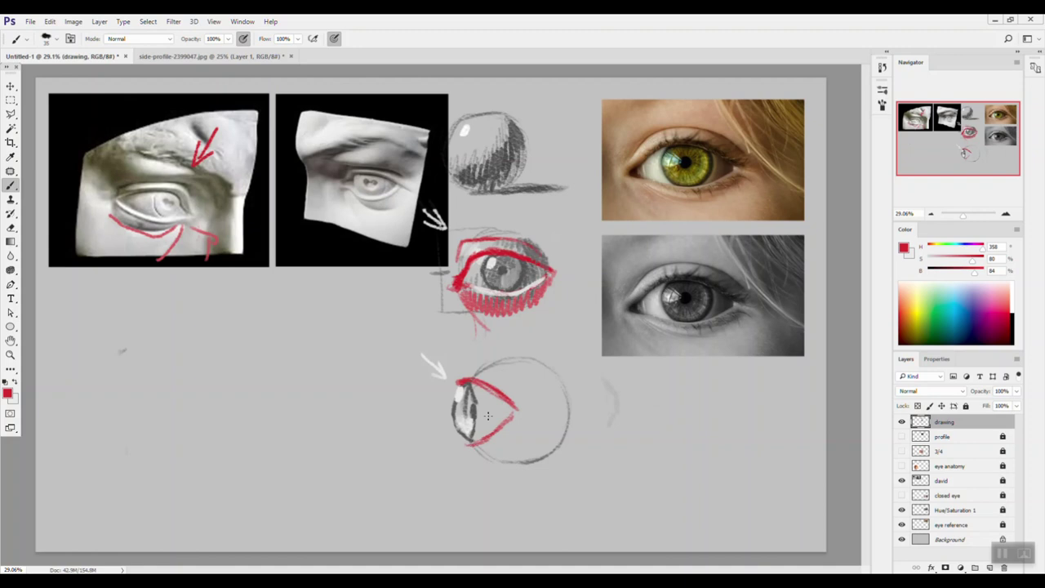
left_click_drag(456, 382, 471, 355)
mouse_move(466, 447)
left_mouse_down()
mouse_move(473, 463)
mouse_move(481, 441)
mouse_move(471, 445)
mouse_move(500, 425)
left_mouse_up()
left_click(459, 395, "alt")
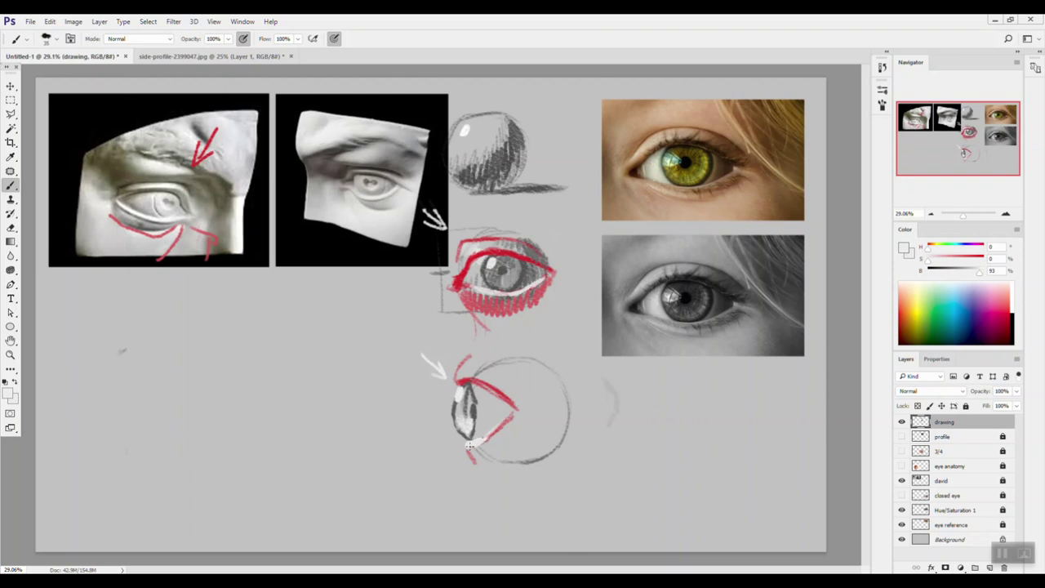
left_click(459, 397, "alt")
- Sample the red and draw the upper-lid crease on the side-view eyeball, then reinforce it on the front-view eyeball
left_click(464, 381, "alt")
mouse_move(462, 362)
left_mouse_down()
mouse_move(457, 381)
mouse_move(515, 387)
left_mouse_up()
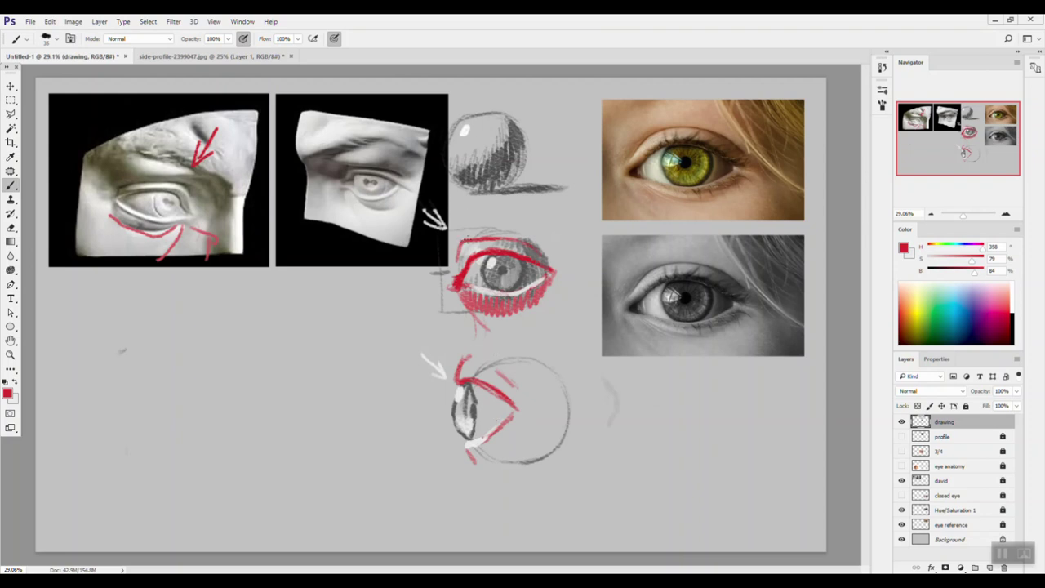
left_click_drag(492, 236, 542, 258)
- Show the closed eye reference layer and mark the form of the closed upper lid on the photo
left_click(914, 527)
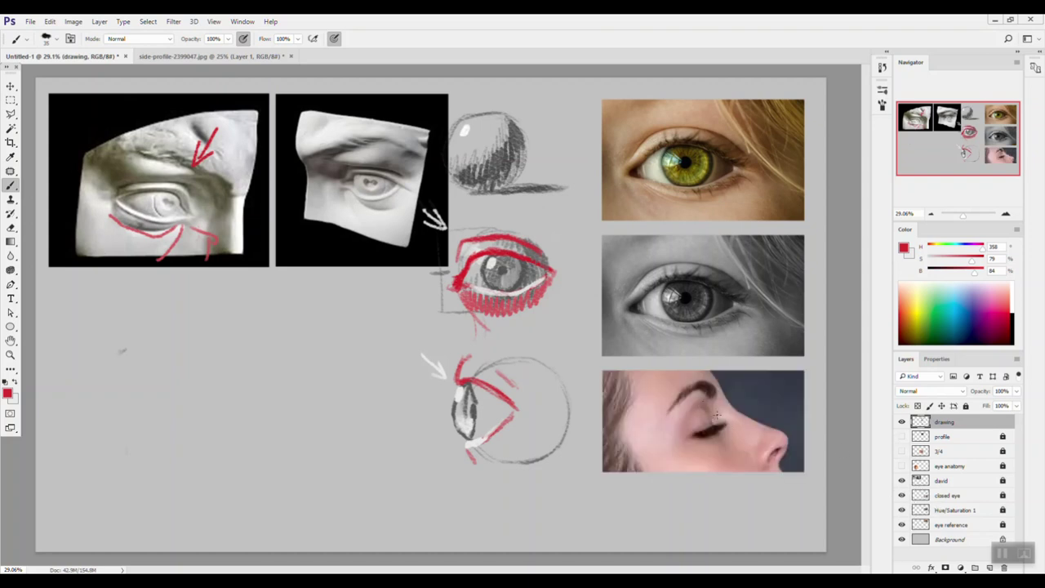
mouse_move(689, 404)
left_mouse_down()
mouse_move(681, 429)
mouse_move(700, 434)
mouse_move(714, 426)
mouse_move(700, 407)
mouse_move(679, 430)
mouse_move(717, 424)
left_mouse_up()
key("e")
- Mark the upper eyelid on the greyscale eye photo in red and erase the mark
key("b")
mouse_move(636, 281)
left_mouse_down()
mouse_move(692, 263)
mouse_move(742, 288)
left_mouse_up()
key("e")
left_click_drag(645, 274, 752, 287)
- Thicken the inner end of the red upper-lid crease on the front-view eyeball
key("b")
mouse_move(468, 245)
left_mouse_down()
mouse_move(460, 256)
mouse_move(464, 241)
mouse_move(493, 236)
left_mouse_up()
- Outline the area above the upper-lid crease on the greyscale eye photo in red and erase the outline
mouse_move(631, 245)
left_mouse_down()
mouse_move(639, 271)
mouse_move(700, 266)
mouse_move(747, 284)
mouse_move(747, 251)
mouse_move(642, 246)
left_mouse_up()
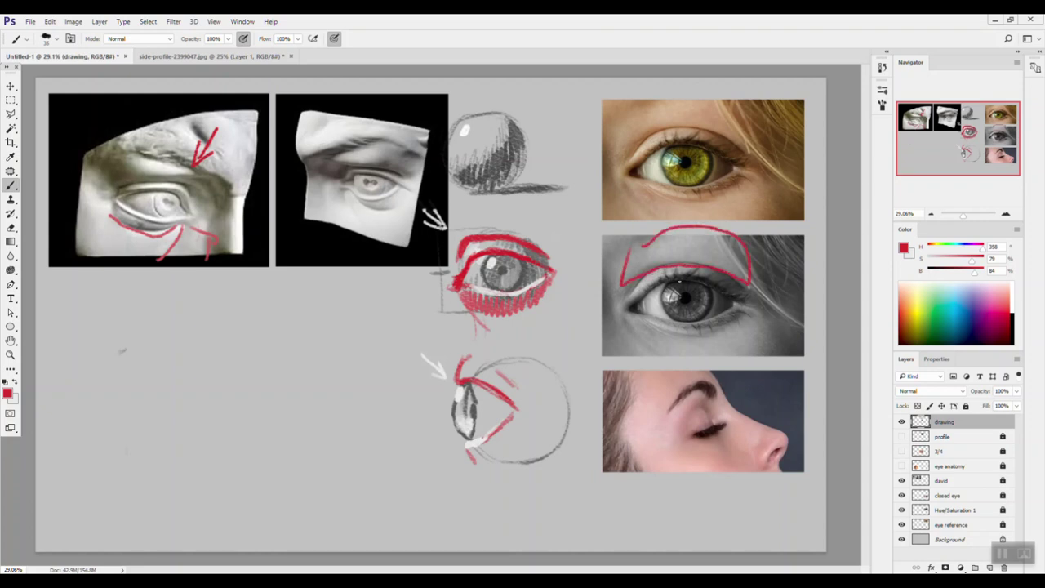
key("e")
mouse_move(629, 259)
left_mouse_down()
mouse_move(697, 222)
mouse_move(710, 267)
mouse_move(737, 247)
mouse_move(747, 280)
left_mouse_up()
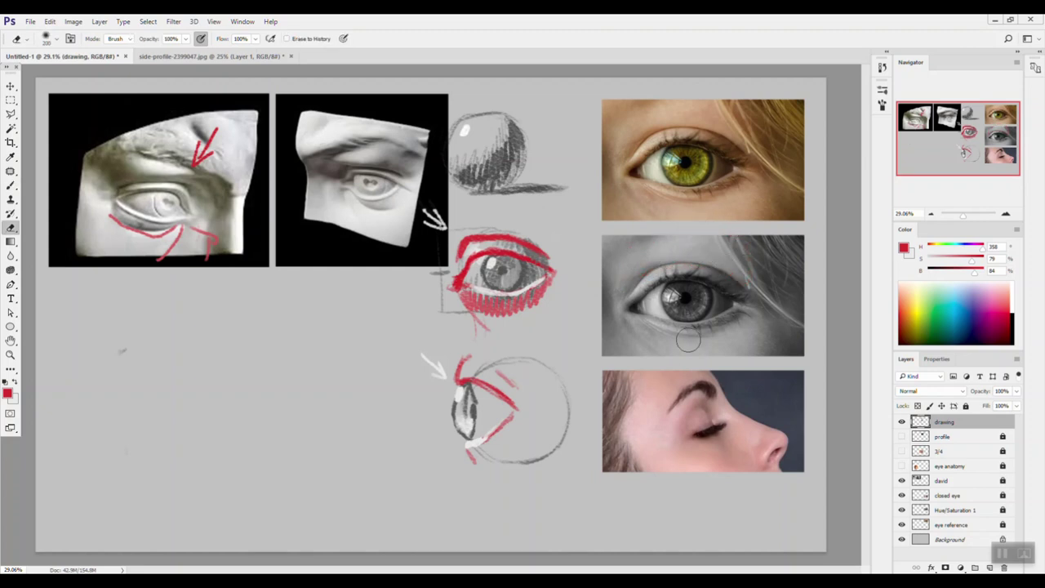
- Draw a red brow line above the front-view eyeball, with a vertical stroke from its inner end toward the inner eye corner
key("b")
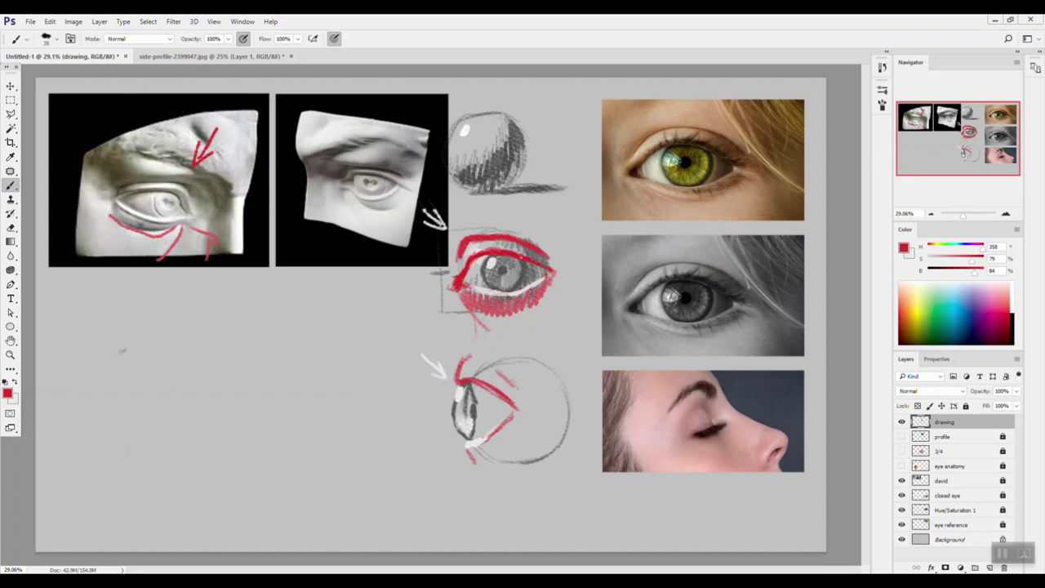
left_click_drag(456, 214, 455, 263)
mouse_move(461, 201)
left_mouse_down()
mouse_move(445, 211)
mouse_move(490, 200)
mouse_move(580, 224)
left_mouse_up()
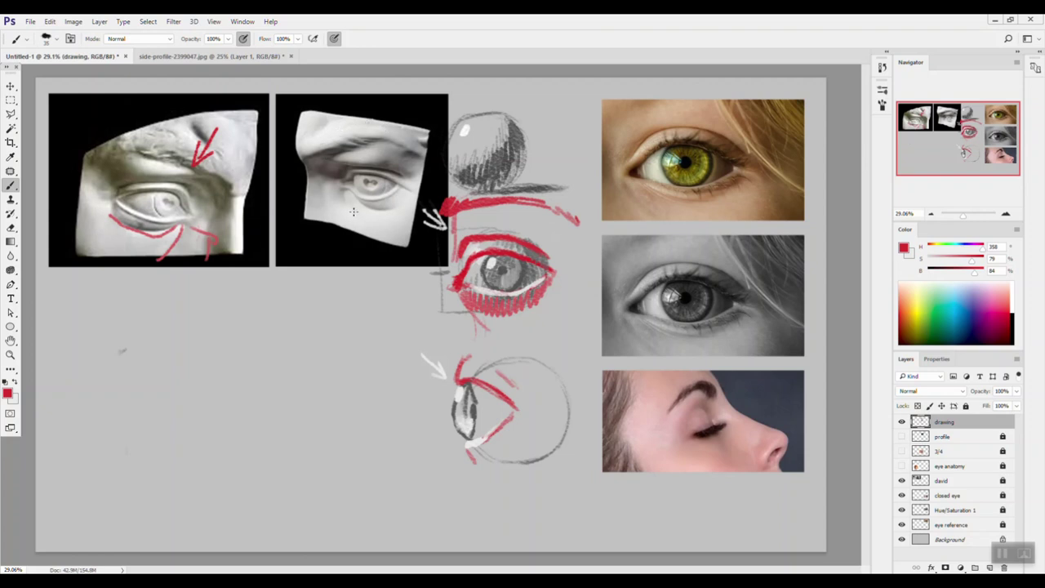
- Mark the brow ridges on both sculpture photos in red, circle their lit planes and hatch the shaded areas below
left_click_drag(305, 156, 325, 149)
mouse_move(295, 116)
left_mouse_down()
mouse_move(309, 132)
mouse_move(308, 124)
left_mouse_up()
mouse_move(169, 147)
left_mouse_down()
mouse_move(222, 176)
mouse_move(193, 146)
mouse_move(203, 141)
left_mouse_up()
mouse_move(124, 151)
left_mouse_down()
mouse_move(181, 155)
mouse_move(139, 150)
mouse_move(191, 166)
mouse_move(234, 235)
left_mouse_up()
left_click_drag(316, 155, 393, 133)
mouse_move(325, 129)
left_mouse_down()
mouse_move(299, 144)
mouse_move(343, 129)
mouse_move(314, 123)
left_mouse_up()
mouse_move(314, 160)
left_mouse_down()
mouse_move(317, 178)
mouse_move(345, 174)
left_mouse_up()
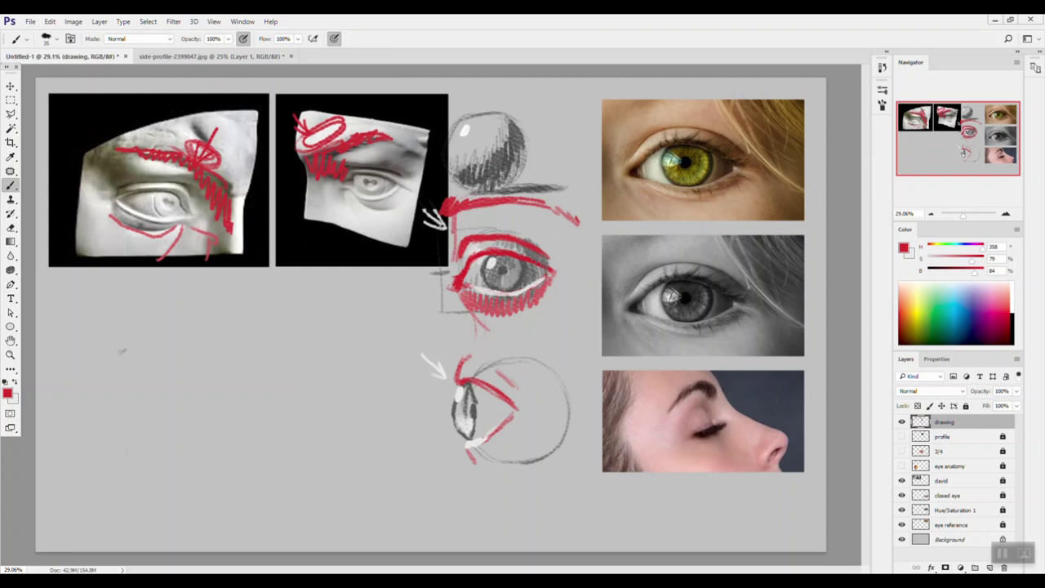
mouse_move(308, 178)
left_mouse_down()
mouse_move(314, 197)
mouse_move(339, 209)
mouse_move(369, 144)
mouse_move(407, 222)
left_mouse_up()
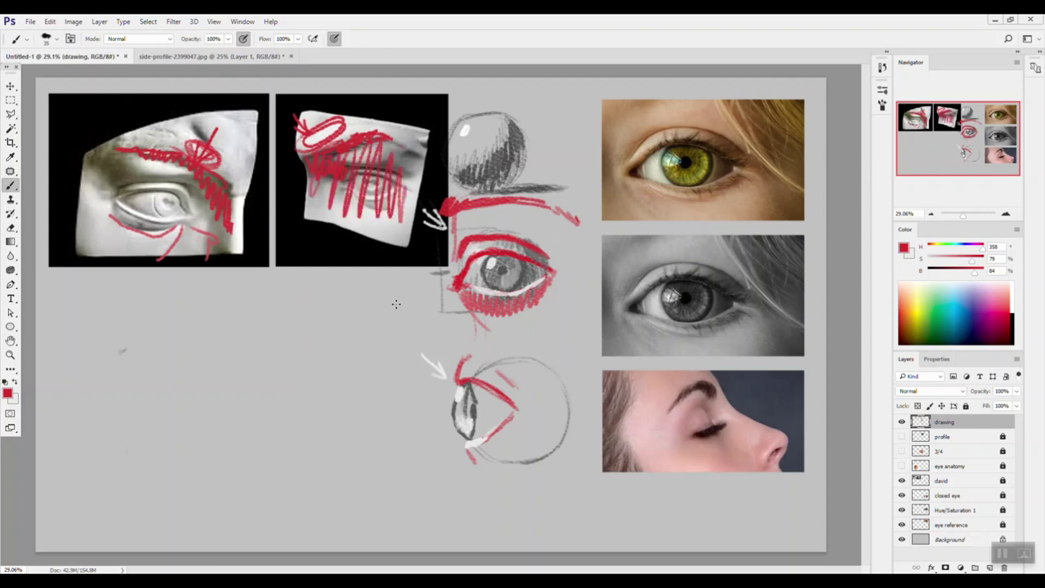
- Erase the red markings from both sculpture photos
key("e")
mouse_move(300, 100)
left_mouse_down()
mouse_move(351, 212)
mouse_move(392, 221)
mouse_move(425, 208)
left_mouse_up()
mouse_move(270, 161)
left_mouse_down()
mouse_move(228, 168)
mouse_move(232, 136)
mouse_move(199, 175)
mouse_move(155, 178)
mouse_move(99, 153)
mouse_move(260, 228)
mouse_move(217, 202)
mouse_move(182, 246)
mouse_move(141, 243)
mouse_move(192, 215)
mouse_move(223, 255)
left_mouse_up()
- Sample the red of the front-view inner corner and thicken the upper eyelid and crease on the side-view eyeball
key("b")
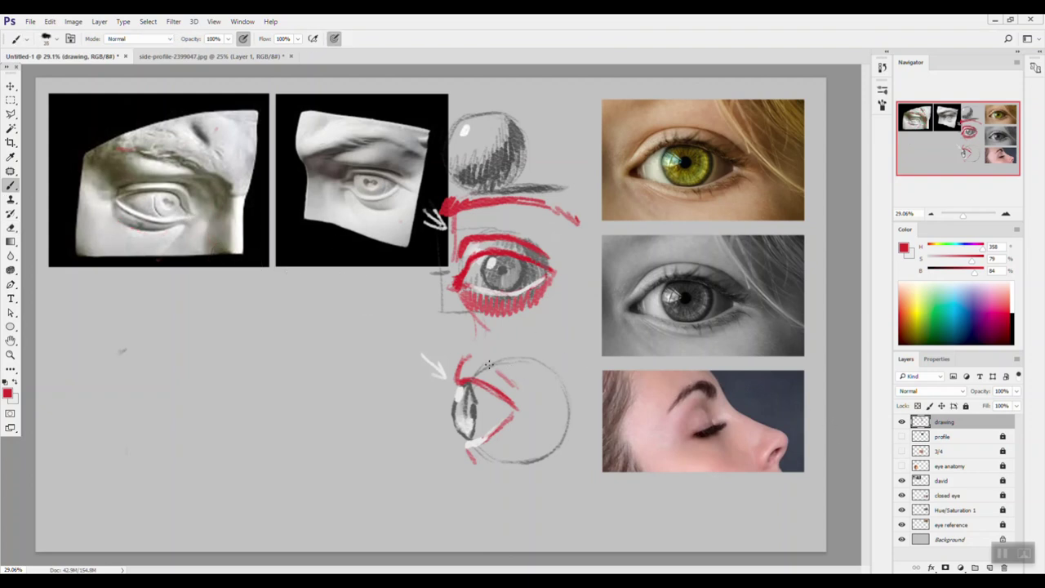
left_click(456, 283, "alt")
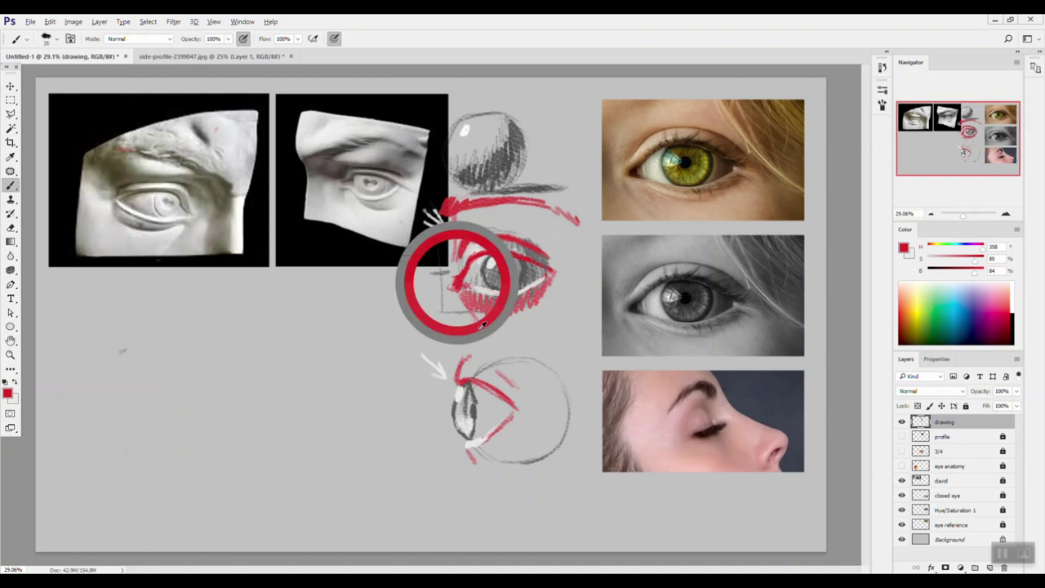
mouse_move(464, 358)
left_mouse_down()
mouse_move(500, 370)
mouse_move(453, 369)
mouse_move(454, 382)
mouse_move(494, 388)
mouse_move(521, 414)
left_mouse_up()
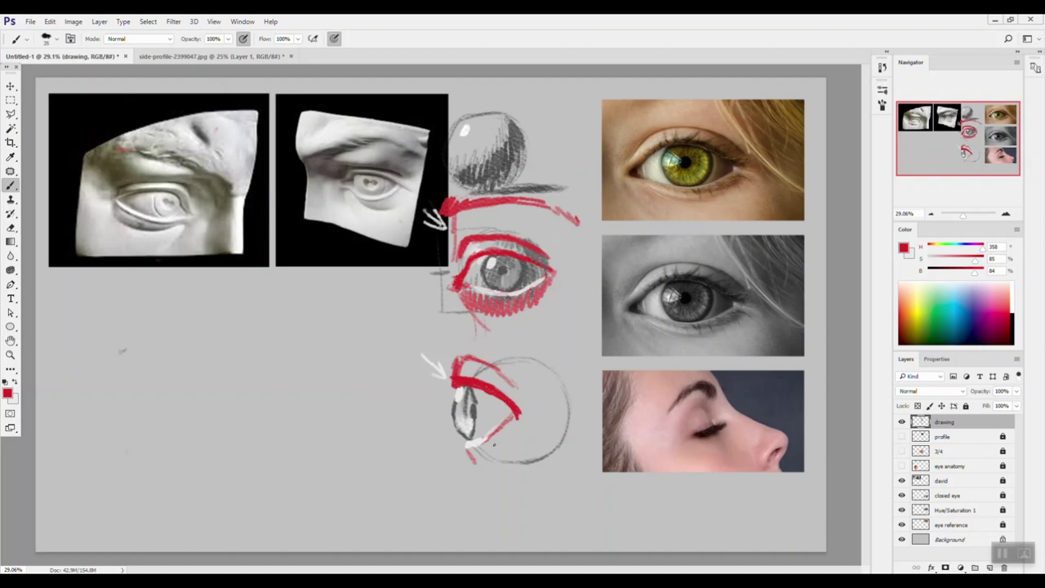
mouse_move(451, 374)
left_mouse_down()
mouse_move(450, 387)
mouse_move(415, 359)
mouse_move(459, 358)
mouse_move(451, 390)
mouse_move(462, 379)
mouse_move(448, 380)
mouse_move(469, 380)
left_mouse_up()
key("e")
key("b")
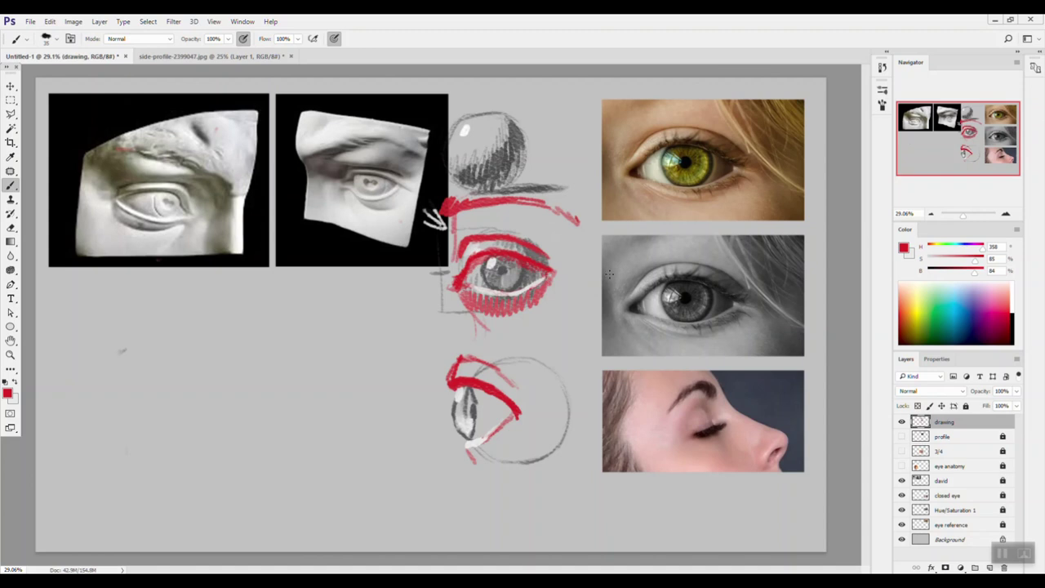
- Mark the upper-lid shadow across the eyeballs in the greyscale and colour eye photos and erase the marks
left_click_drag(653, 297, 668, 285)
mouse_move(731, 296)
left_mouse_down()
mouse_move(668, 282)
mouse_move(645, 304)
left_mouse_up()
mouse_move(658, 152)
left_mouse_down()
mouse_move(728, 155)
mouse_move(672, 142)
mouse_move(719, 174)
mouse_move(743, 162)
left_mouse_up()
key("e")
mouse_move(727, 294)
left_mouse_down()
mouse_move(713, 285)
mouse_move(639, 304)
left_mouse_up()
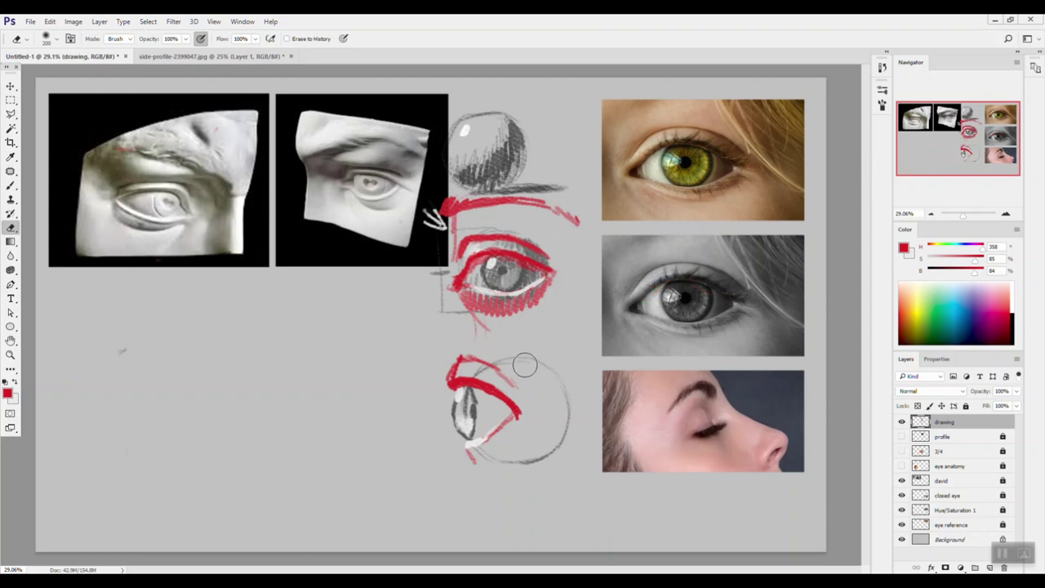
- Sample greys from the front-view eyeball and shade the area directly beneath its upper eyelid
key("b")
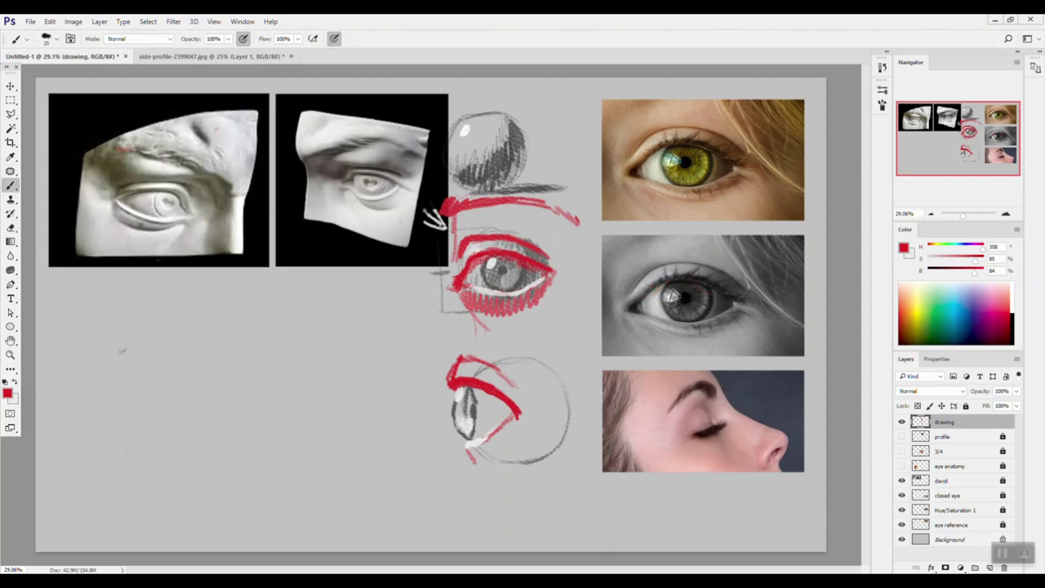
left_click(483, 269, "alt")
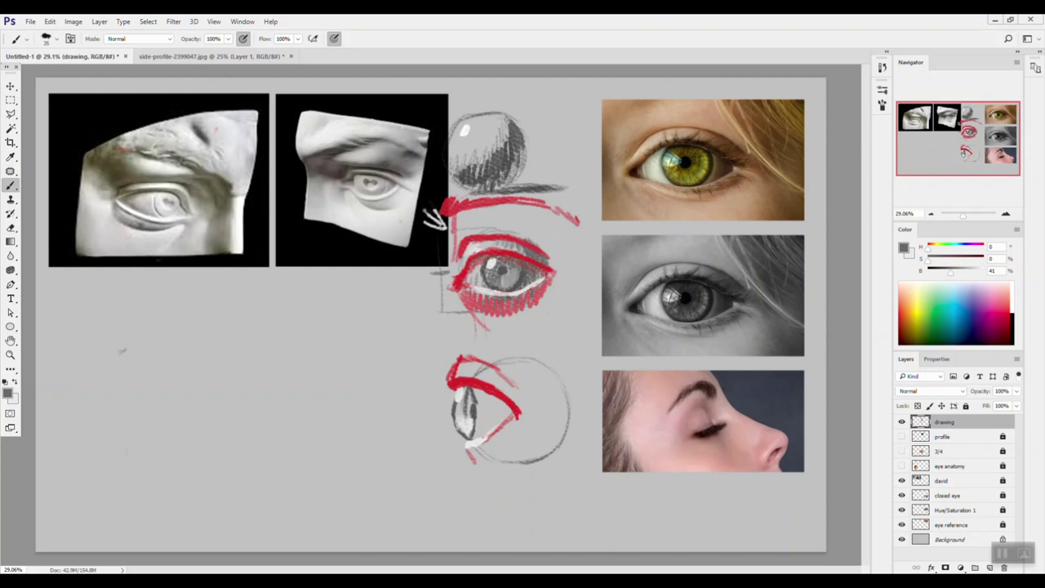
left_click(520, 282, "alt")
left_click_drag(478, 263, 494, 260)
- Sample the red, mark the shadow under the upper lid on the greyscale eye photo, and erase the mark
left_click(509, 255, "alt")
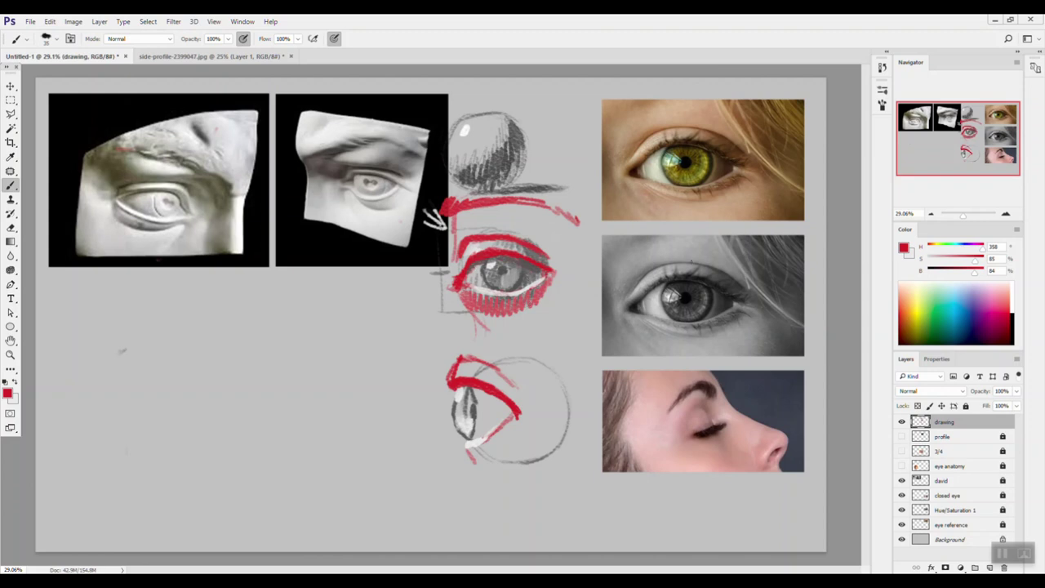
mouse_move(657, 284)
left_mouse_down()
mouse_move(643, 297)
mouse_move(672, 278)
mouse_move(699, 277)
mouse_move(718, 291)
left_mouse_up()
key("e")
mouse_move(649, 290)
left_mouse_down()
mouse_move(690, 270)
mouse_move(719, 302)
left_mouse_up()
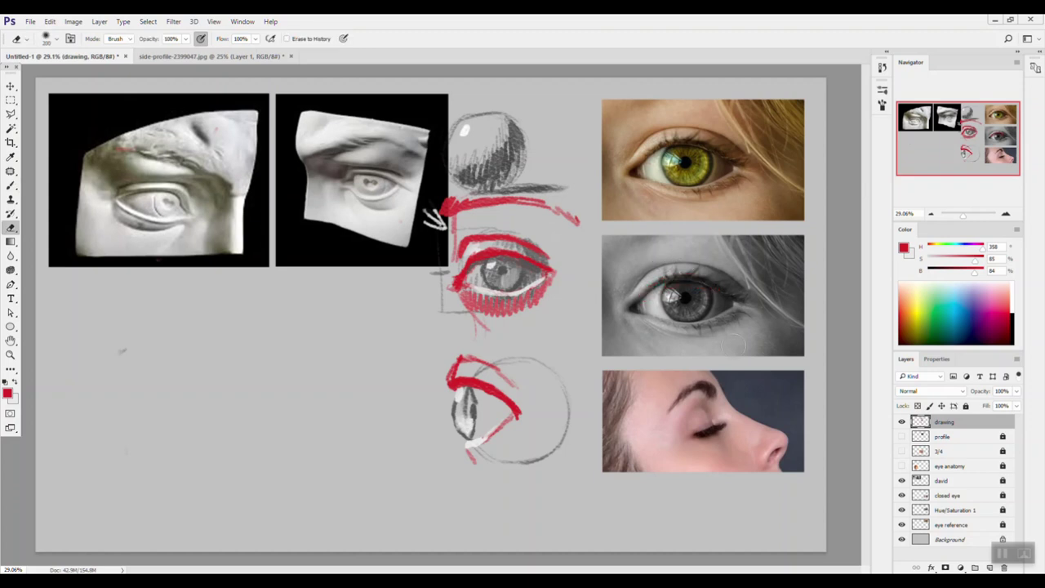
key("b")
mouse_move(588, 282)
left_mouse_down()
mouse_move(640, 284)
mouse_move(628, 272)
mouse_move(595, 285)
left_mouse_up()
key("e")
- Darken the inner corner of the front-view eye with a sampled dark grey
key("b")
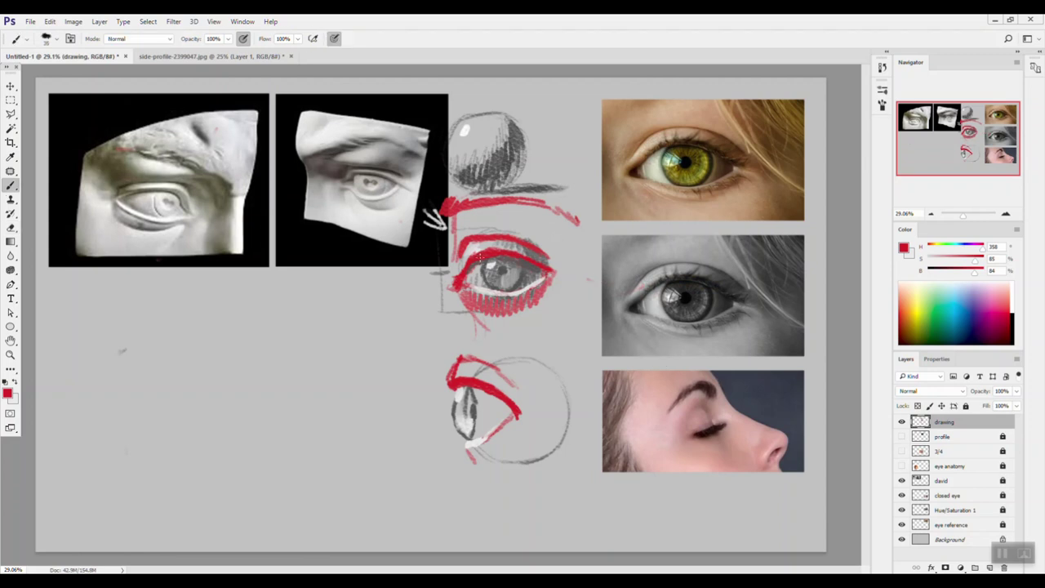
left_click(523, 262, "alt")
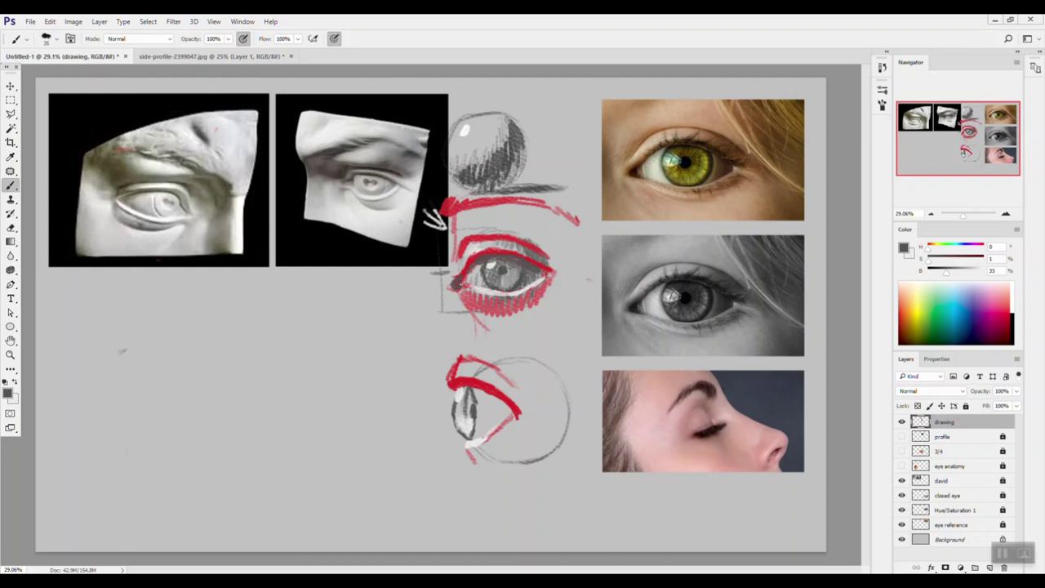
- Sample a light grey, mark the eye white and inner corner on the greyscale photo, and erase the marks
left_click(485, 321, "alt")
mouse_move(659, 290)
left_mouse_down()
mouse_move(647, 299)
mouse_move(661, 288)
mouse_move(671, 297)
left_mouse_up()
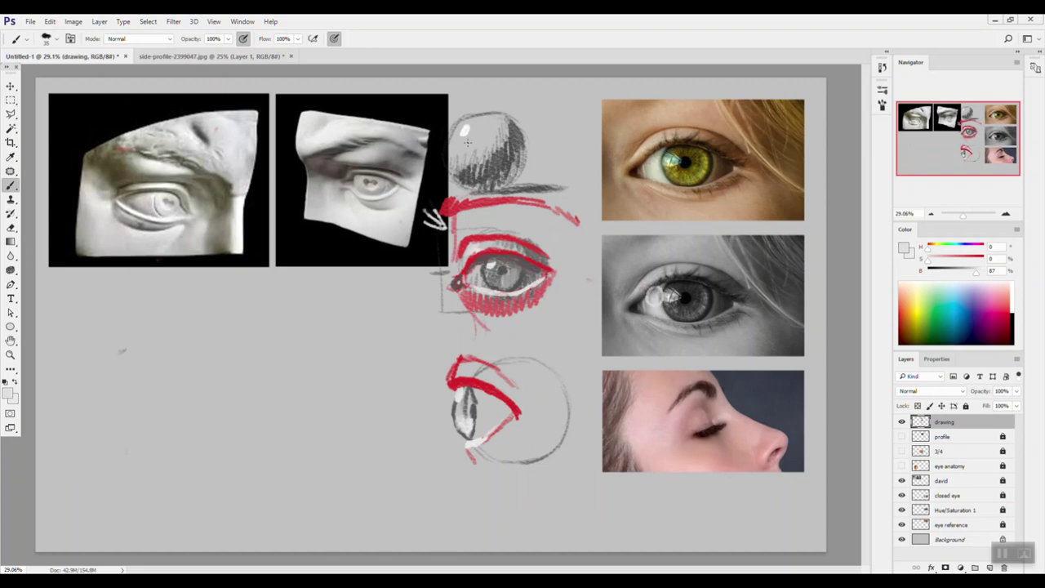
left_click_drag(605, 278, 633, 285)
left_click_drag(633, 285, 622, 289)
mouse_move(649, 291)
left_mouse_down()
mouse_move(661, 302)
mouse_move(645, 312)
mouse_move(641, 299)
left_mouse_up()
mouse_move(637, 317)
left_mouse_down()
mouse_move(624, 308)
mouse_move(640, 299)
mouse_move(604, 285)
left_mouse_up()
key("e")
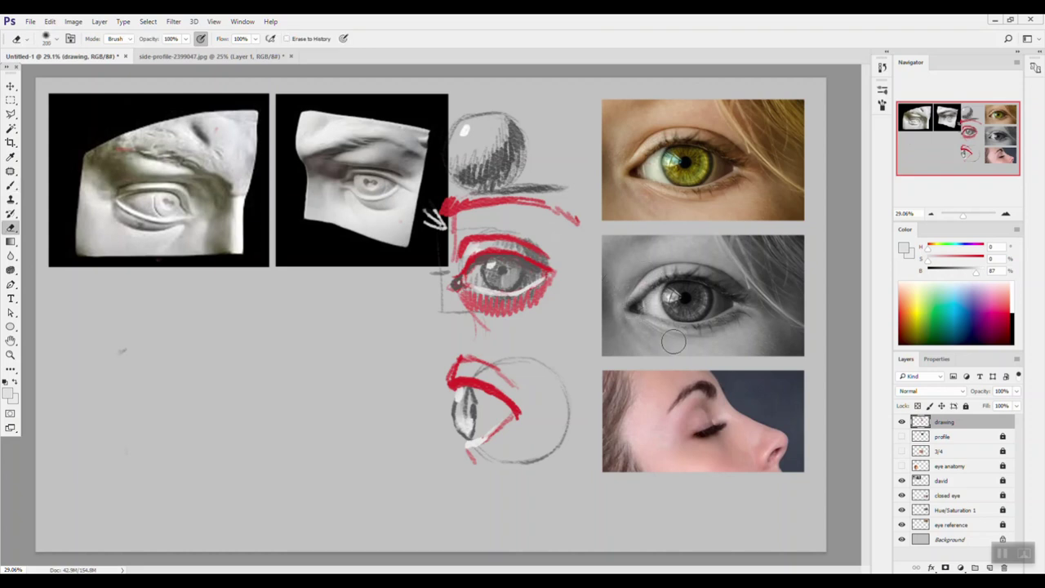
- Mark the closed eyelid and lashes on the profile photo and erase the marks
key("b")
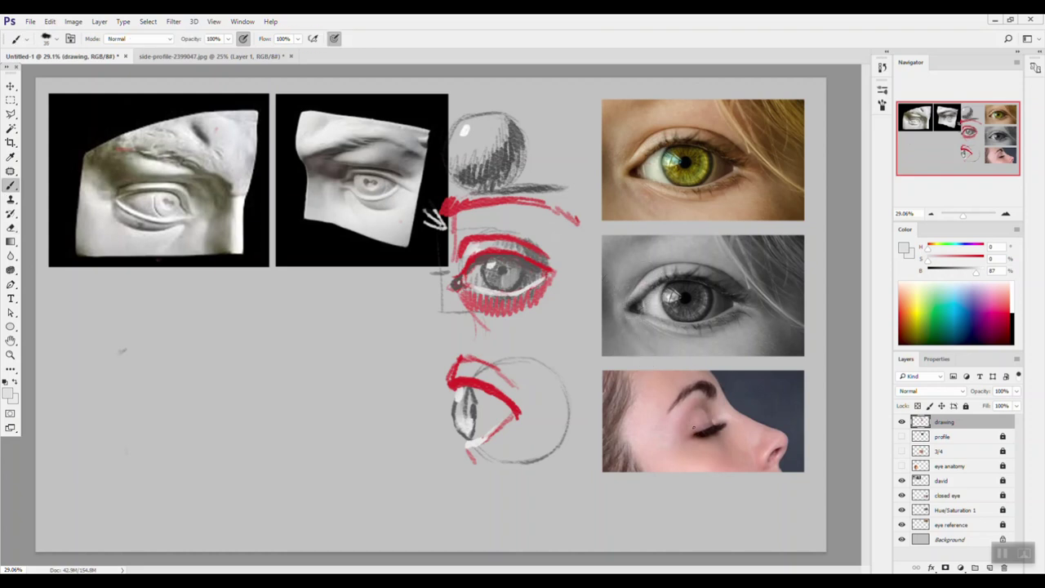
left_click_drag(699, 405, 714, 426)
mouse_move(700, 444)
left_mouse_down()
mouse_move(723, 438)
mouse_move(716, 421)
left_mouse_up()
key("e")
mouse_move(716, 422)
left_mouse_down()
mouse_move(693, 450)
mouse_move(726, 458)
left_mouse_up()
- Sketch a stroke on the empty canvas below the right sculpture photo and erase it
key("b")
mouse_move(303, 376)
left_mouse_down()
mouse_move(346, 374)
mouse_move(327, 351)
mouse_move(342, 372)
mouse_move(418, 367)
mouse_move(381, 384)
mouse_move(416, 366)
mouse_move(375, 382)
mouse_move(414, 372)
mouse_move(377, 369)
mouse_move(414, 364)
left_mouse_up()
key("e")
left_click_drag(338, 354, 327, 390)
- Sample the pale reflection colours of the green eye and paint a pale yellow-white swatch beside the shaded sphere
key("b")
key("alt")
left_click(669, 157, "alt")
left_click(669, 192, "alt")
left_click_drag(561, 135, 572, 147)
key("alt")
left_click(675, 157, "alt")
left_click(904, 250)
left_click_drag(595, 188, 504, 159)
left_click(758, 154)
mouse_move(578, 131)
left_mouse_down()
mouse_move(578, 145)
mouse_move(571, 138)
mouse_move(585, 154)
left_mouse_up()
- Add blue-green and green tones sampled from the eye's reflection to the swatch, and erase the marks over the reflection
left_click(674, 181, "alt")
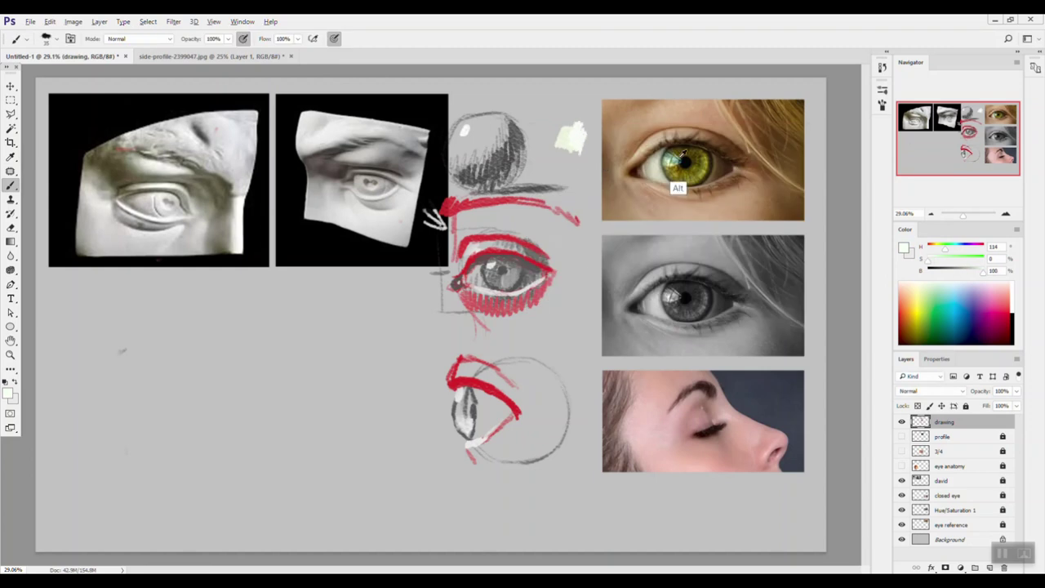
mouse_move(572, 147)
left_mouse_down()
mouse_move(672, 152)
mouse_move(558, 147)
mouse_move(564, 160)
mouse_move(570, 151)
mouse_move(569, 168)
mouse_move(572, 111)
mouse_move(583, 139)
left_mouse_up()
left_click(670, 156, "alt")
left_click(665, 161, "alt")
left_click(676, 189, "alt")
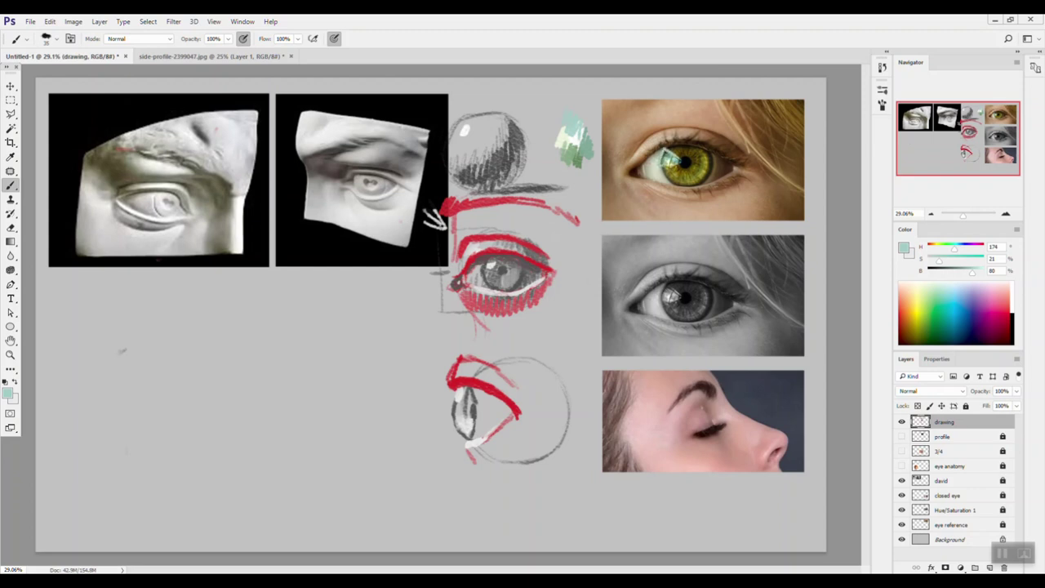
key("e")
left_click_drag(660, 162, 675, 165)
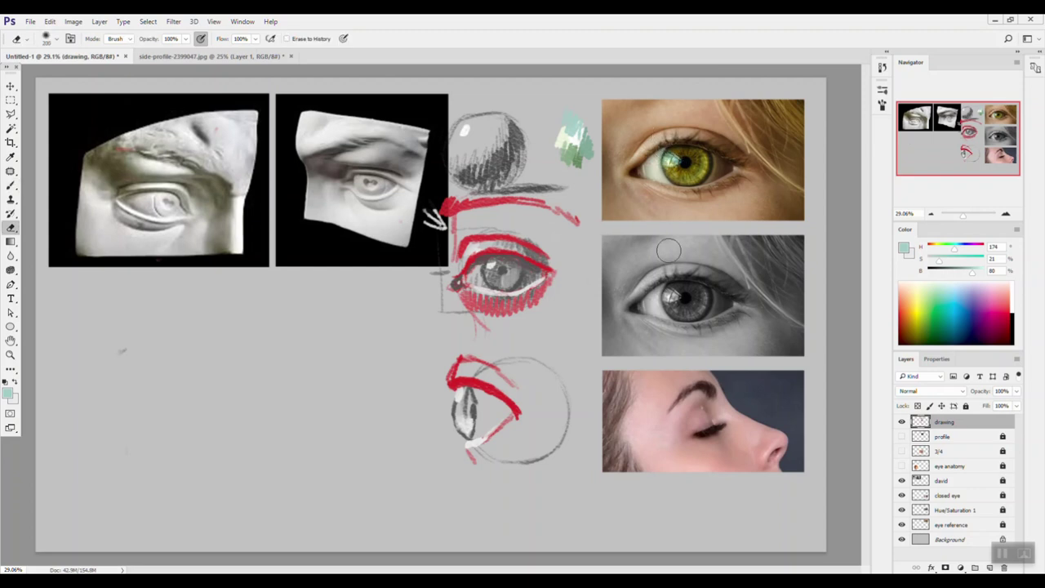
- Sample further tones from the green eye's reflection and extend the colour swatch downward with them
key("b")
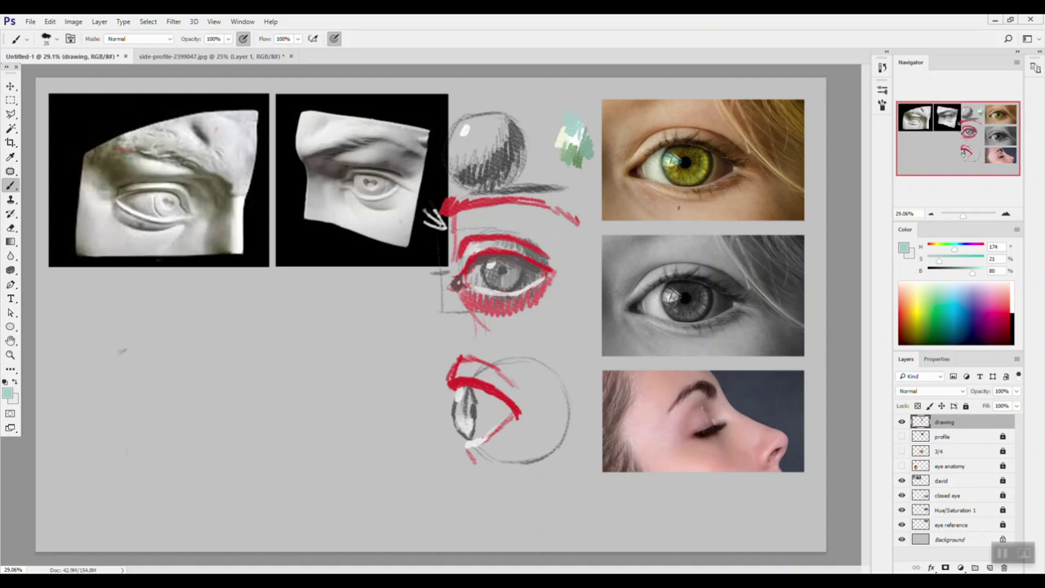
left_click(675, 159, "alt")
mouse_move(589, 161)
left_mouse_down()
mouse_move(572, 178)
mouse_move(584, 182)
left_mouse_up()
left_click(668, 161, "alt")
left_click(664, 160, "alt")
left_click(676, 190, "alt")
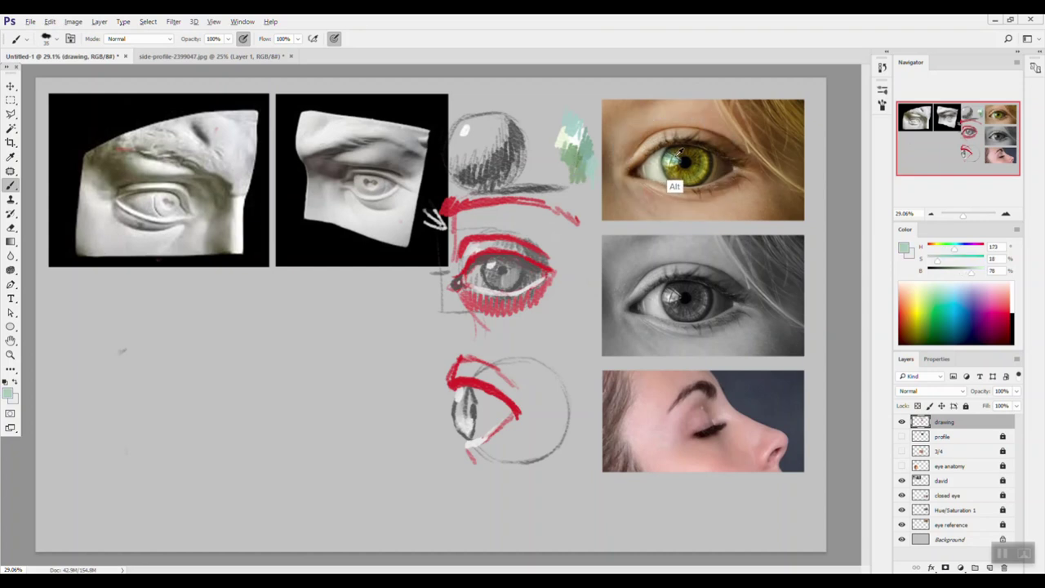
left_click(676, 189, "alt")
mouse_move(560, 178)
left_mouse_down()
mouse_move(564, 160)
mouse_move(571, 183)
left_mouse_up()
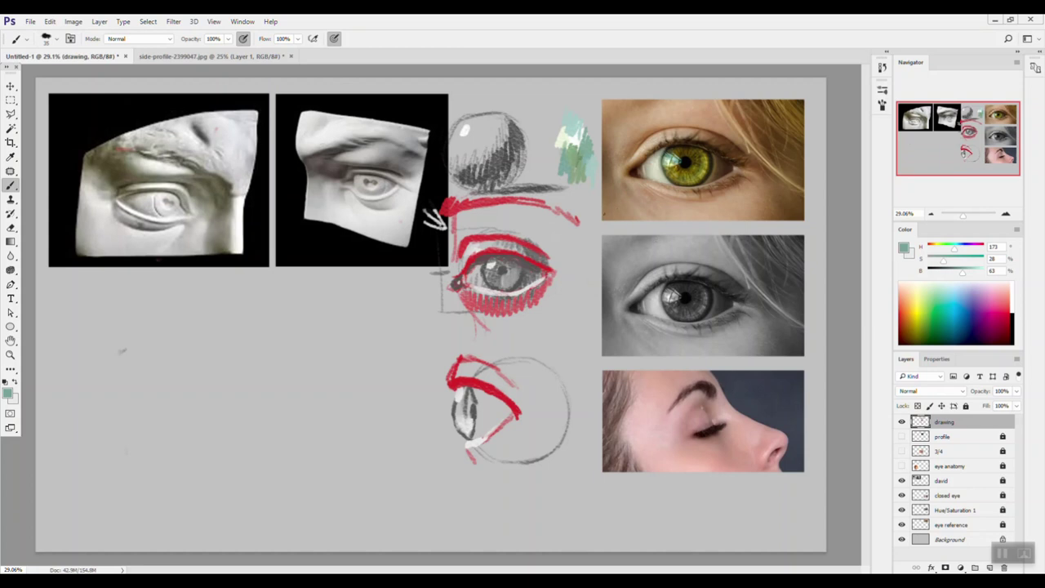
- Hide the david layer and paint over the green eye's reflection in teal, yellow and pale yellow
left_click(902, 480)
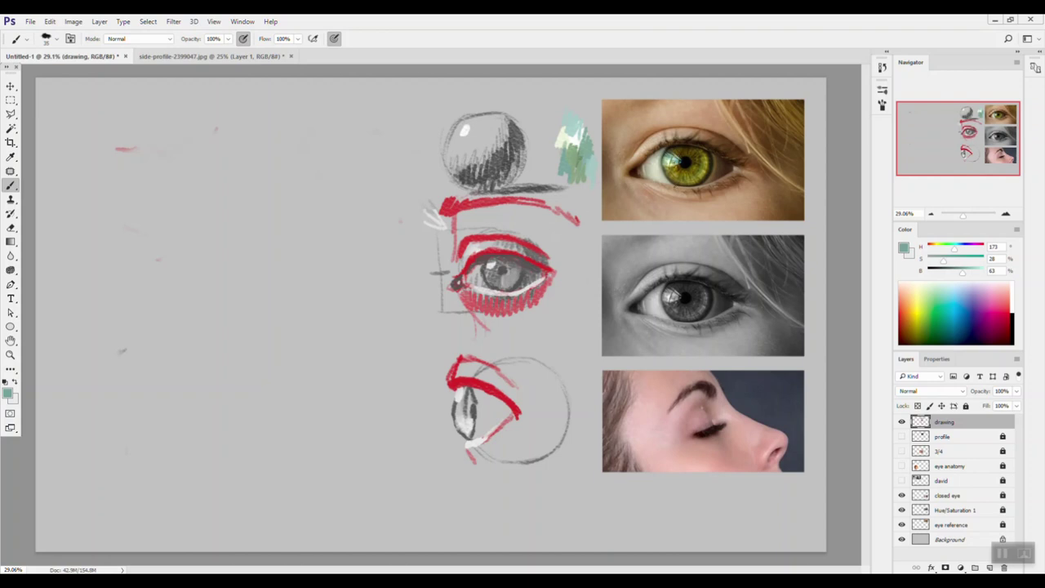
left_click_drag(677, 159, 673, 161)
left_click(922, 296, "alt")
key("x")
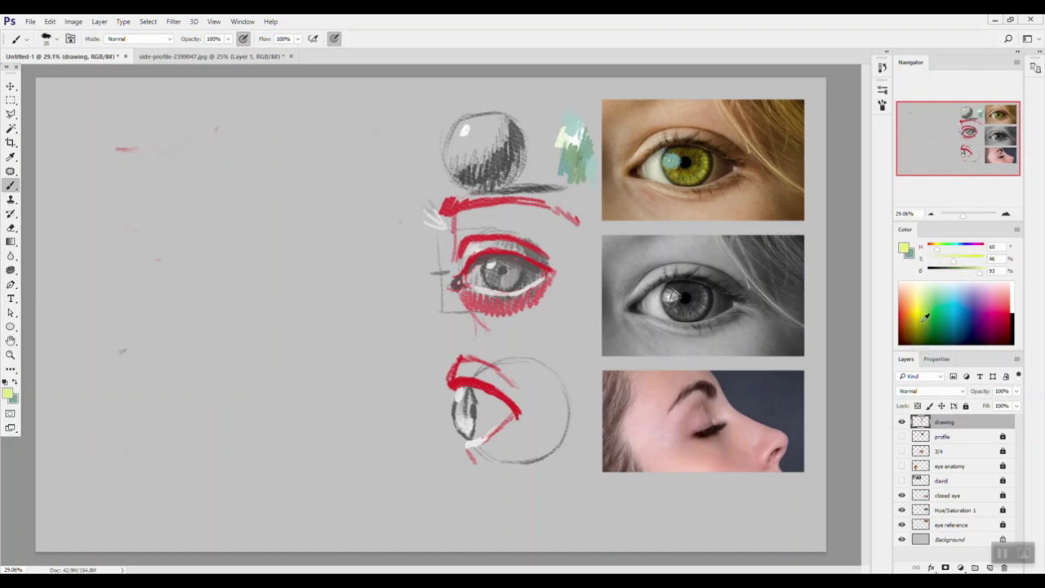
left_click_drag(671, 158, 673, 165)
left_click(906, 286)
left_click_drag(668, 160, 678, 158)
- Sample the dark grey of the front-view iris and add a new layer above the drawing layer
left_click(525, 266, "alt")
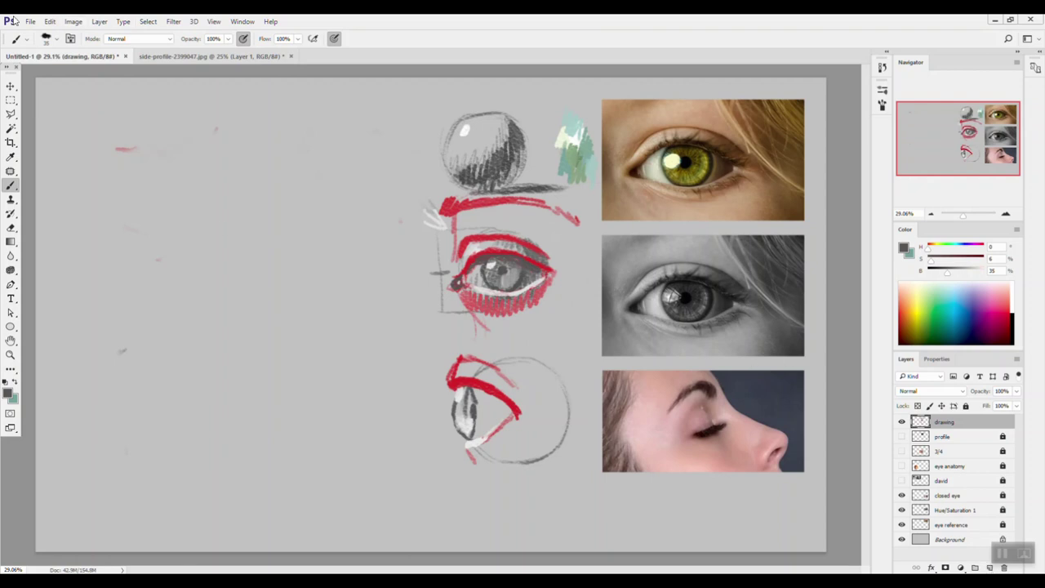
left_click(99, 21)
mouse_move(107, 36)
left_click(282, 48)
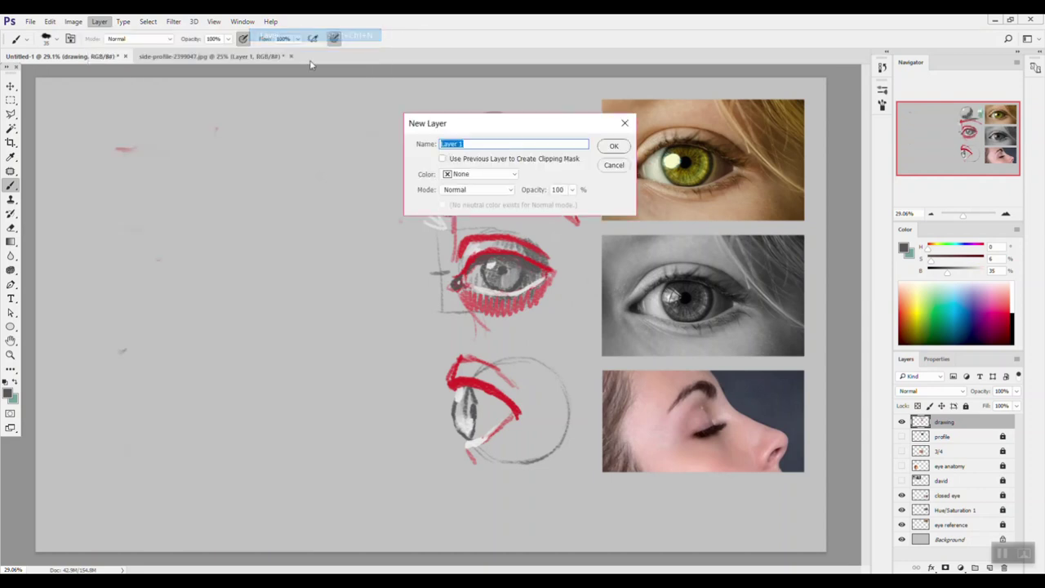
left_click(612, 144)
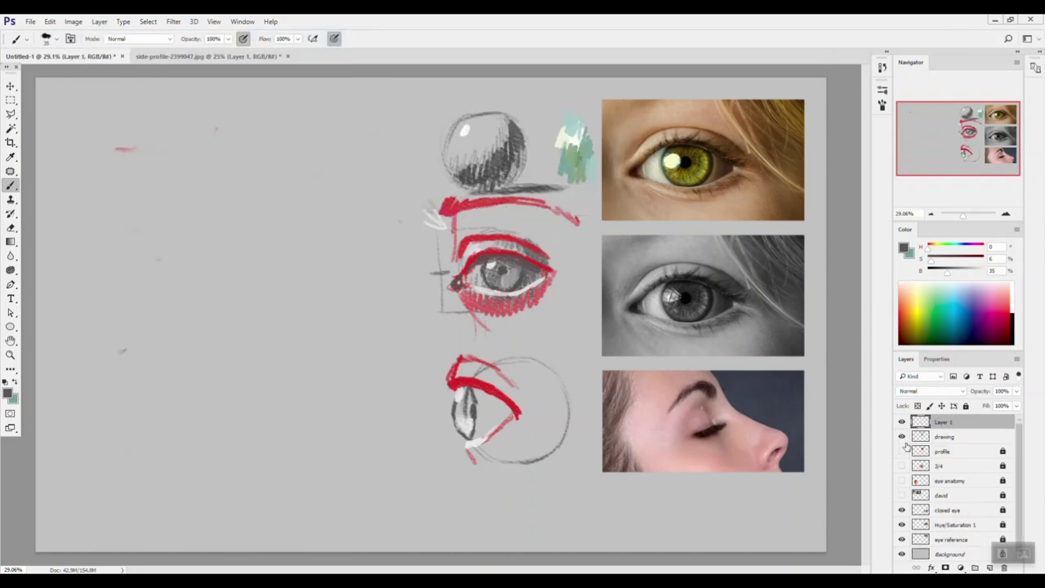
- Hide the drawing and closed eye layers and sketch a loose eyeball circle in the empty area beside the reference eyes
left_click(902, 437)
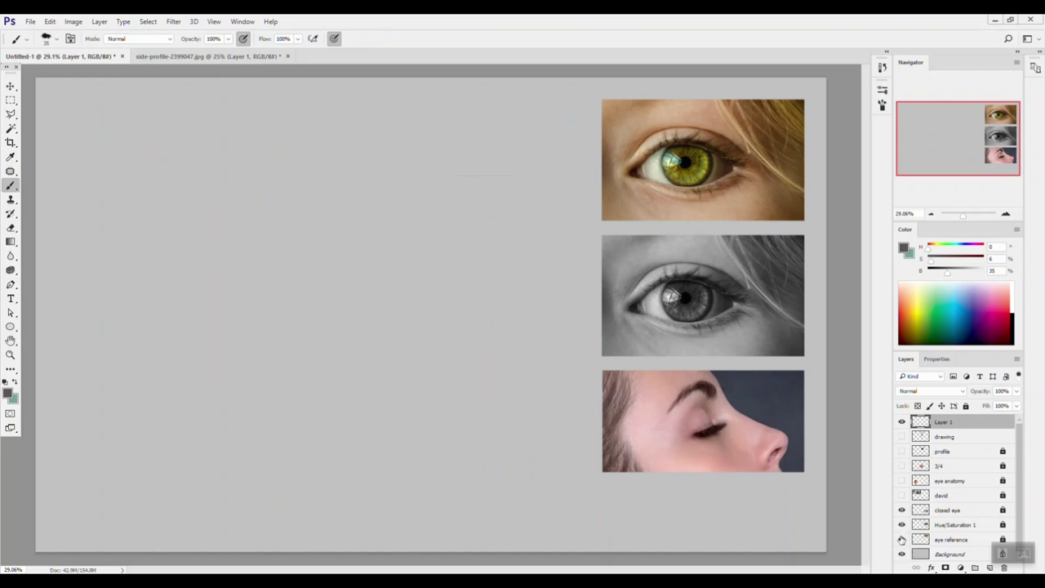
left_click(902, 510)
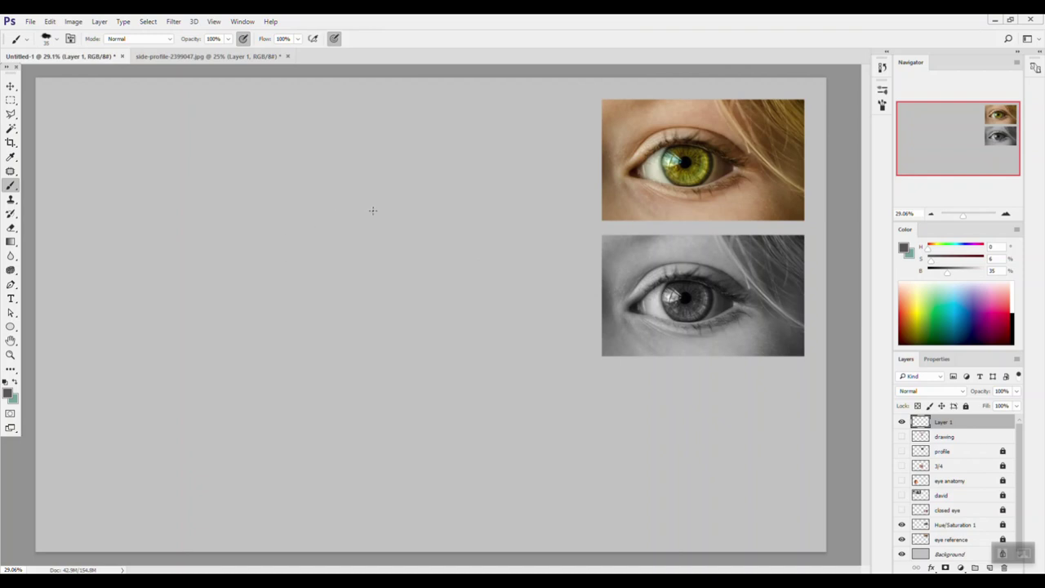
mouse_move(265, 231)
left_mouse_down()
mouse_move(261, 274)
mouse_move(326, 329)
mouse_move(298, 329)
mouse_move(328, 334)
mouse_move(263, 256)
mouse_move(341, 197)
mouse_move(309, 198)
left_mouse_up()
mouse_move(410, 260)
left_mouse_down()
mouse_move(405, 288)
mouse_move(337, 334)
mouse_move(362, 337)
mouse_move(401, 288)
mouse_move(357, 330)
left_mouse_up()
mouse_move(402, 299)
left_mouse_down()
mouse_move(346, 332)
mouse_move(317, 340)
left_mouse_up()
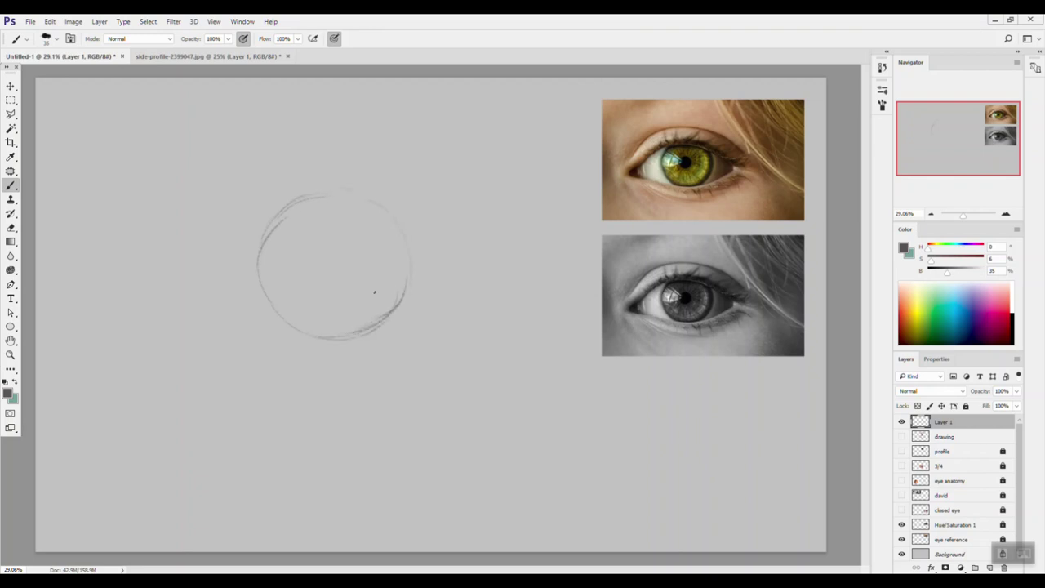
- Sketch the iris circle with a filled pupil, and draw the upper and lower eyelid lines across the eyeball
mouse_move(335, 226)
left_mouse_down()
mouse_move(316, 287)
mouse_move(325, 290)
mouse_move(304, 253)
mouse_move(302, 263)
mouse_move(322, 294)
mouse_move(324, 229)
mouse_move(371, 263)
mouse_move(366, 243)
mouse_move(339, 225)
mouse_move(293, 250)
mouse_move(345, 292)
left_mouse_up()
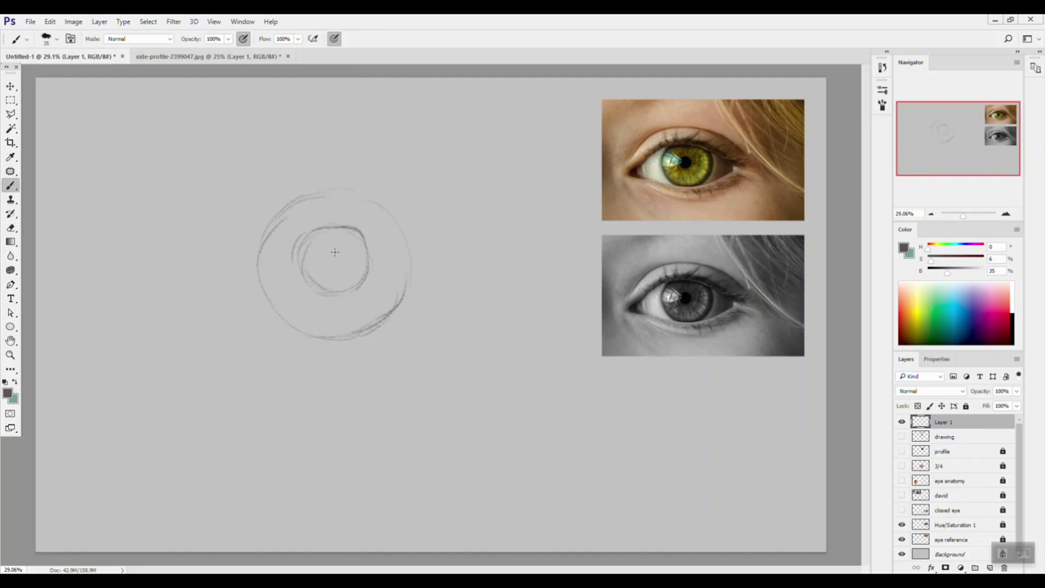
left_click_drag(335, 252, 334, 260)
mouse_move(275, 244)
left_mouse_down()
mouse_move(251, 287)
mouse_move(299, 233)
mouse_move(370, 237)
mouse_move(413, 263)
left_mouse_up()
mouse_move(348, 229)
left_mouse_down()
mouse_move(284, 231)
mouse_move(251, 290)
left_mouse_up()
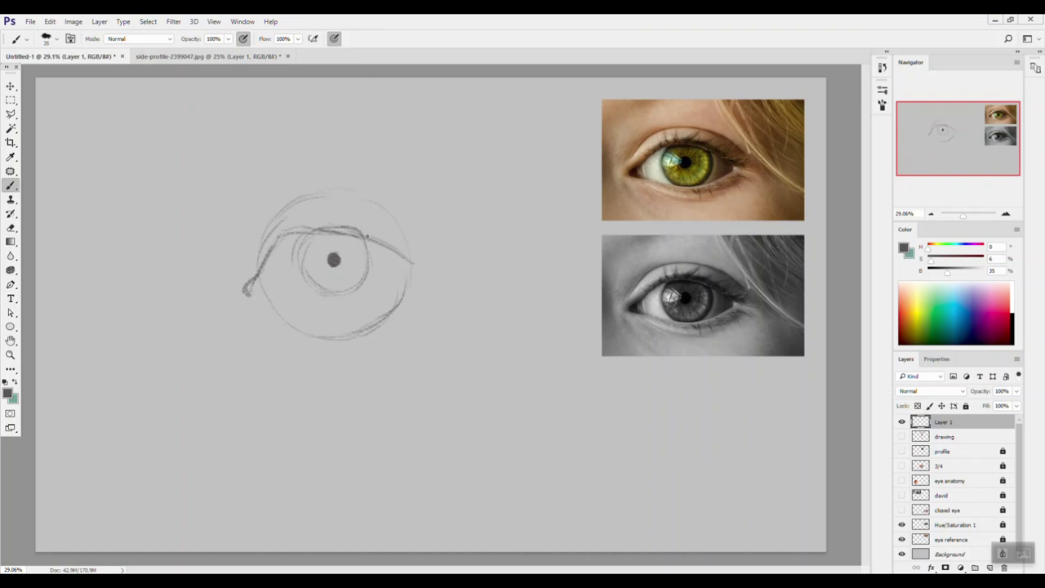
mouse_move(251, 291)
left_mouse_down()
mouse_move(338, 308)
mouse_move(274, 296)
mouse_move(325, 306)
left_mouse_up()
mouse_move(329, 307)
left_mouse_down()
mouse_move(377, 296)
mouse_move(334, 311)
mouse_move(365, 304)
mouse_move(410, 266)
mouse_move(345, 298)
mouse_move(289, 300)
mouse_move(346, 303)
mouse_move(313, 306)
mouse_move(389, 290)
left_mouse_up()
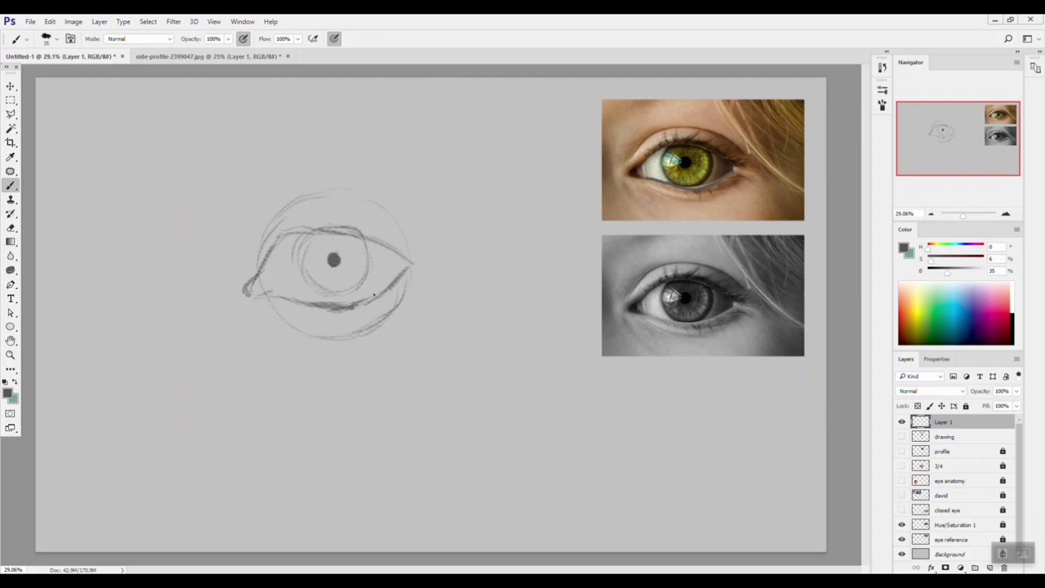
- Shape the tear duct at the inner corner, erasing its excess, and draw the crease above the upper eyelid
mouse_move(263, 279)
left_mouse_down()
mouse_move(247, 284)
mouse_move(260, 299)
mouse_move(263, 283)
left_mouse_up()
key("e")
mouse_move(235, 286)
left_mouse_down()
mouse_move(297, 305)
mouse_move(259, 292)
left_mouse_up()
key("b")
mouse_move(270, 222)
left_mouse_down()
mouse_move(320, 211)
mouse_move(367, 232)
mouse_move(297, 239)
mouse_move(343, 211)
mouse_move(376, 214)
mouse_move(338, 217)
mouse_move(396, 235)
left_mouse_up()
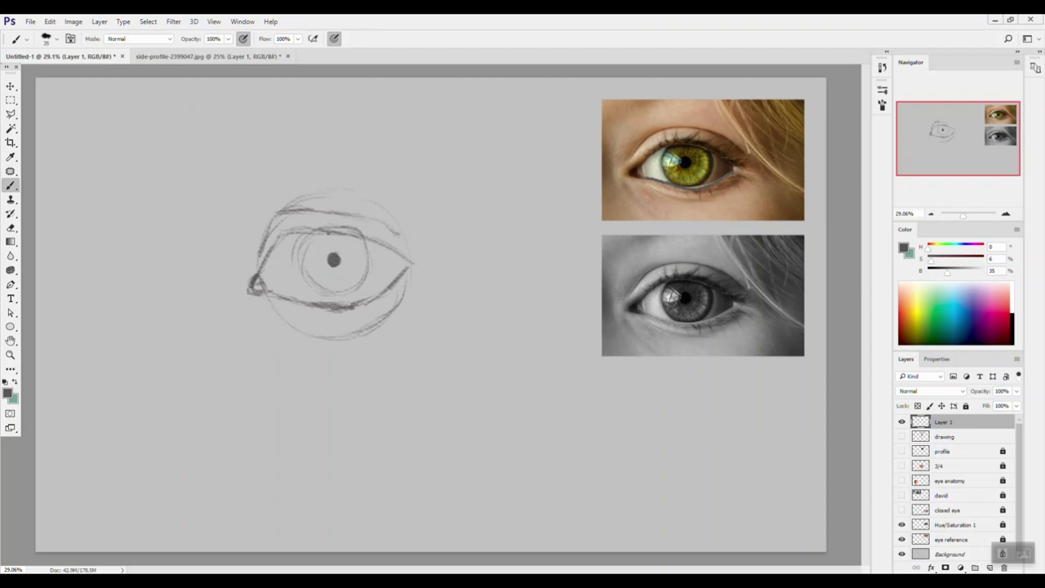
mouse_move(277, 214)
left_mouse_down()
mouse_move(389, 224)
mouse_move(398, 236)
left_mouse_up()
left_click_drag(280, 215, 263, 244)
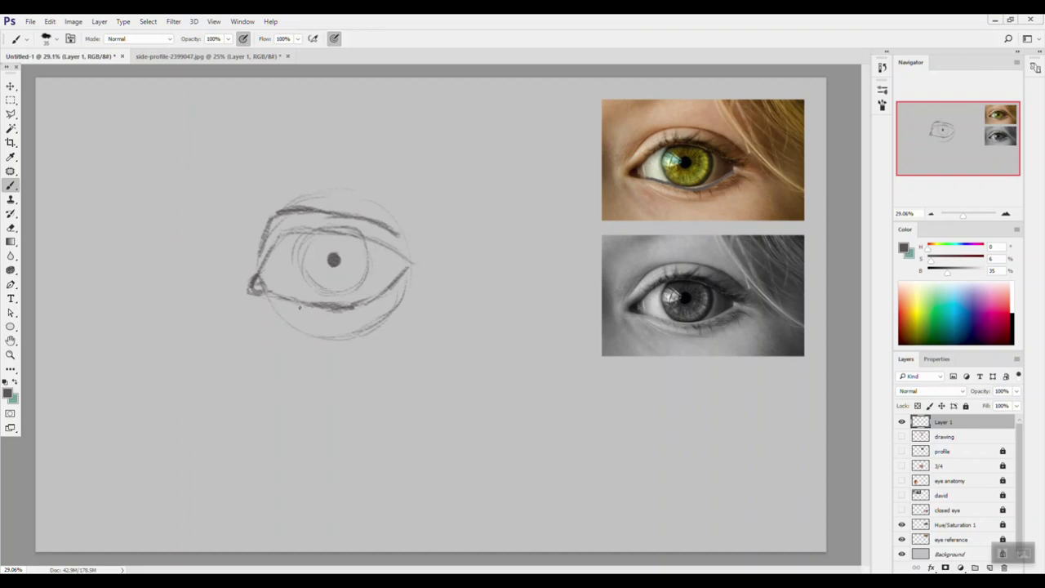
- Draw the fold under the lower eyelid and darken the iris outline and pupil
mouse_move(273, 310)
left_mouse_down()
mouse_move(330, 335)
mouse_move(350, 330)
left_mouse_up()
mouse_move(270, 309)
left_mouse_down()
mouse_move(304, 328)
mouse_move(340, 327)
left_mouse_up()
mouse_move(315, 230)
left_mouse_down()
mouse_move(300, 260)
mouse_move(329, 290)
mouse_move(358, 285)
mouse_move(342, 289)
mouse_move(367, 260)
mouse_move(363, 242)
mouse_move(363, 277)
mouse_move(326, 294)
left_mouse_up()
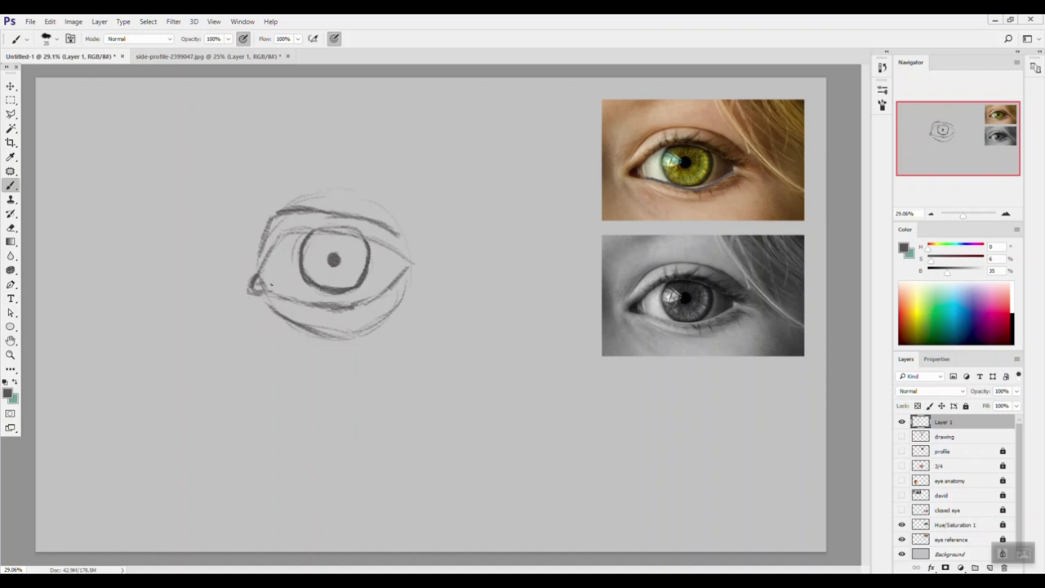
mouse_move(343, 253)
left_mouse_down()
mouse_move(330, 254)
mouse_move(340, 264)
left_mouse_up()
- Sketch an arched, shaded eyebrow above the eye
mouse_move(237, 167)
left_mouse_down()
mouse_move(245, 176)
mouse_move(349, 152)
left_mouse_up()
mouse_move(276, 169)
left_mouse_down()
mouse_move(406, 150)
mouse_move(433, 173)
left_mouse_up()
mouse_move(265, 186)
left_mouse_down()
mouse_move(340, 176)
mouse_move(351, 163)
mouse_move(236, 178)
mouse_move(360, 159)
mouse_move(427, 167)
mouse_move(445, 191)
left_mouse_up()
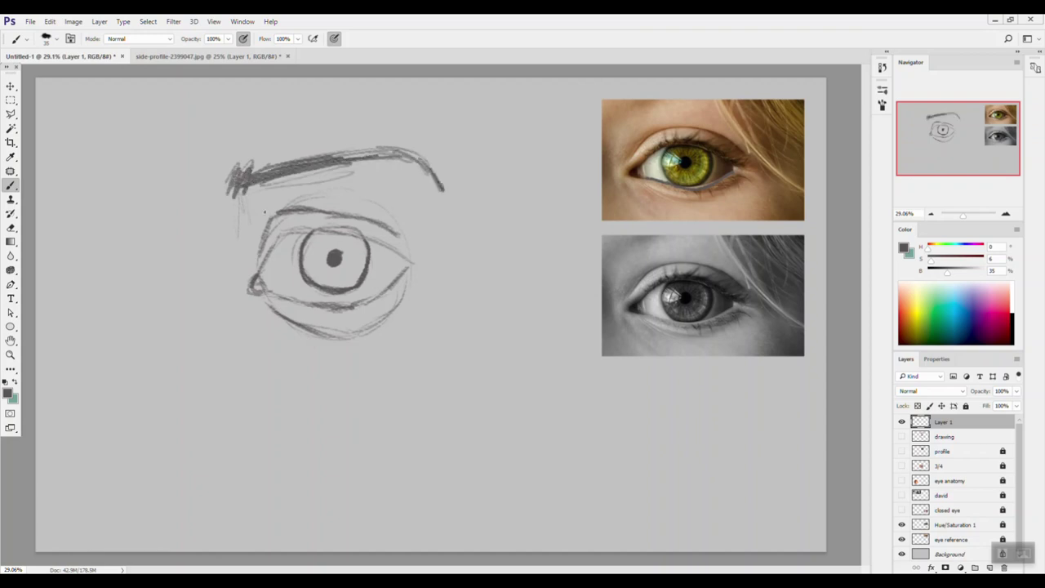
- Try hatched shading between the eyebrow and the upper eyelid crease, and erase it
mouse_move(232, 199)
left_mouse_down()
mouse_move(243, 229)
mouse_move(263, 187)
mouse_move(270, 219)
mouse_move(281, 187)
mouse_move(307, 205)
mouse_move(321, 193)
left_mouse_up()
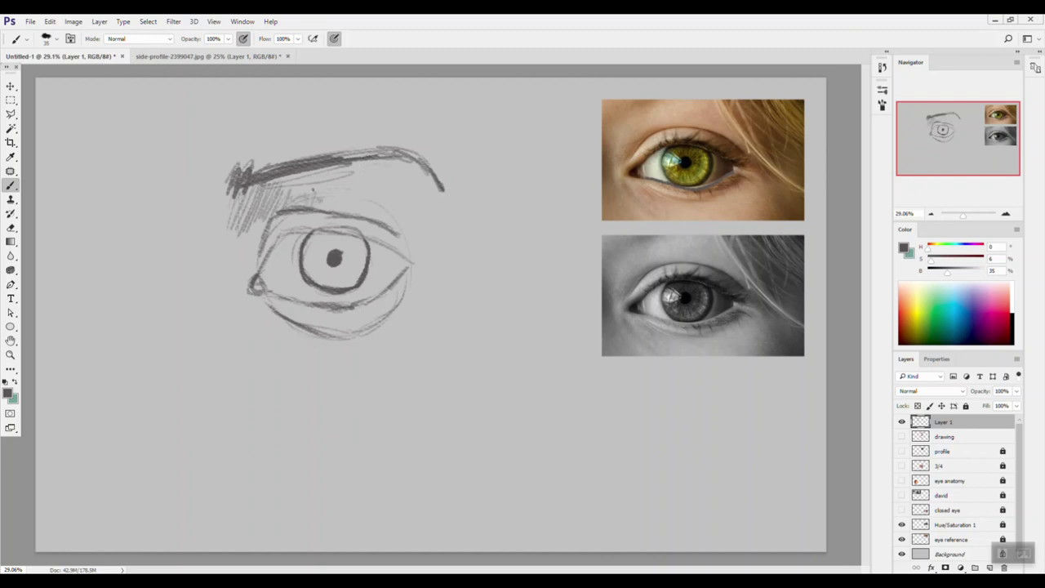
mouse_move(286, 201)
left_mouse_down()
mouse_move(311, 185)
mouse_move(308, 204)
left_mouse_up()
key("e")
mouse_move(245, 226)
left_mouse_down()
mouse_move(243, 199)
mouse_move(255, 209)
mouse_move(264, 196)
mouse_move(306, 191)
left_mouse_up()
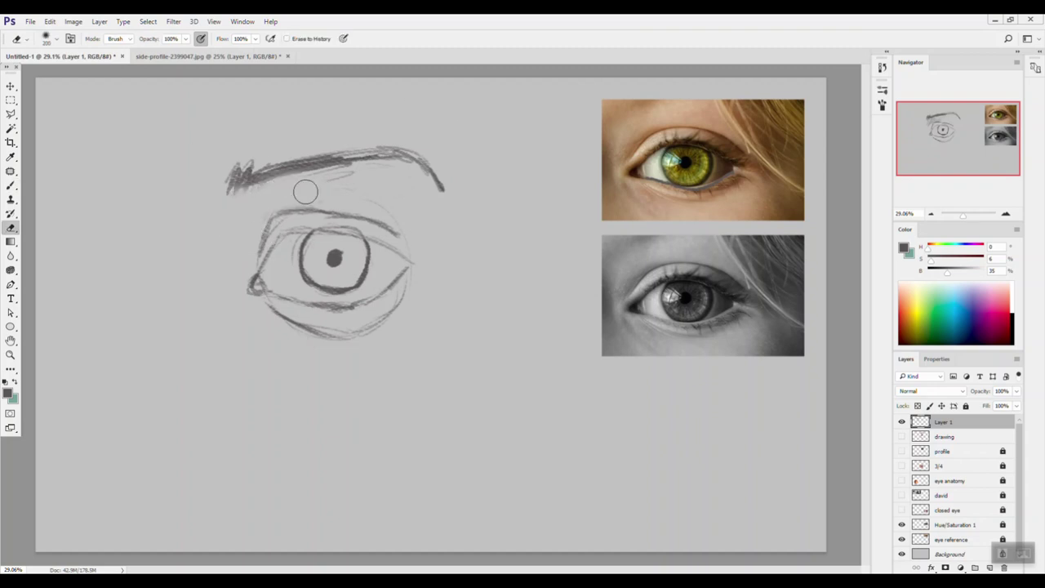
- Draw a small arrow beyond the eyebrow's outer end, pointing down towards the eye to mark the light direction
key("b")
left_click_drag(504, 110, 477, 141)
left_click_drag(477, 142, 504, 131)
- Hide the Hue/Saturation 1 and eye reference layers and erase the leftover curve where the reference eye was
left_click(902, 524)
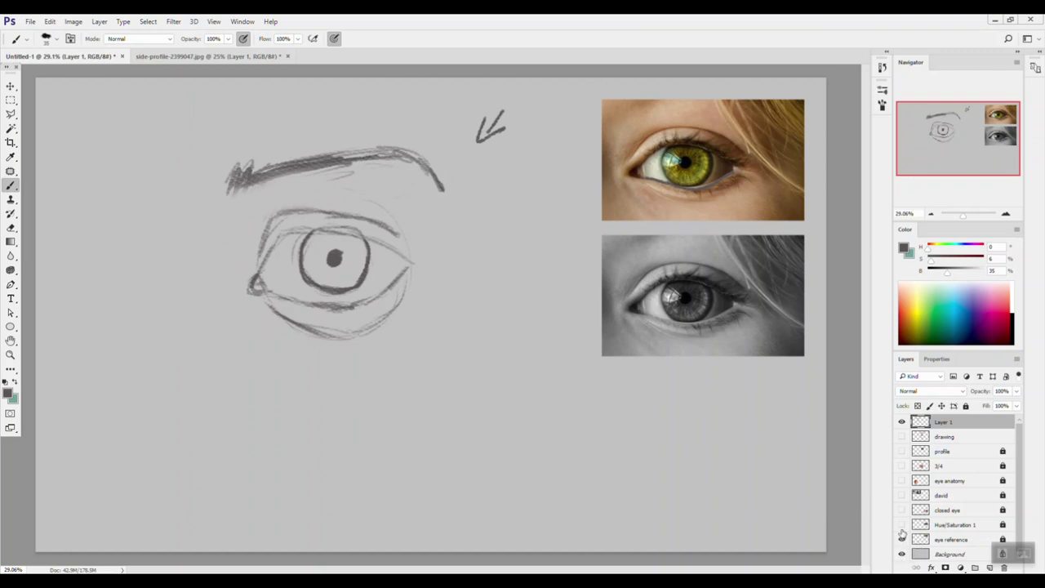
left_click(902, 539)
left_click(902, 535)
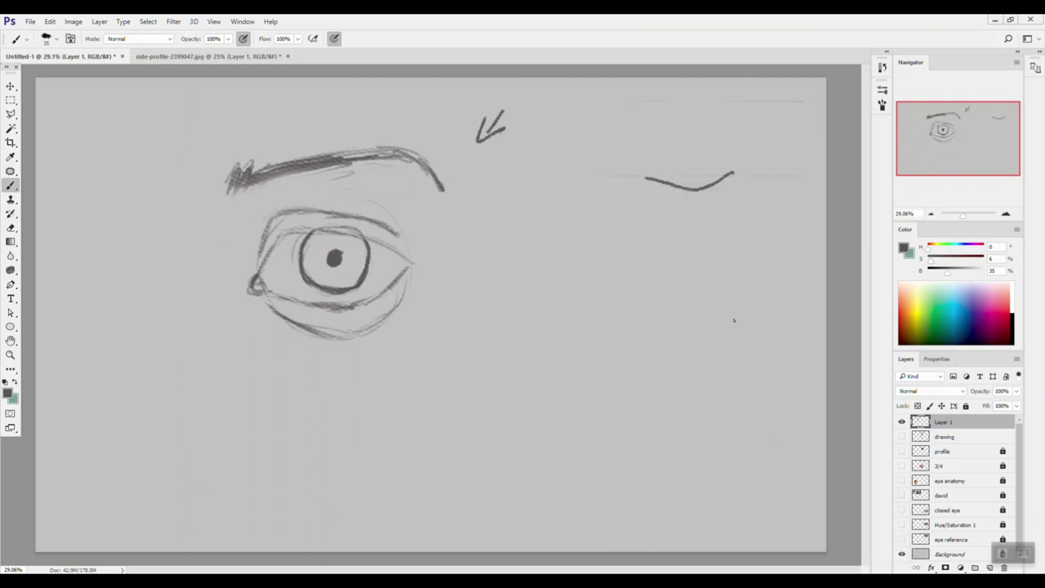
key("e")
left_click_drag(661, 168, 718, 183)
- Thicken and fill the light-direction arrow, and reinforce the upper eyelid, crease and eyebrow lines
key("b")
left_click_drag(516, 101, 480, 141)
left_click_drag(514, 108, 471, 145)
mouse_move(473, 145)
left_mouse_down()
mouse_move(510, 135)
mouse_move(486, 121)
mouse_move(482, 134)
mouse_move(519, 108)
mouse_move(516, 95)
left_mouse_up()
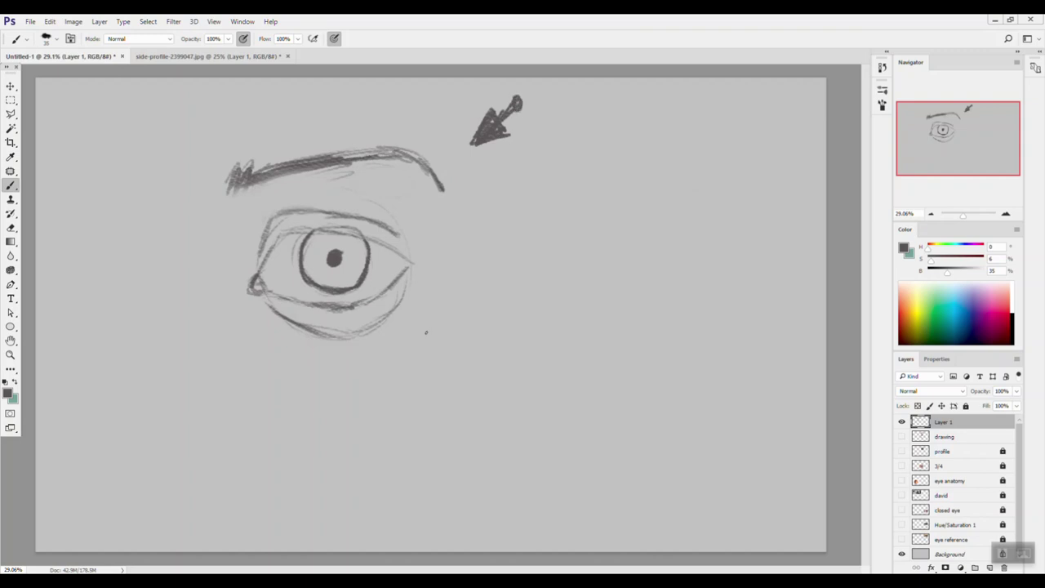
mouse_move(289, 237)
left_mouse_down()
mouse_move(265, 261)
mouse_move(333, 228)
mouse_move(353, 226)
mouse_move(411, 263)
mouse_move(411, 243)
left_mouse_up()
mouse_move(228, 200)
left_mouse_down()
mouse_move(245, 177)
mouse_move(409, 159)
mouse_move(447, 196)
left_mouse_up()
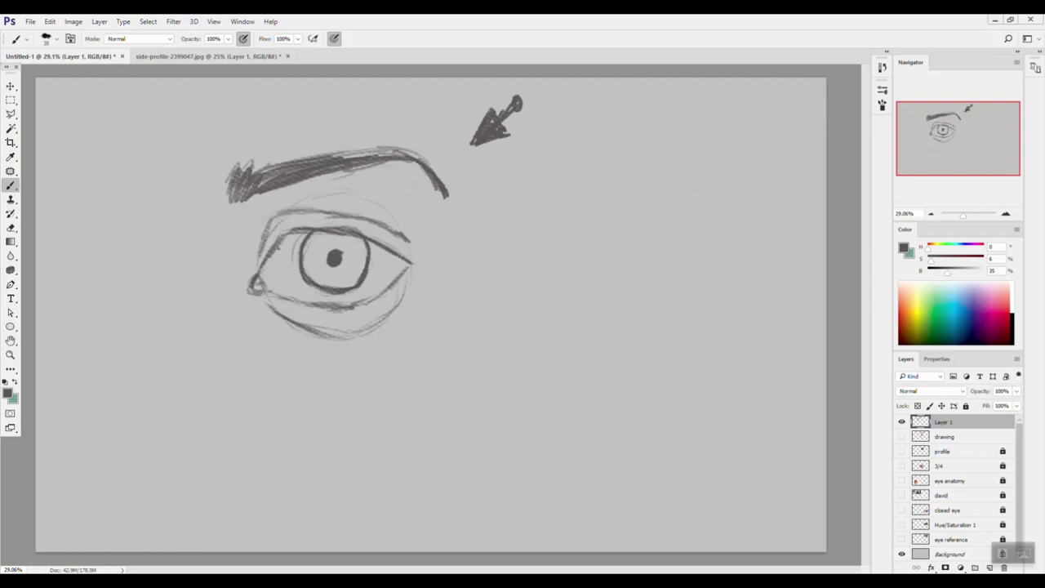
- Hatch shading over the white of the eye between the inner corner and the iris
left_click_drag(293, 237, 273, 258)
mouse_move(298, 238)
left_mouse_down()
mouse_move(275, 266)
mouse_move(284, 285)
left_mouse_up()
mouse_move(302, 274)
left_mouse_down()
mouse_move(291, 298)
mouse_move(304, 299)
left_mouse_up()
left_click_drag(317, 287, 313, 301)
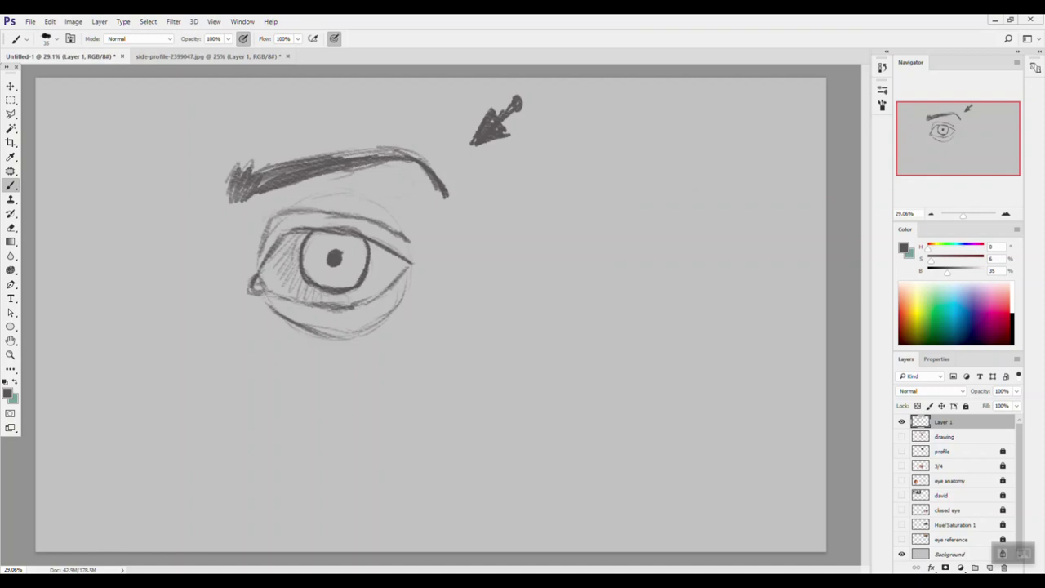
left_click_drag(283, 245, 274, 258)
left_click_drag(281, 256, 271, 275)
mouse_move(294, 256)
left_mouse_down()
mouse_move(277, 283)
mouse_move(285, 295)
left_mouse_up()
left_click_drag(299, 276, 301, 300)
left_click_drag(329, 293, 322, 300)
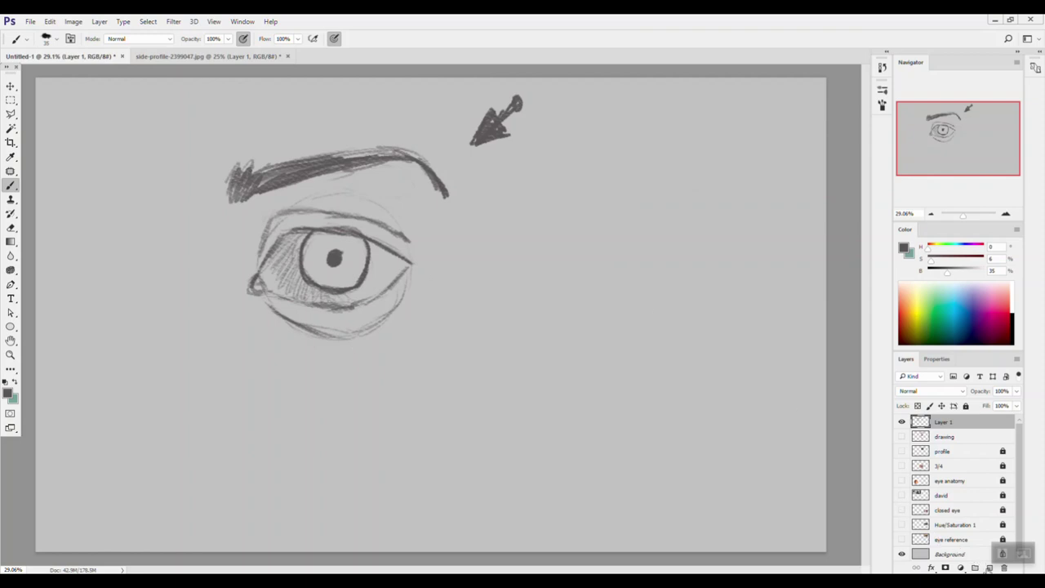
- Add a new layer and choose a light pink with H 8, S 39 and B 97
left_click(990, 567)
left_click(1010, 288)
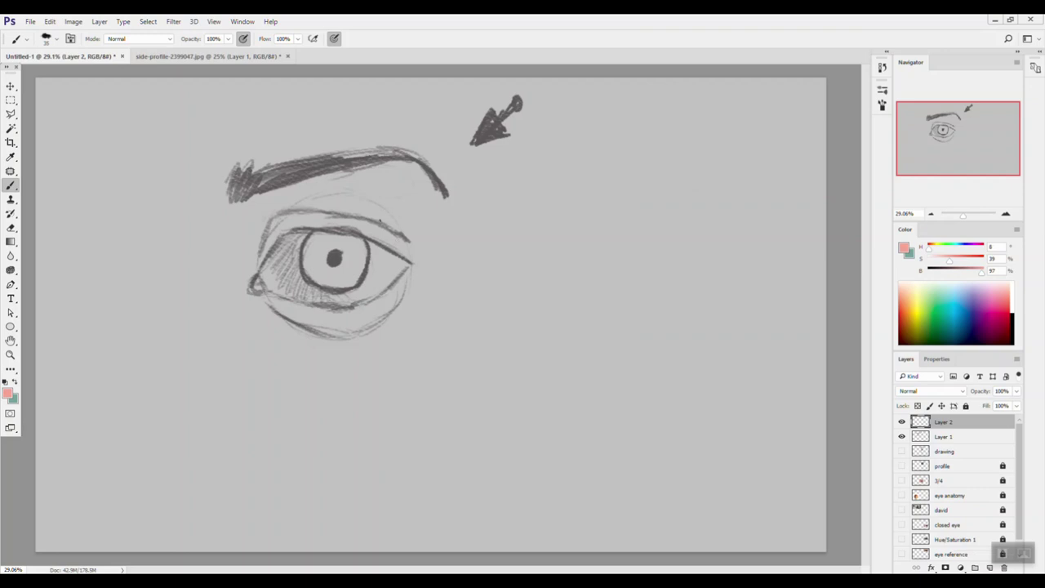
- Try a broad pink stroke over the upper eyelid with a much larger brush, and undo it
key("bracketright")
key("bracketright")
key("bracketright")
key("bracketright")
key("bracketright")
key("bracketright")
key("bracketright")
key("bracketright")
key("bracketright")
key("bracketright")
key("bracketright")
key("bracketright")
key("bracketright")
key("bracketright")
mouse_move(250, 218)
left_mouse_down()
mouse_move(321, 189)
mouse_move(364, 191)
mouse_move(325, 210)
left_mouse_up()
key("bracketleft")
key("ctrl+alt+z")
key("ctrl+alt+z")
key("ctrl+alt+z")
- Paint pink skin tone around the eye with a smaller brush and erase paint within the eye opening
key("bracketleft")
key("bracketleft")
key("bracketleft")
key("bracketleft")
key("bracketleft")
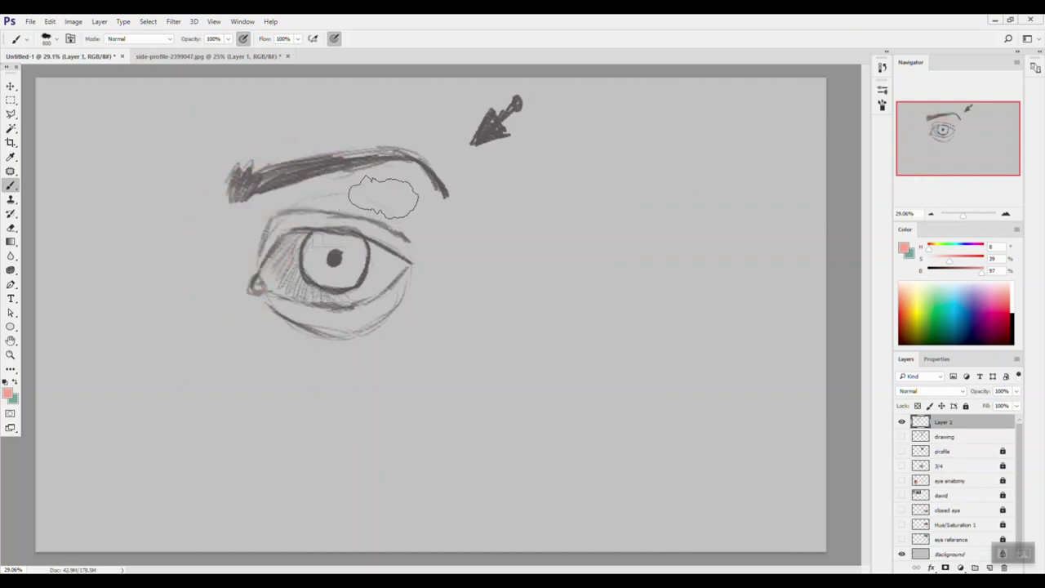
mouse_move(353, 185)
left_mouse_down()
mouse_move(323, 195)
mouse_move(410, 200)
mouse_move(422, 248)
mouse_move(385, 235)
left_mouse_up()
mouse_move(380, 235)
left_mouse_down()
mouse_move(430, 225)
mouse_move(289, 217)
mouse_move(299, 217)
mouse_move(276, 220)
mouse_move(242, 253)
mouse_move(258, 196)
mouse_move(290, 194)
mouse_move(279, 209)
mouse_move(363, 164)
mouse_move(378, 173)
mouse_move(338, 176)
mouse_move(292, 205)
mouse_move(327, 216)
left_mouse_up()
left_click_drag(285, 317, 384, 322)
mouse_move(418, 269)
left_mouse_down()
mouse_move(420, 294)
mouse_move(251, 313)
mouse_move(356, 316)
mouse_move(285, 358)
mouse_move(409, 331)
left_mouse_up()
key("bracketleft")
key("bracketleft")
key("bracketleft")
mouse_move(395, 198)
left_mouse_down()
mouse_move(385, 161)
mouse_move(417, 162)
mouse_move(426, 175)
left_mouse_up()
key("e")
mouse_move(372, 248)
left_mouse_down()
mouse_move(364, 254)
mouse_move(382, 263)
left_mouse_up()
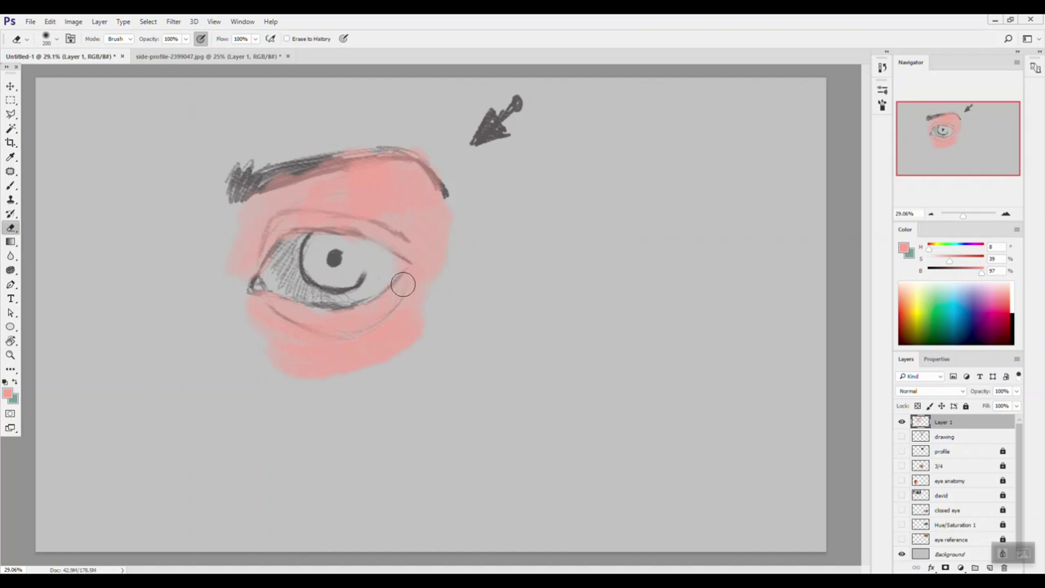
- Undo the pink painting and the hatching in the white of the eye
key("ctrl+alt+z")
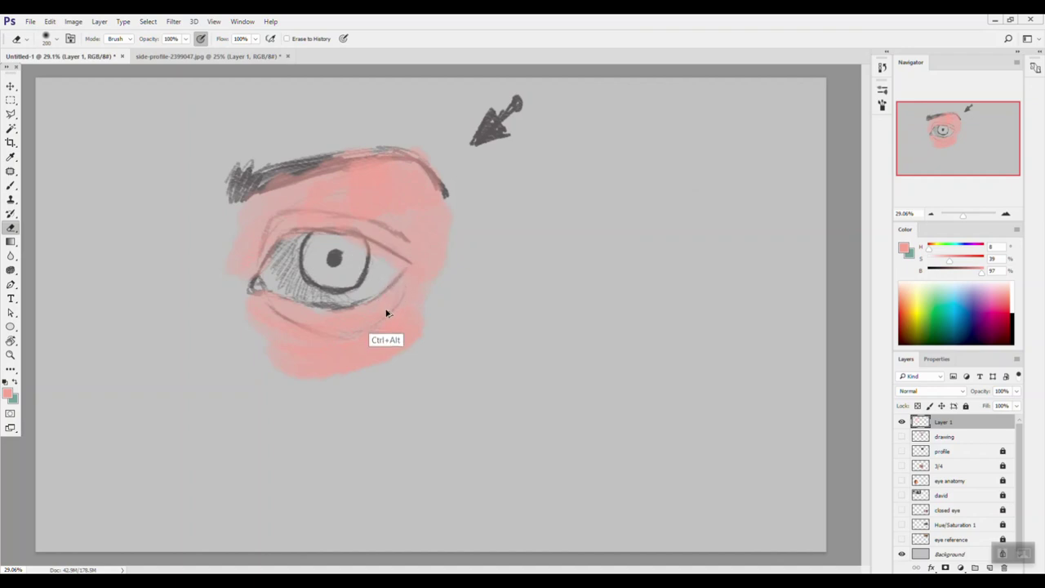
key("ctrl+alt+z")
key("ctrl+alt+z")
key("ctrl+alt+z")
key("ctrl+alt+z")
key("ctrl+alt+z")
key("ctrl+alt+z")
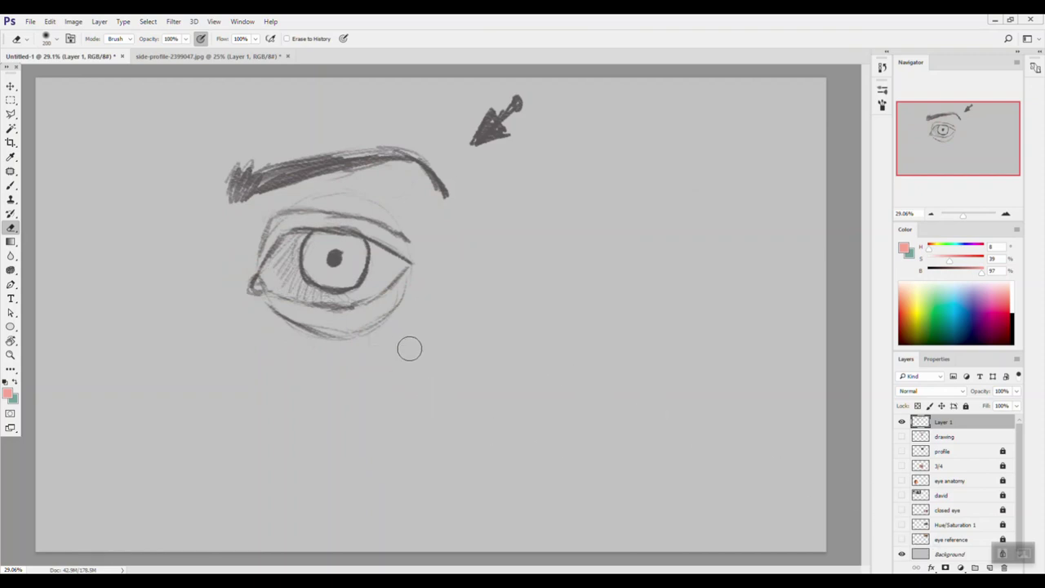
key("ctrl+alt+z")
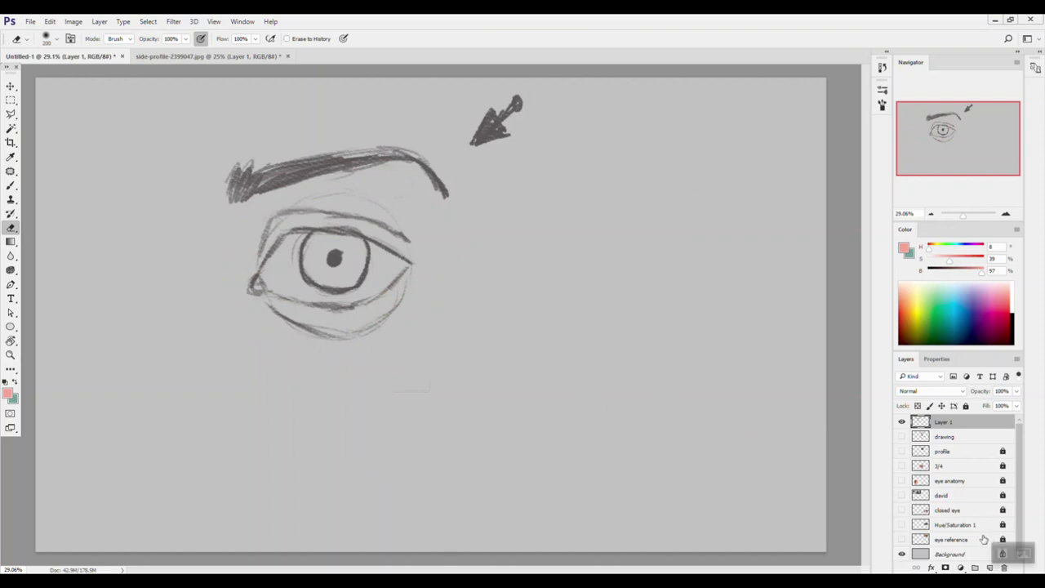
- Add a new layer above the sketch and paint pink skin tone around the eye, from the eyebrow to below the lower lid
left_click(99, 21)
mouse_move(109, 35)
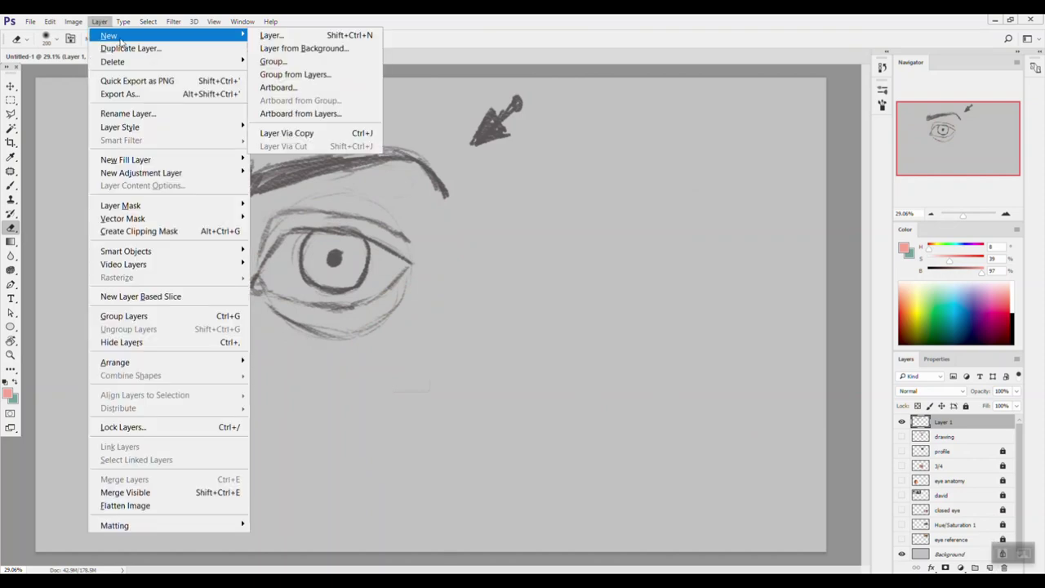
left_click(338, 37)
left_click(618, 147)
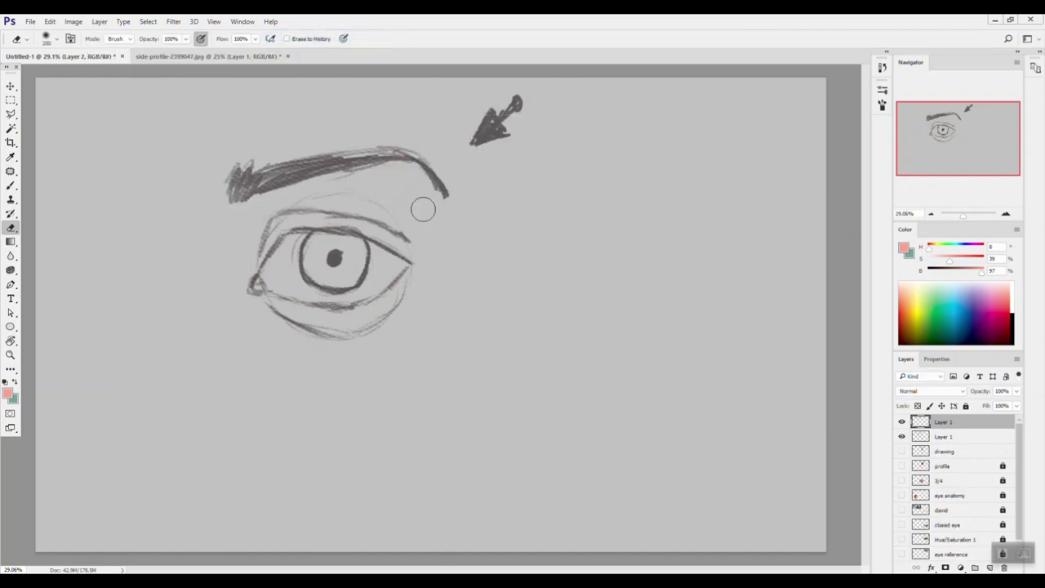
key("b")
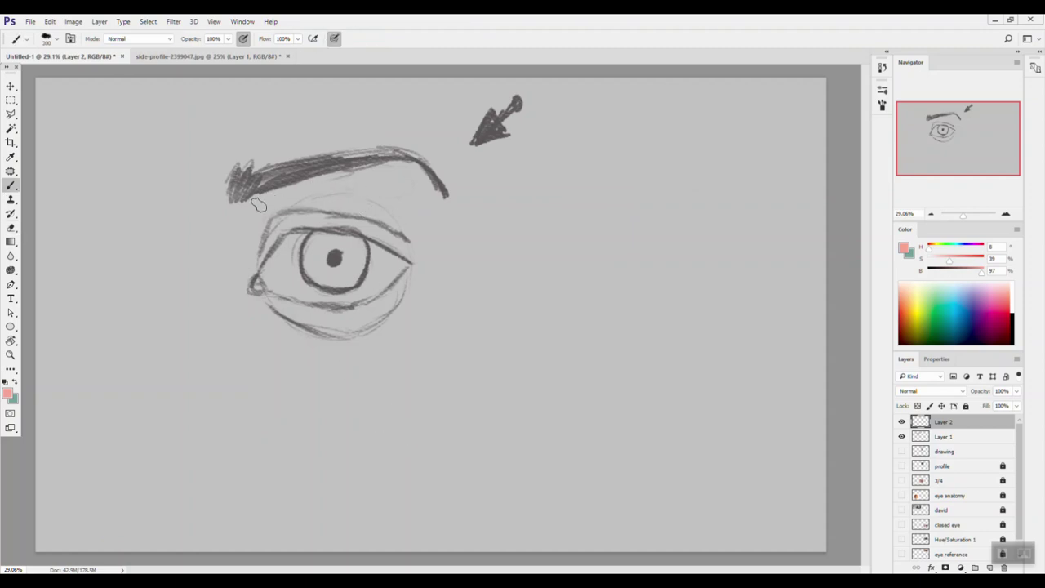
mouse_move(242, 223)
left_mouse_down()
mouse_move(253, 217)
mouse_move(267, 236)
mouse_move(343, 216)
mouse_move(418, 231)
mouse_move(379, 189)
mouse_move(305, 208)
mouse_move(284, 197)
mouse_move(420, 167)
mouse_move(445, 195)
mouse_move(439, 241)
left_mouse_up()
mouse_move(237, 300)
left_mouse_down()
mouse_move(271, 321)
mouse_move(288, 308)
mouse_move(328, 326)
mouse_move(300, 317)
mouse_move(369, 306)
mouse_move(420, 266)
mouse_move(378, 337)
mouse_move(279, 334)
mouse_move(283, 345)
mouse_move(382, 308)
left_mouse_up()
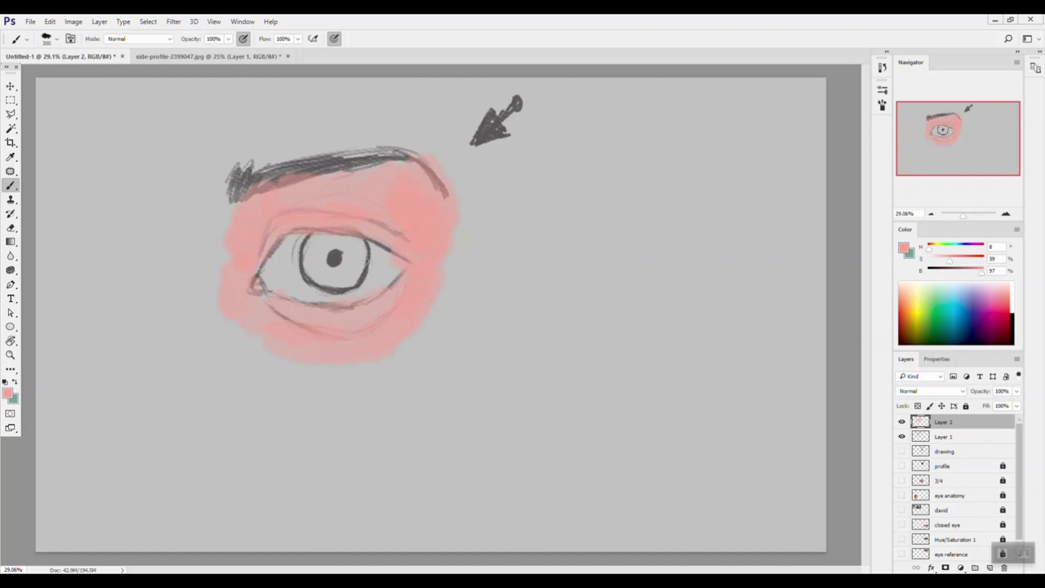
key("e")
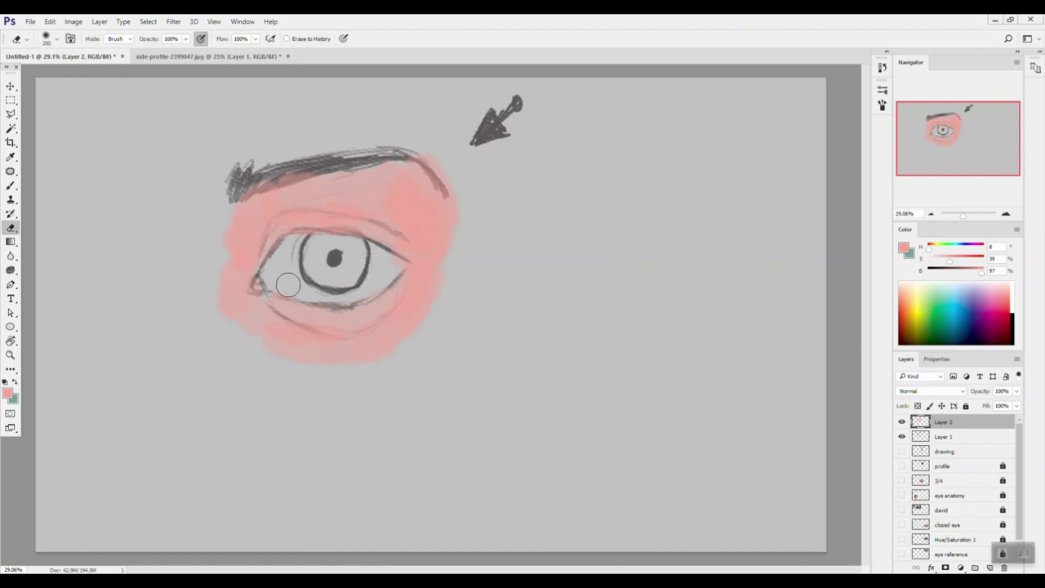
key("c")
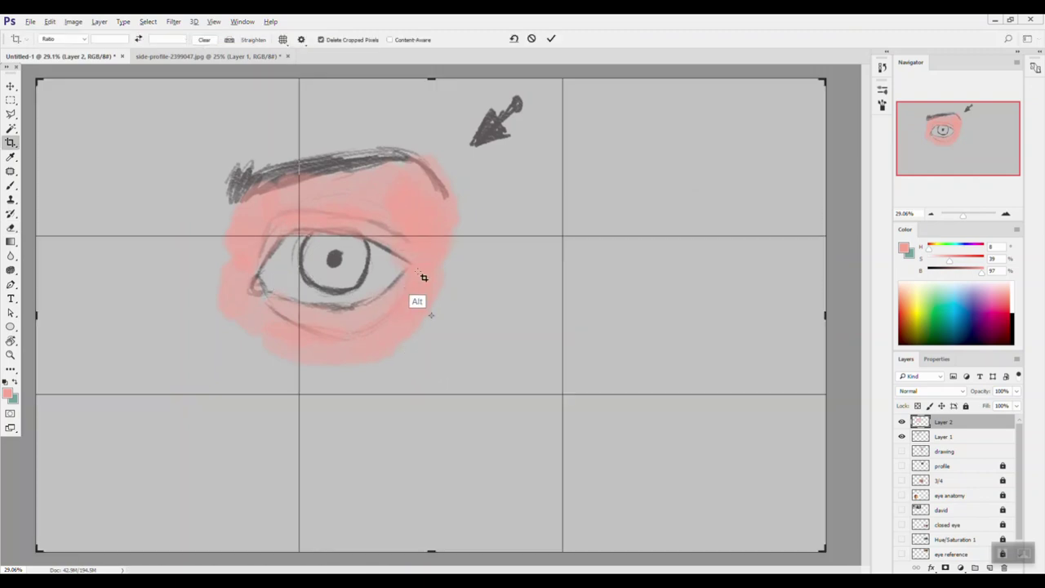
key("Escape")
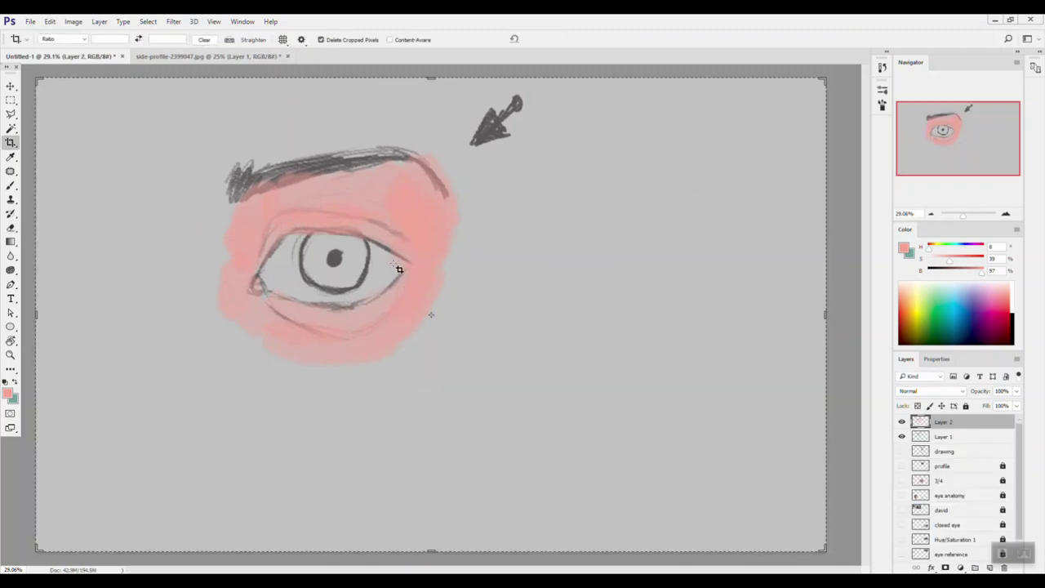
key("e")
key("b")
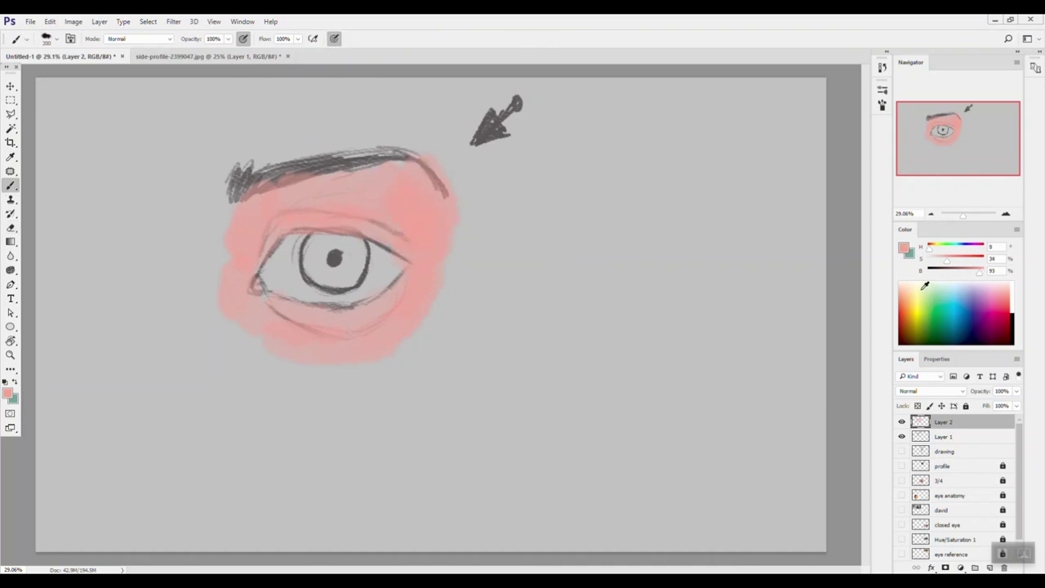
- Choose a pale pink with H 1, S 17 and B 98, and paint the white of the eye and the tear duct
left_click(1004, 282)
left_click_drag(1003, 282, 1006, 284)
left_click_drag(290, 245, 275, 257)
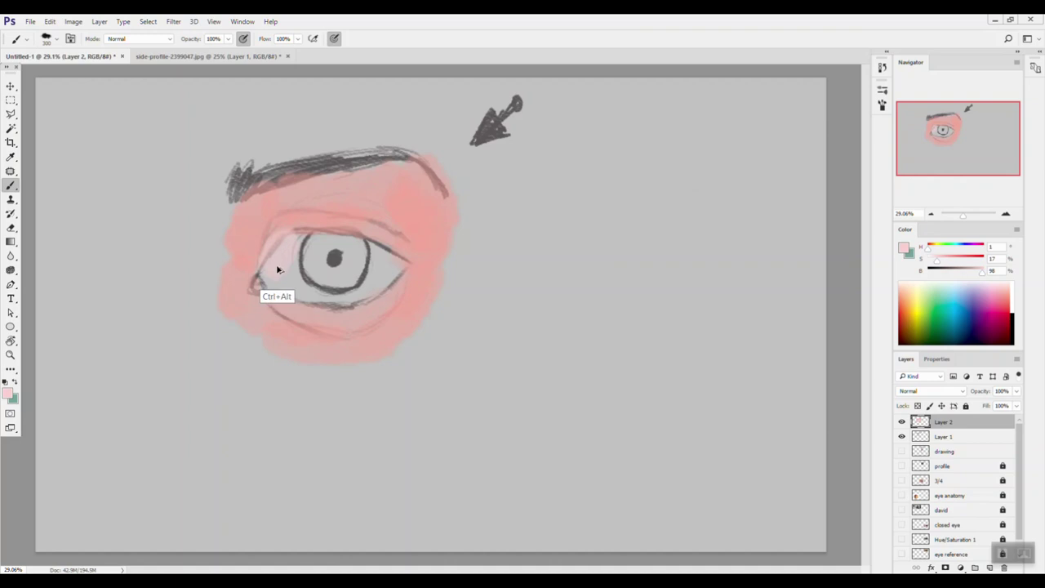
key("ctrl+z")
mouse_move(281, 268)
left_mouse_down()
mouse_move(300, 287)
mouse_move(289, 272)
mouse_move(310, 294)
mouse_move(354, 296)
mouse_move(375, 264)
mouse_move(370, 293)
mouse_move(385, 255)
mouse_move(382, 282)
left_mouse_up()
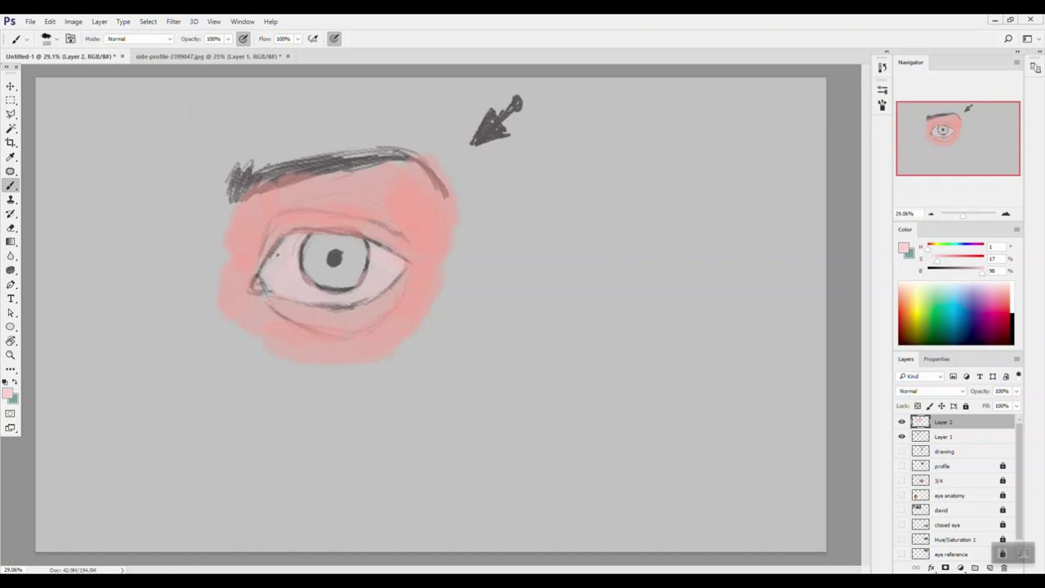
left_click_drag(385, 249, 373, 248)
left_click_drag(259, 289, 276, 287)
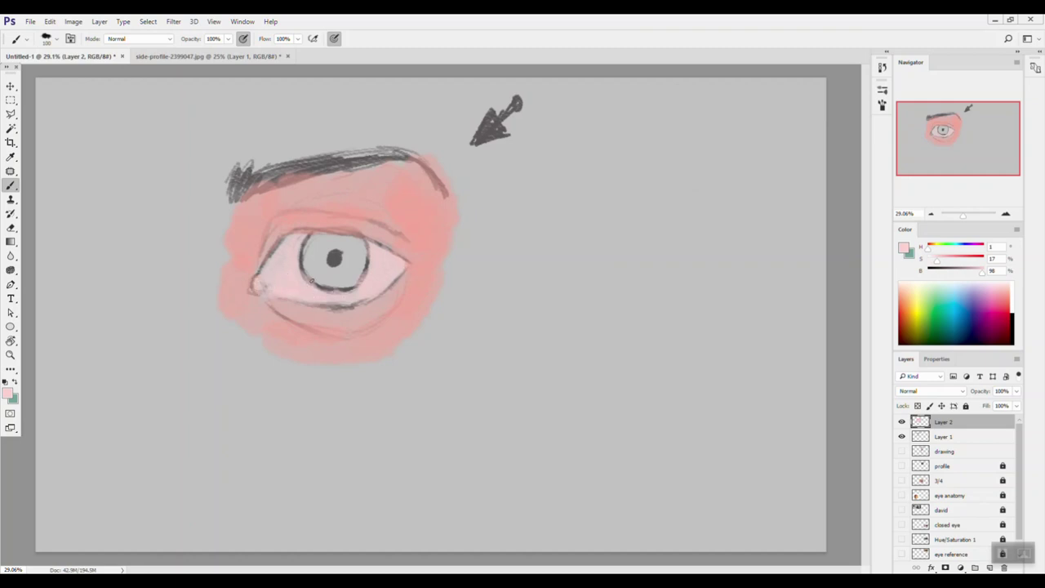
- Choose a light green with H 114, S 27 and B 82, and paint the inner part of the iris
left_click(289, 217, "alt")
left_click(939, 292)
mouse_move(938, 292)
left_mouse_down()
mouse_move(947, 290)
mouse_move(937, 293)
left_mouse_up()
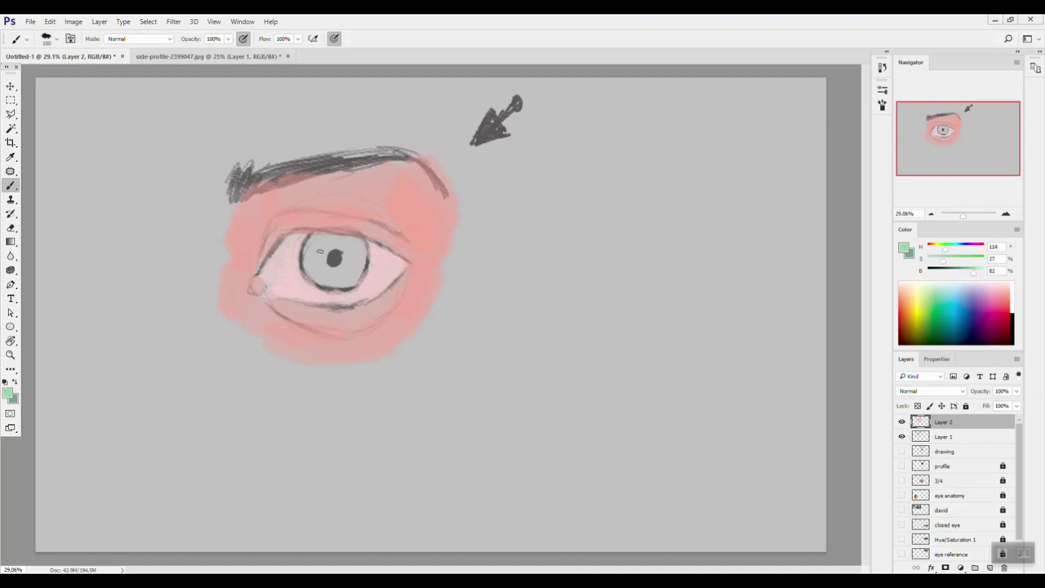
left_click_drag(309, 242, 316, 258)
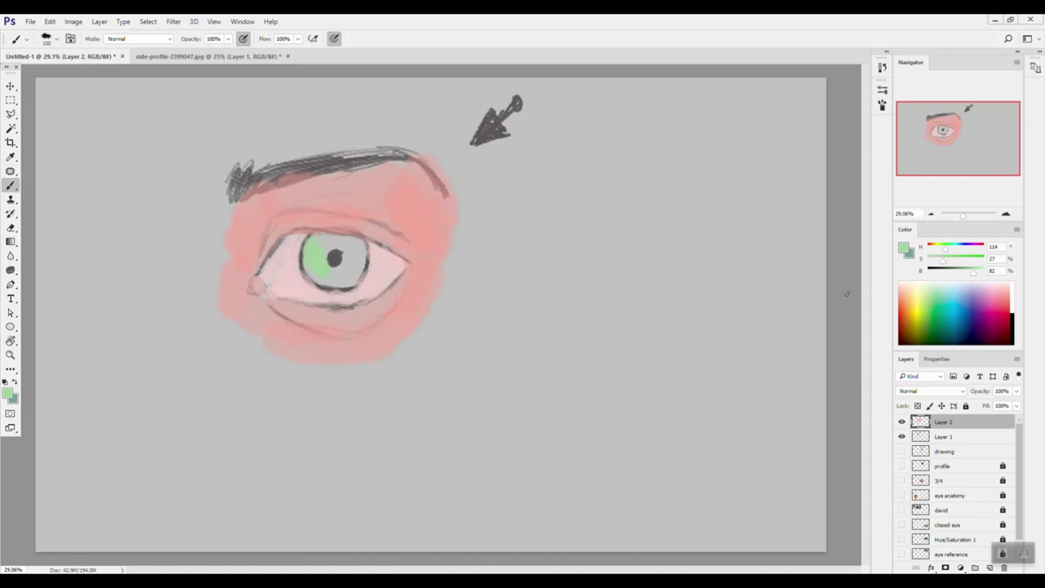
- Choose a muted green with H 123, S 32 and B 67, and fill the whole iris around the pupil
left_click(941, 307)
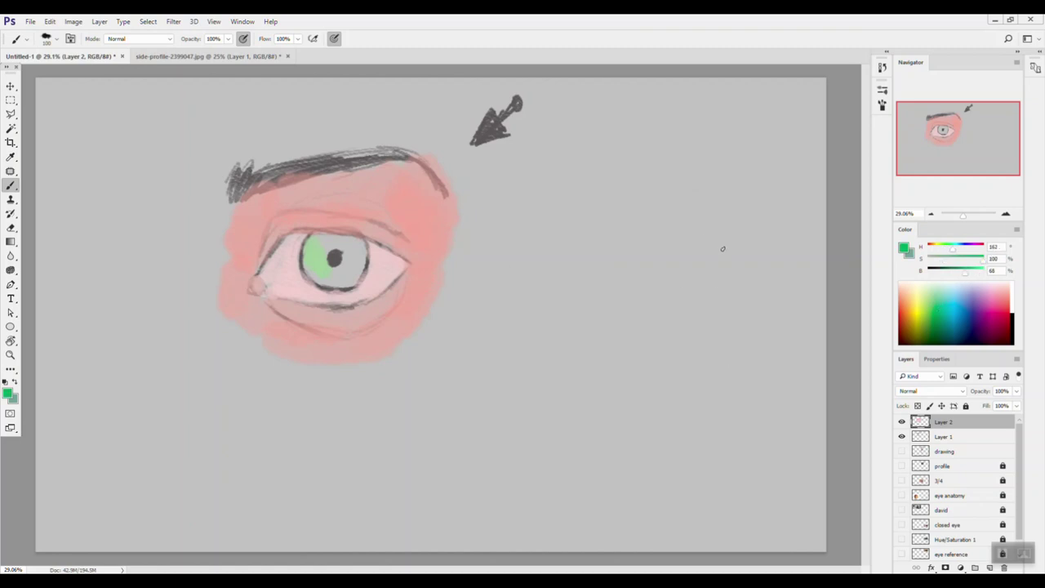
key("n")
left_click(562, 193)
left_click_drag(689, 245, 689, 257)
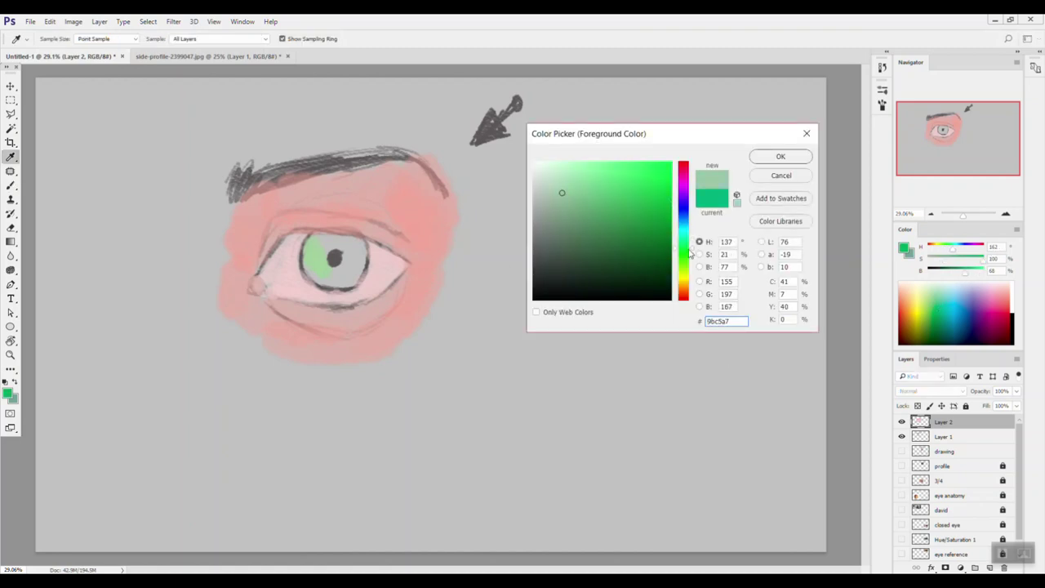
mouse_move(578, 196)
left_mouse_down()
mouse_move(562, 183)
mouse_move(577, 207)
left_mouse_up()
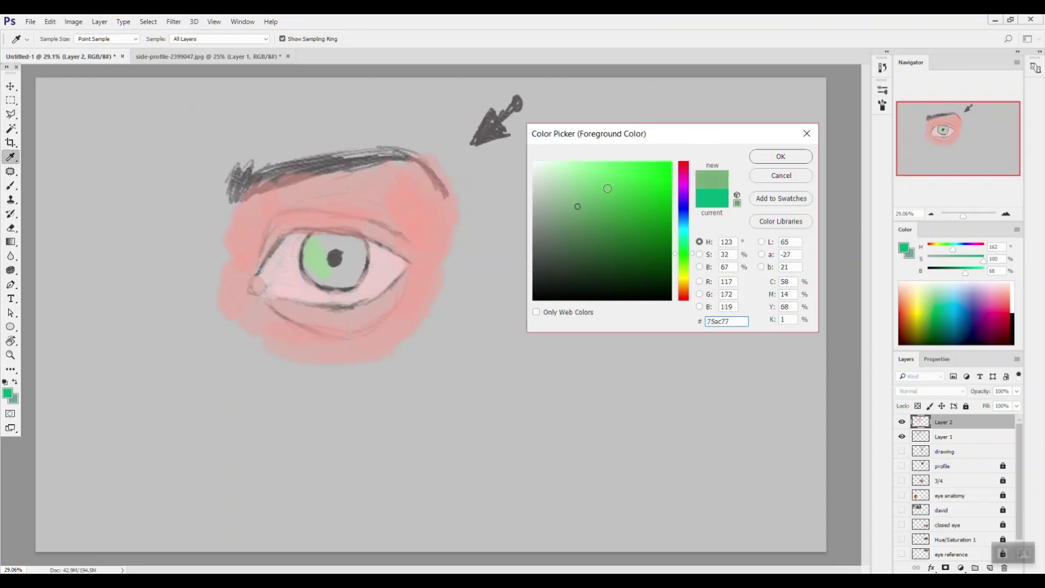
left_click(759, 158)
key("b")
mouse_move(310, 254)
left_mouse_down()
mouse_move(332, 280)
mouse_move(324, 270)
mouse_move(343, 278)
mouse_move(351, 267)
mouse_move(340, 286)
mouse_move(354, 277)
mouse_move(351, 242)
mouse_move(360, 261)
mouse_move(362, 249)
mouse_move(325, 236)
left_mouse_up()
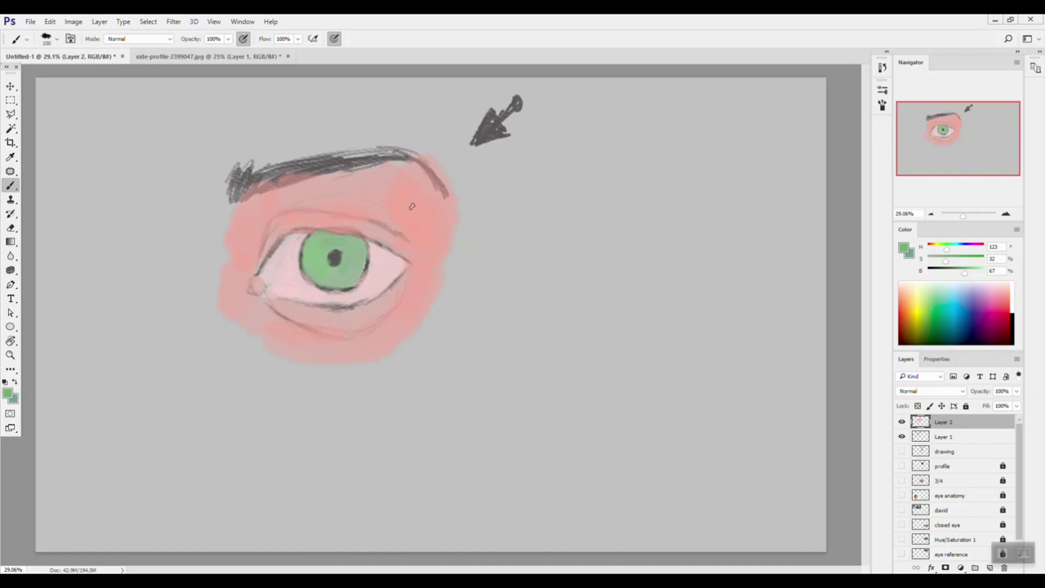
- Choose a greyish pink with H 2, S 15 and B 77, and lightly shade the white of the eye
left_click(354, 260, "alt")
left_click(381, 296, "alt")
key("n")
left_click_drag(551, 178, 554, 192)
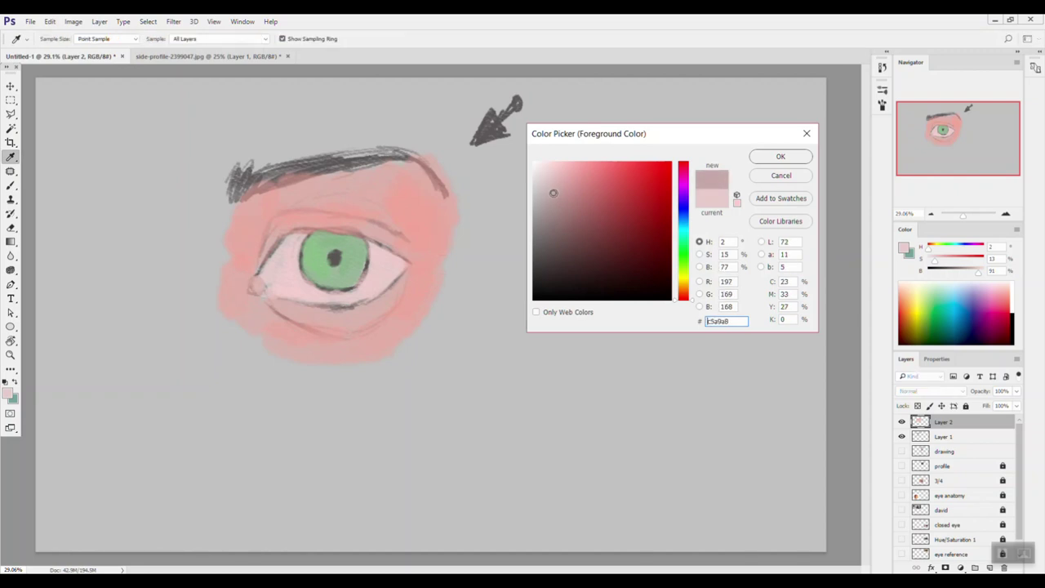
left_click(781, 156)
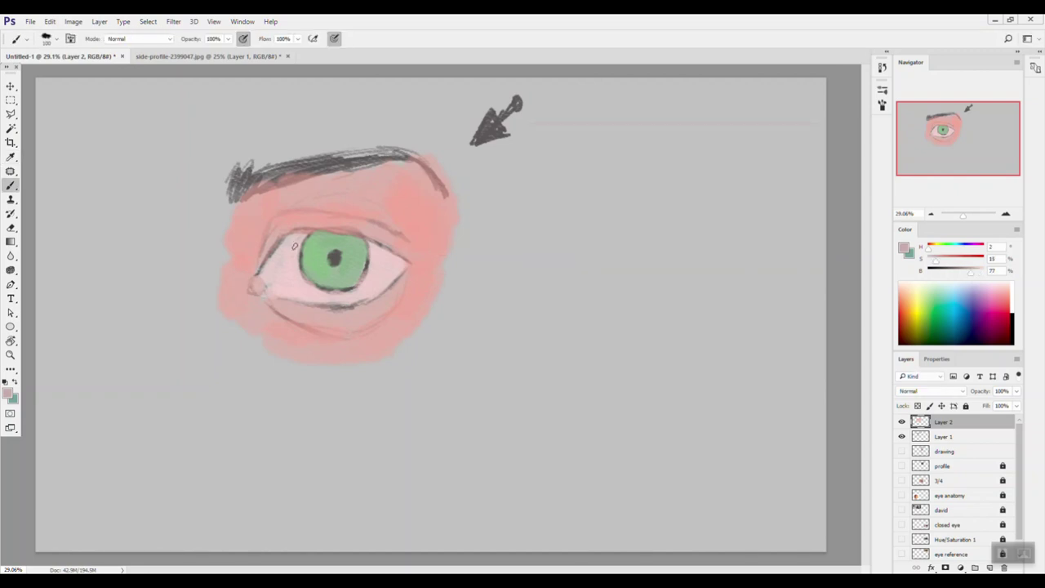
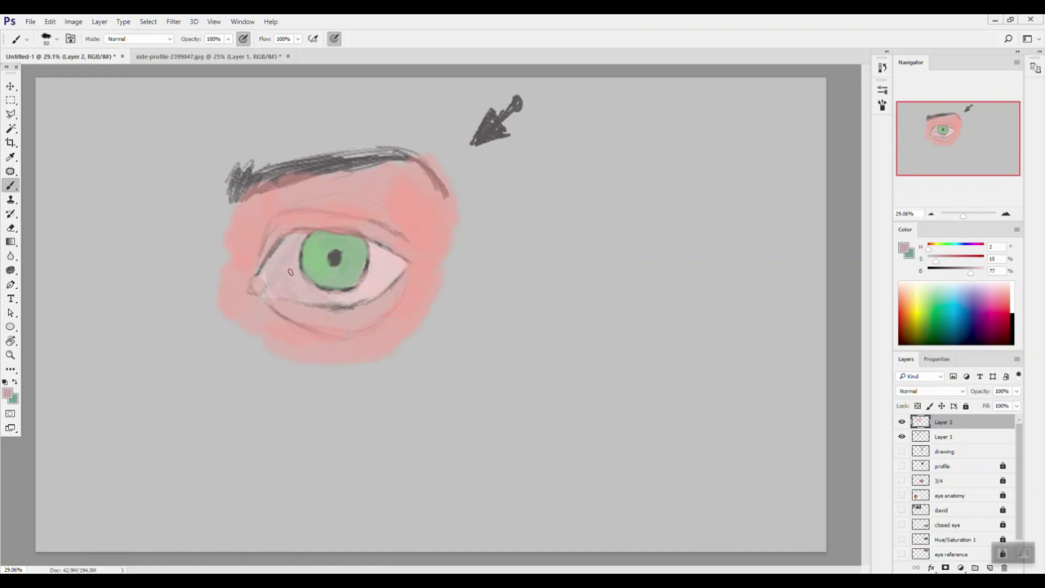
- Choose a darker greyish pink with H 0, S 16 and B 71, and shade the eye white beside and below the iris
left_click(290, 277, "alt")
key("n")
left_click(554, 202)
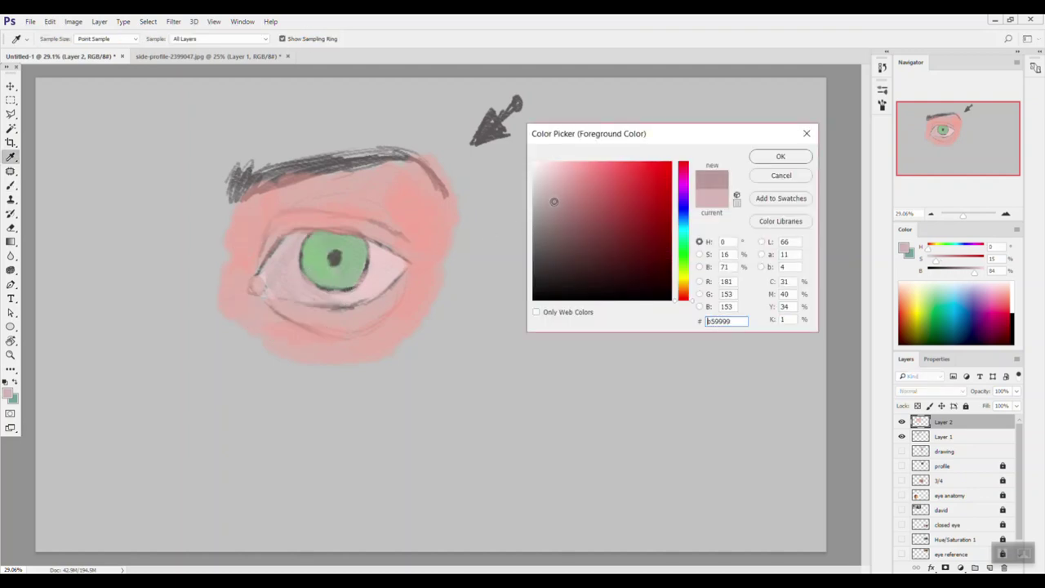
left_click(780, 158)
mouse_move(296, 239)
left_mouse_down()
mouse_move(292, 264)
mouse_move(308, 290)
mouse_move(343, 304)
left_mouse_up()
mouse_move(288, 275)
left_mouse_down()
mouse_move(273, 274)
mouse_move(309, 298)
left_mouse_up()
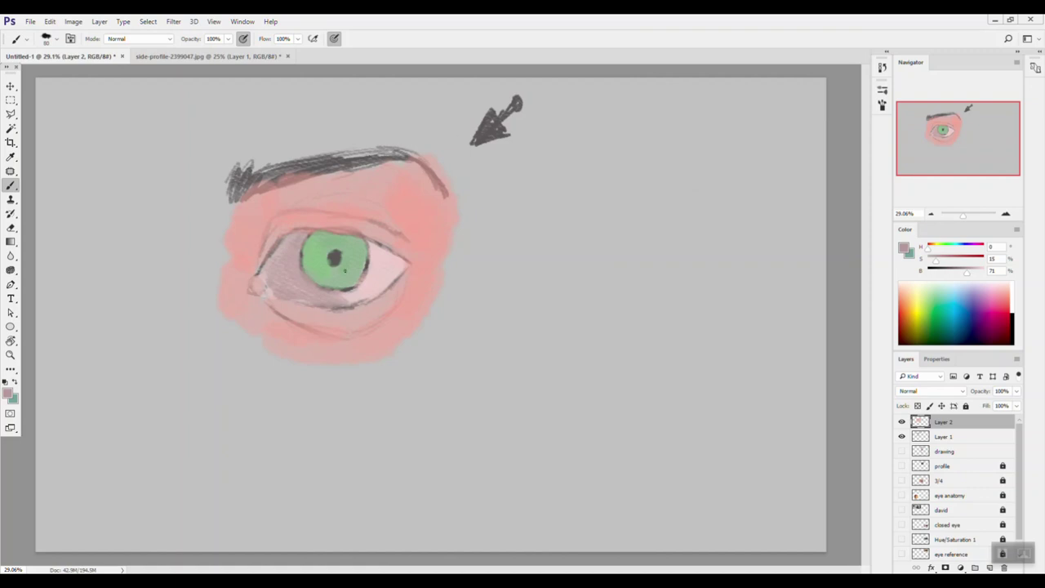
- Choose a dark greyish pink with H 2, S 16 and B 56, and deepen the eye white's shadow near the tear duct
left_click(294, 318, "alt")
key("n")
left_click(555, 221)
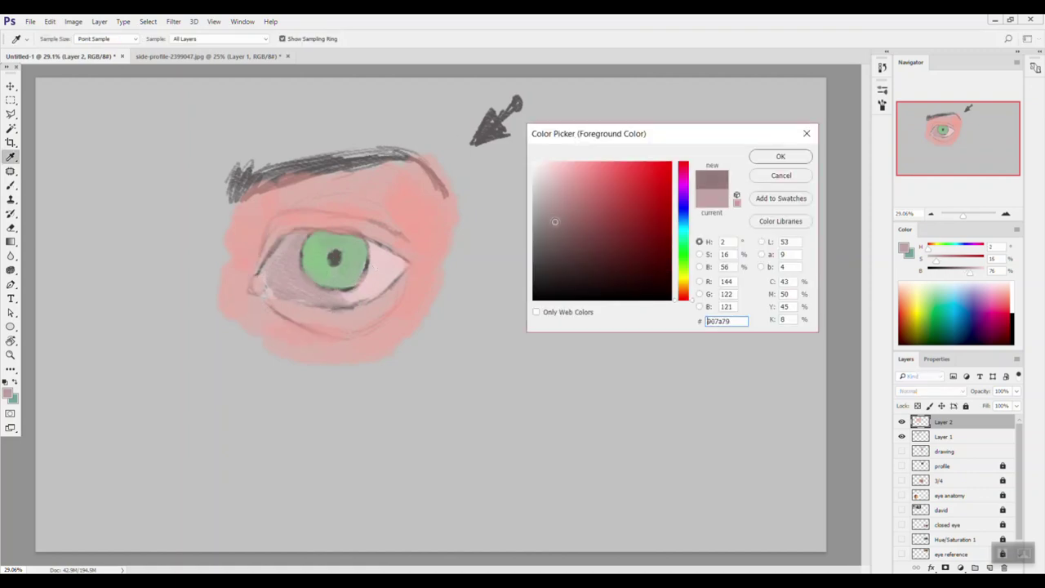
left_click(769, 158)
key("Return")
left_click_drag(262, 276, 271, 292)
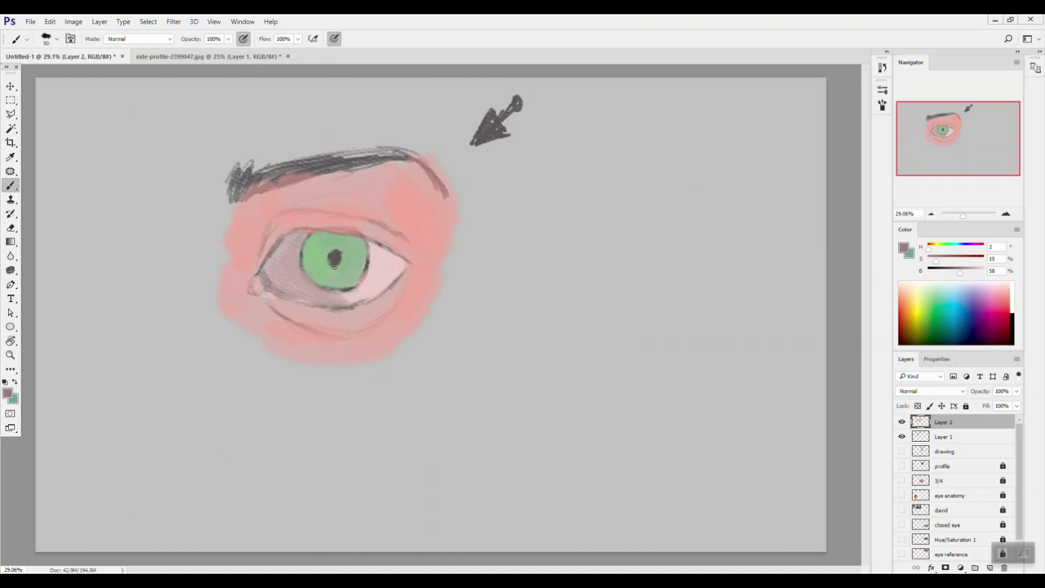
- Choose a very pale green with H 122, S 8 and B 91, and paint a round highlight on the iris's upper outer side
left_click(358, 259, "alt")
key("n")
left_click_drag(560, 202, 544, 174)
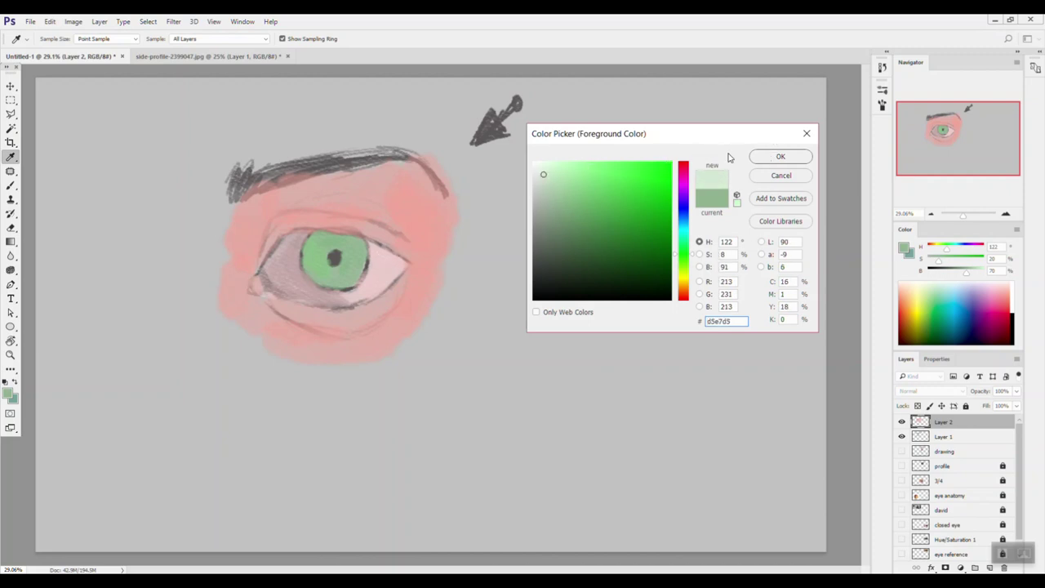
left_click(779, 156)
key("b")
left_click_drag(354, 251, 351, 248)
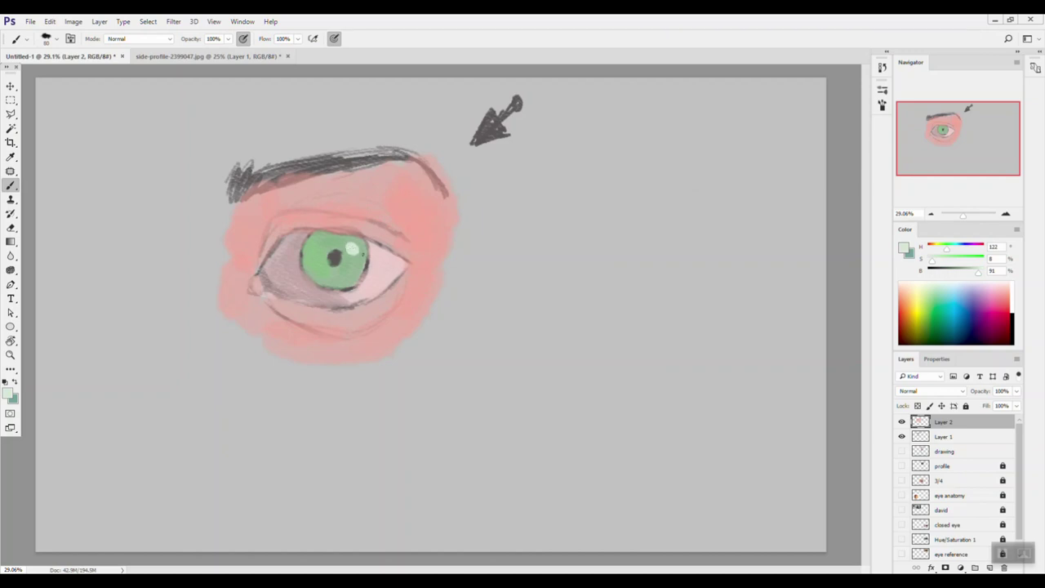
left_click(319, 264, "alt")
key("i")
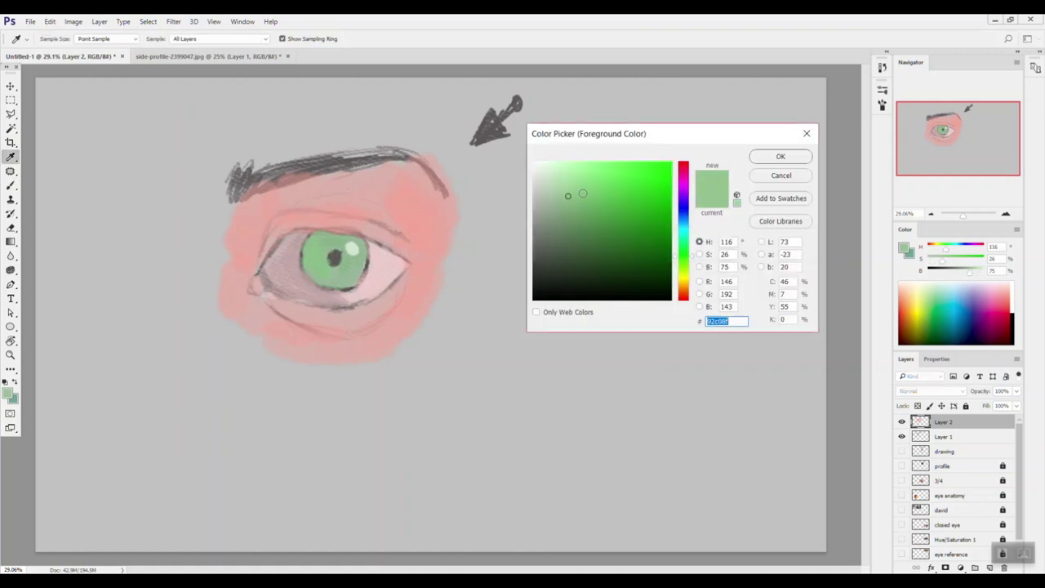
left_click(693, 263)
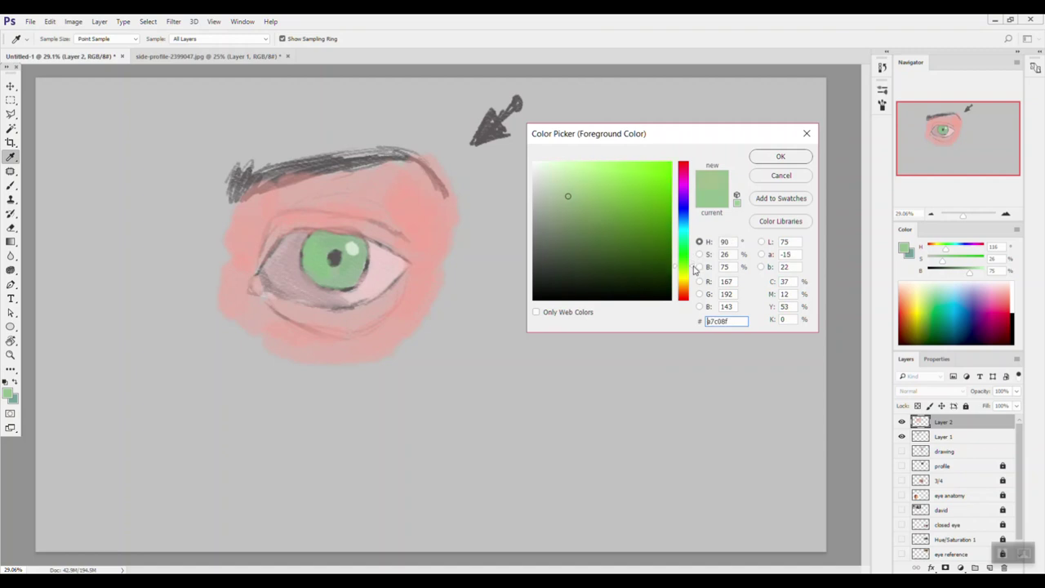
left_click(577, 200)
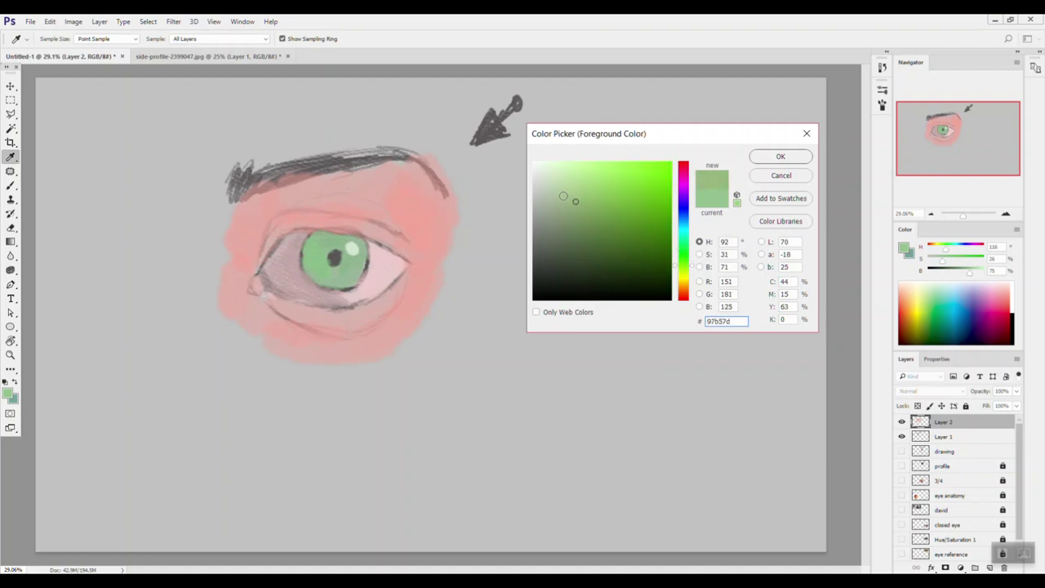
left_click_drag(572, 193, 575, 180)
left_click(770, 157)
left_click(308, 263)
key("b")
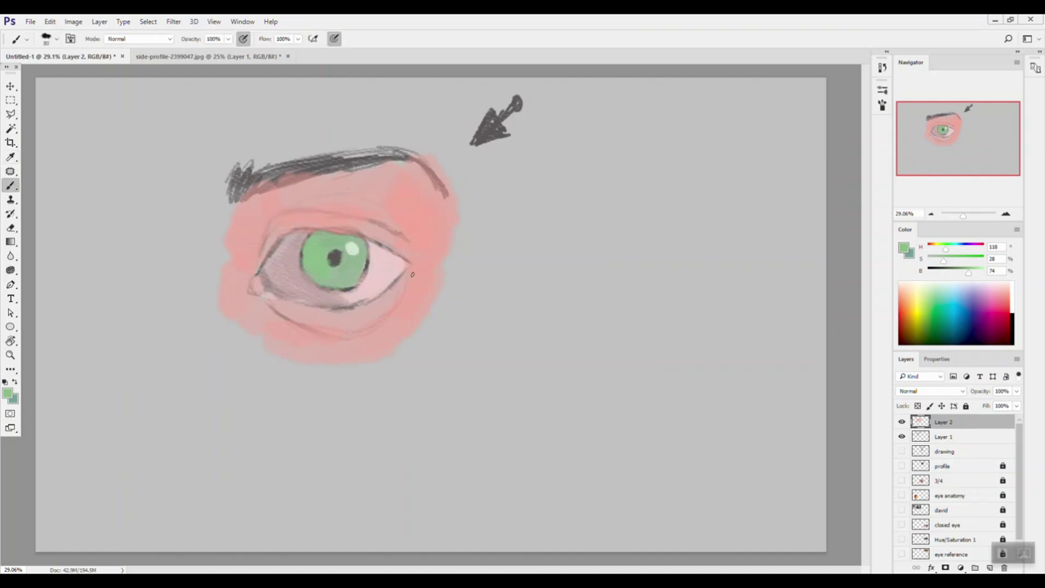
- Choose a light yellowish green with H 85, S 24 and B 85, and lighten the iris's lower inner area opposite the highlight
key("n")
left_click_drag(693, 256, 693, 266)
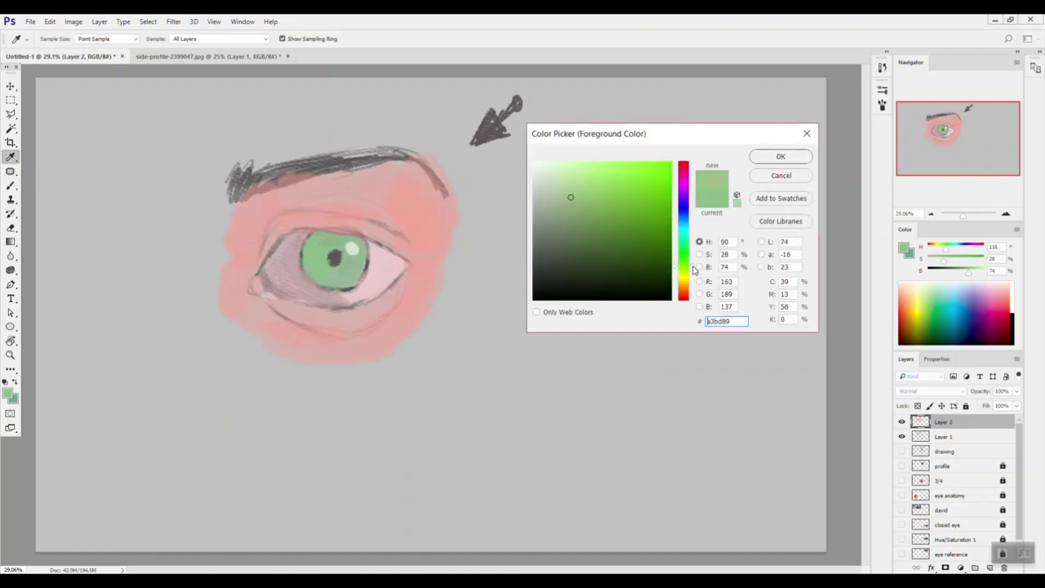
left_click_drag(572, 204, 566, 182)
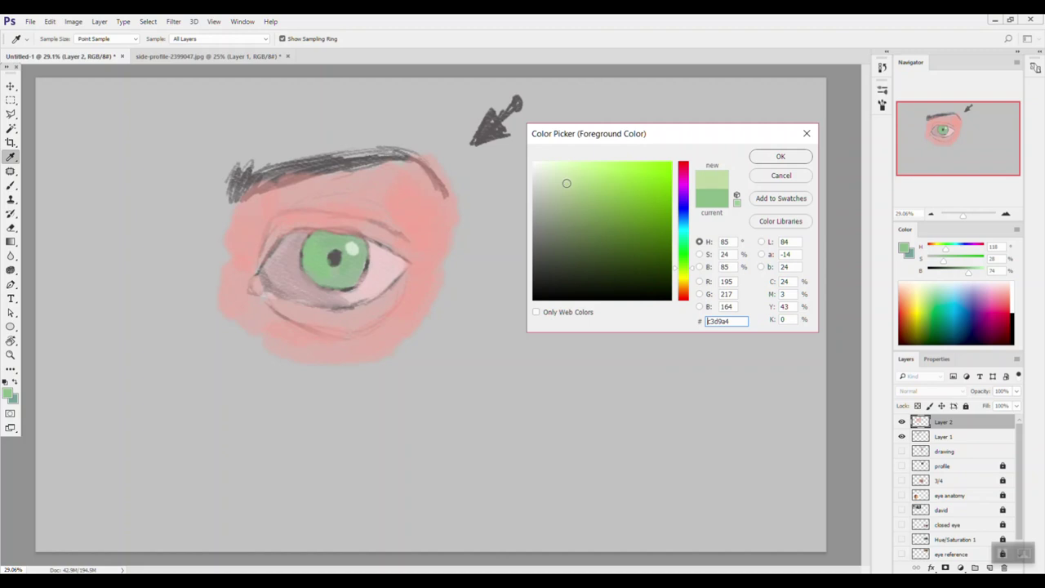
left_click(781, 156)
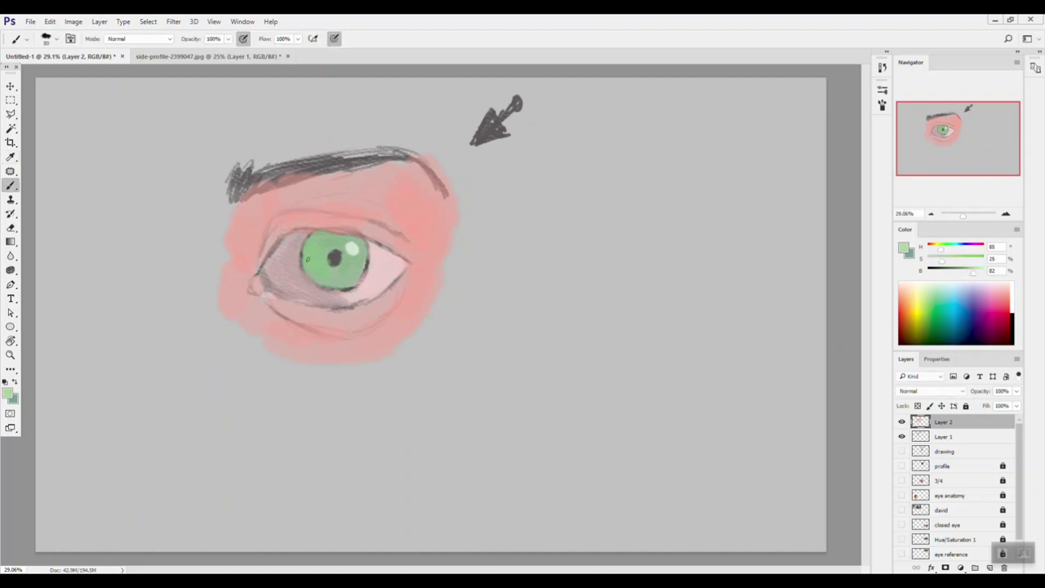
left_click_drag(310, 268, 341, 283)
left_click_drag(315, 257, 319, 267)
- Choose a dark bluish green with H 147, S 34 and B 56, and shade the iris's upper edge and outer side
left_click(356, 291, "alt")
key("i")
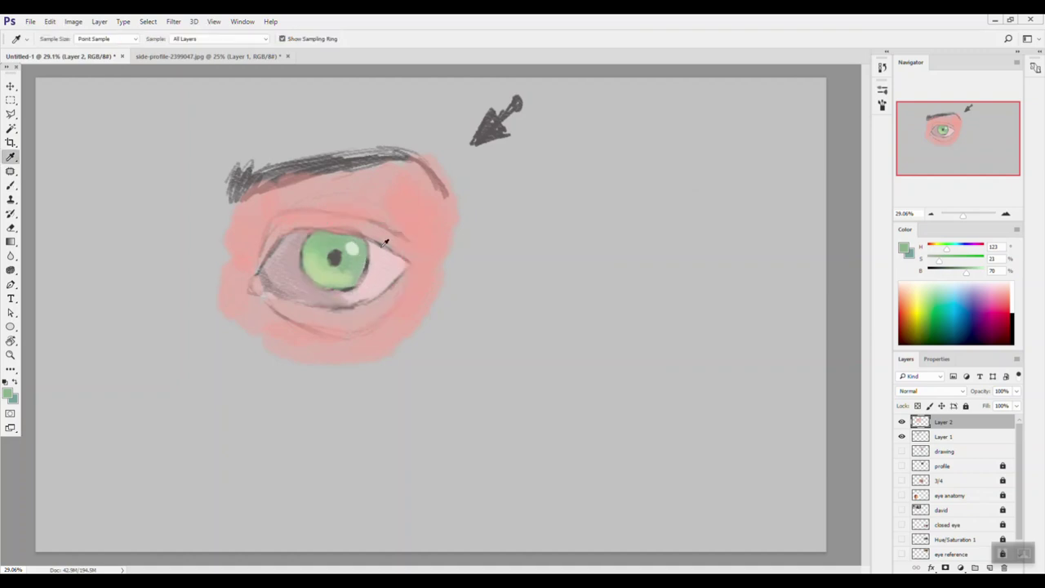
left_click(352, 285, "alt")
key("n")
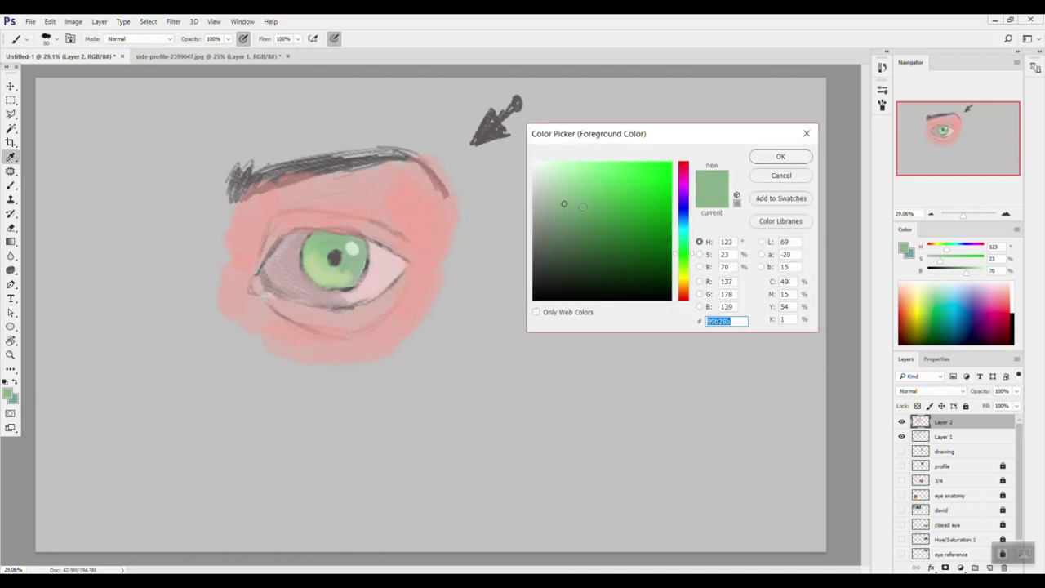
left_click_drag(569, 209, 571, 218)
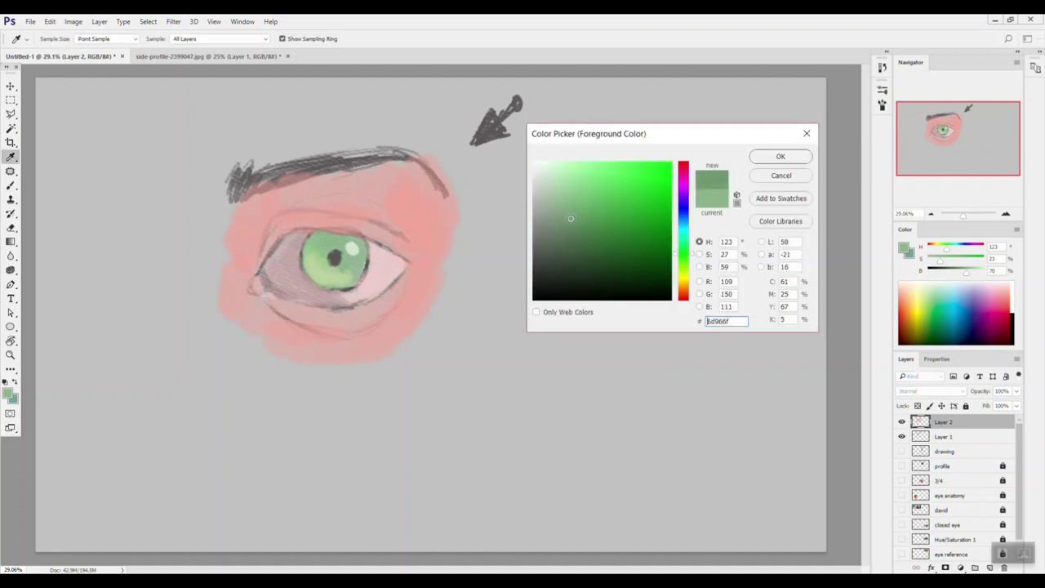
left_click_drag(694, 254, 693, 245)
left_click(580, 222)
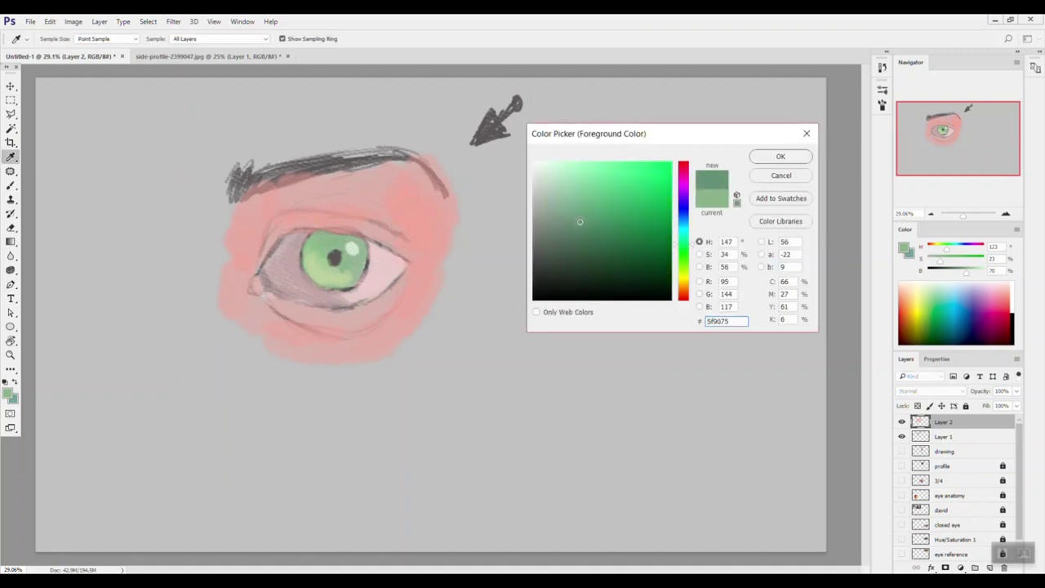
left_click(781, 156)
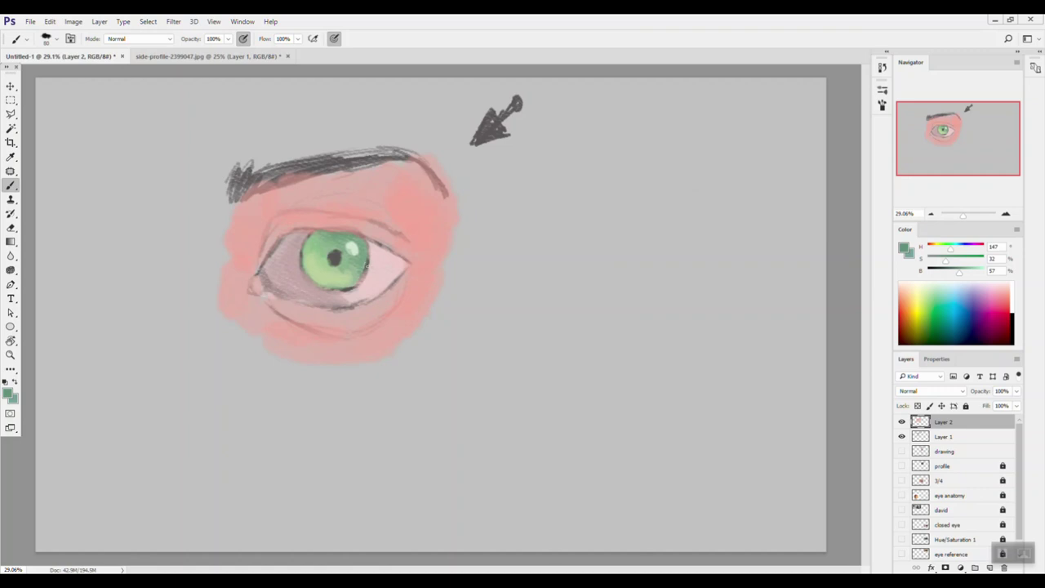
- Try to draw a grey outline along the iris's upper inner edge
left_click(368, 293, "alt")
left_click_drag(312, 229, 304, 240)
key("ctrl+alt+z")
key("ctrl+alt+z")
- Choose a very dark green with H 116, S 26 and B 20, and outline the iris's rim with a smaller brush
key("n")
left_click_drag(560, 250, 549, 268)
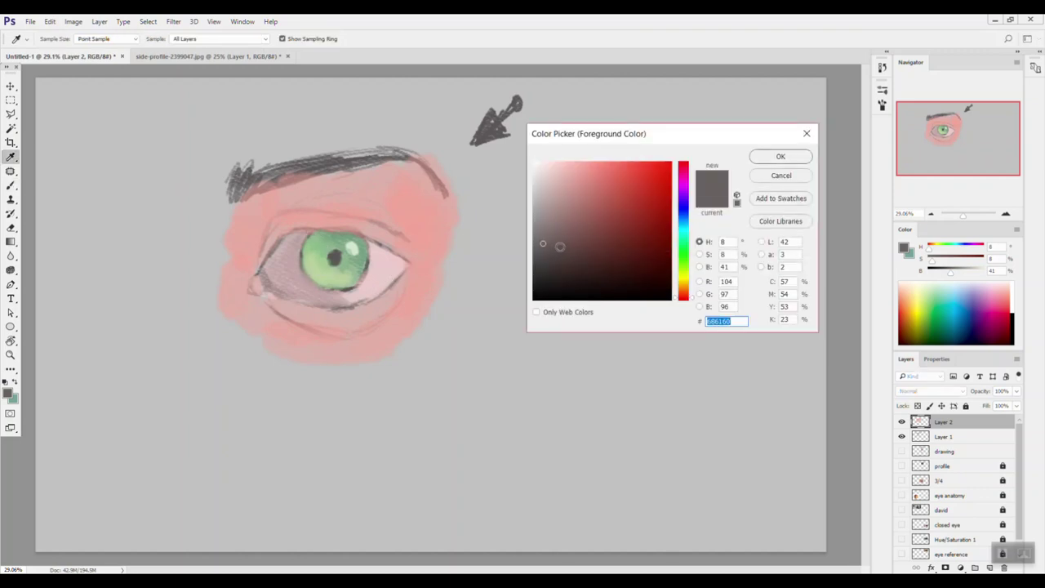
left_click(756, 160)
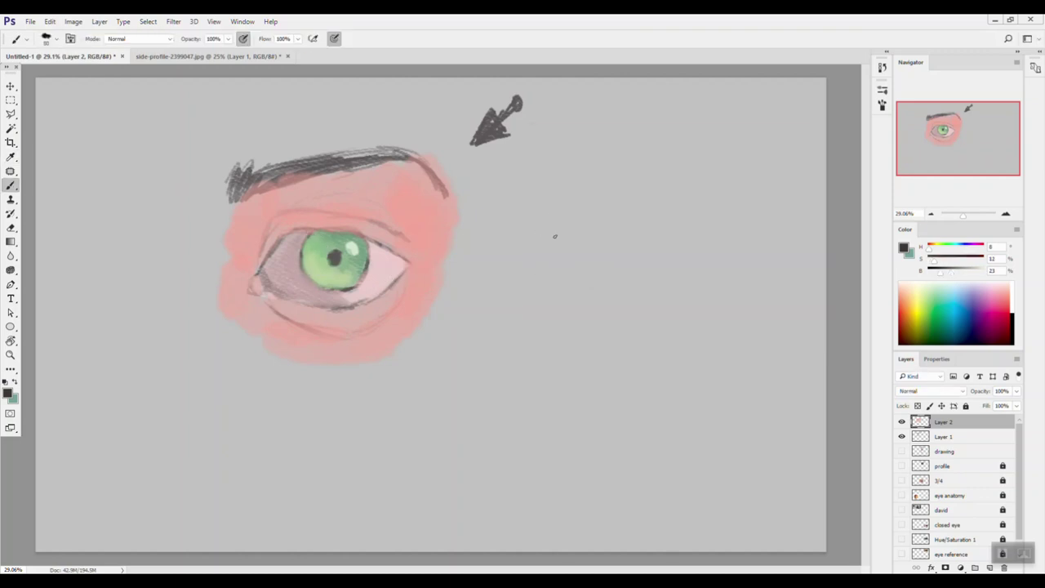
key("n")
left_click(683, 255)
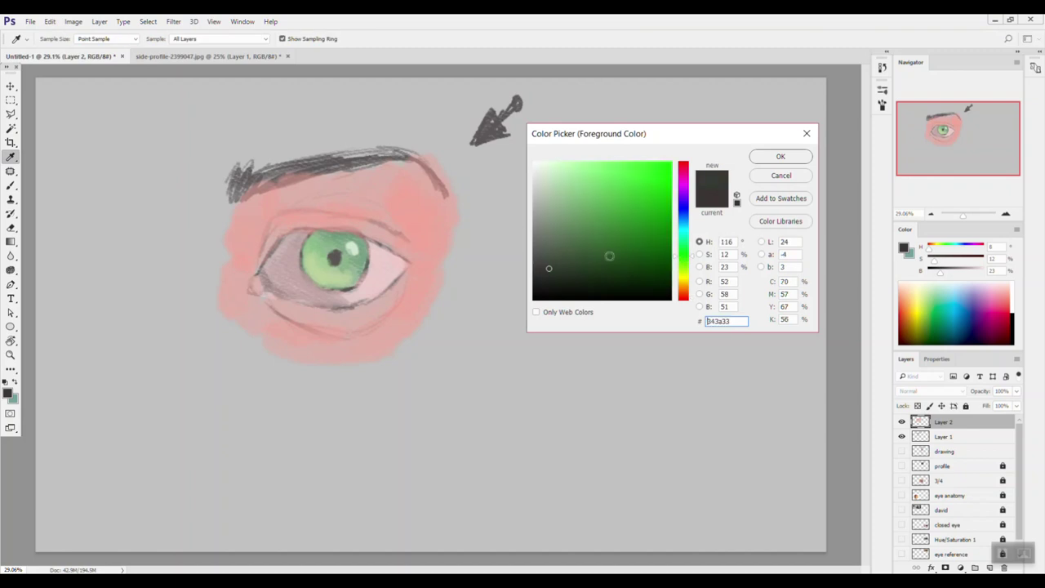
left_click(557, 252)
left_click(570, 273)
left_click(770, 156)
left_click(771, 156)
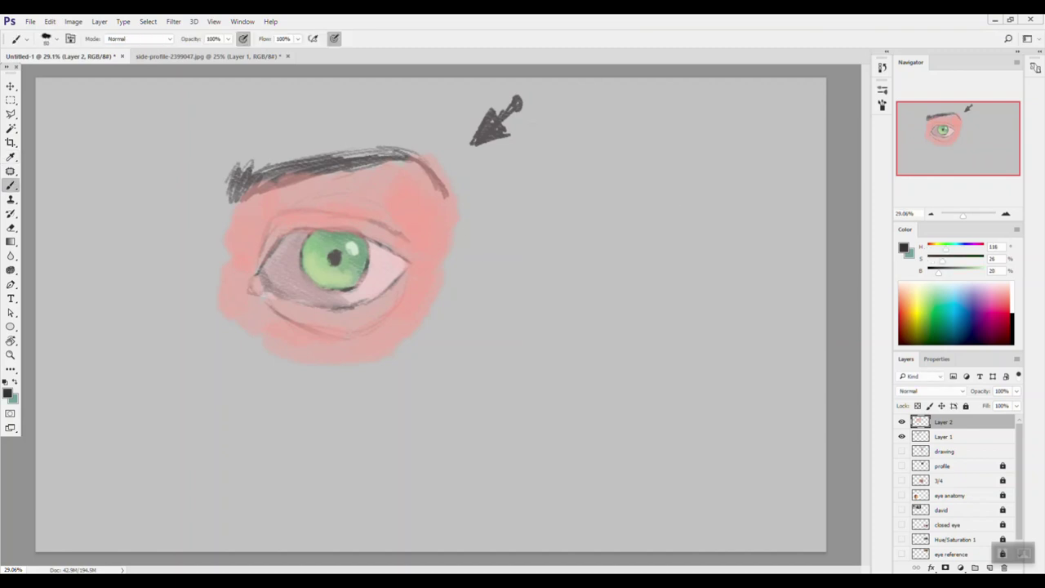
mouse_move(303, 250)
left_mouse_down()
mouse_move(310, 237)
mouse_move(299, 255)
mouse_move(307, 279)
mouse_move(359, 287)
mouse_move(347, 291)
left_mouse_up()
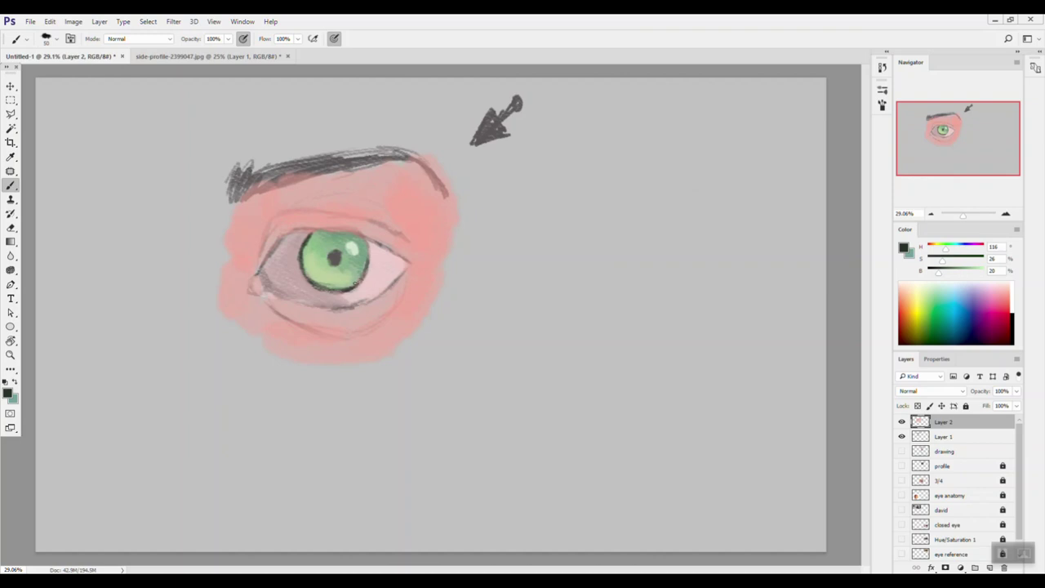
left_click_drag(369, 243, 366, 258)
- Sample light green from the iris and touch up its lower inner shading
left_click(322, 271, "alt")
left_click(299, 265, "alt")
left_click(315, 266, "alt")
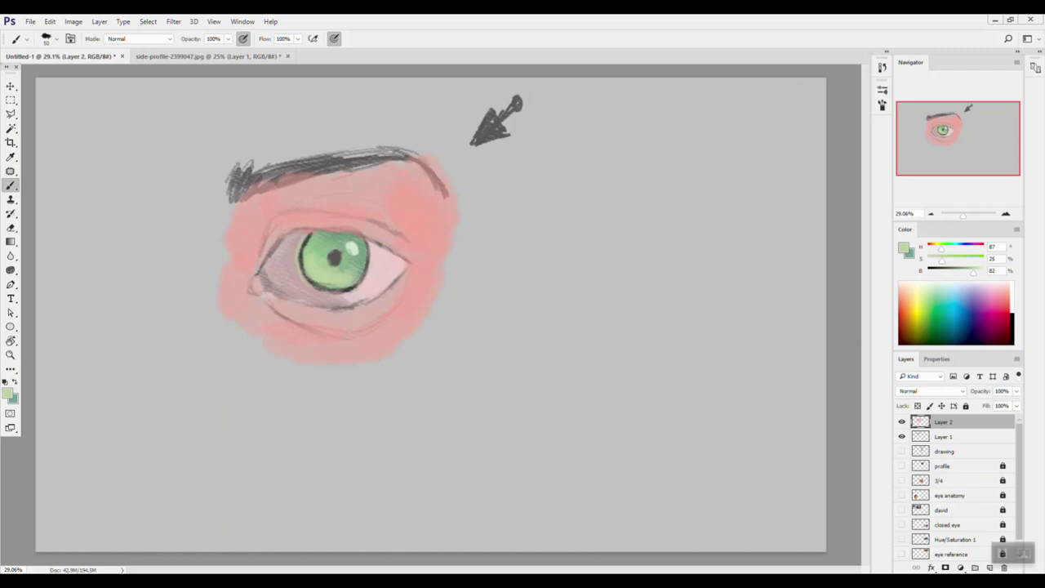
- Choose a muted reddish brown with S 25 and B 60, and paint the upper eyelid crease from its inner end
left_click(286, 284, "alt")
left_click(405, 239, "alt")
key("n")
left_click_drag(577, 218, 569, 216)
left_click(780, 156)
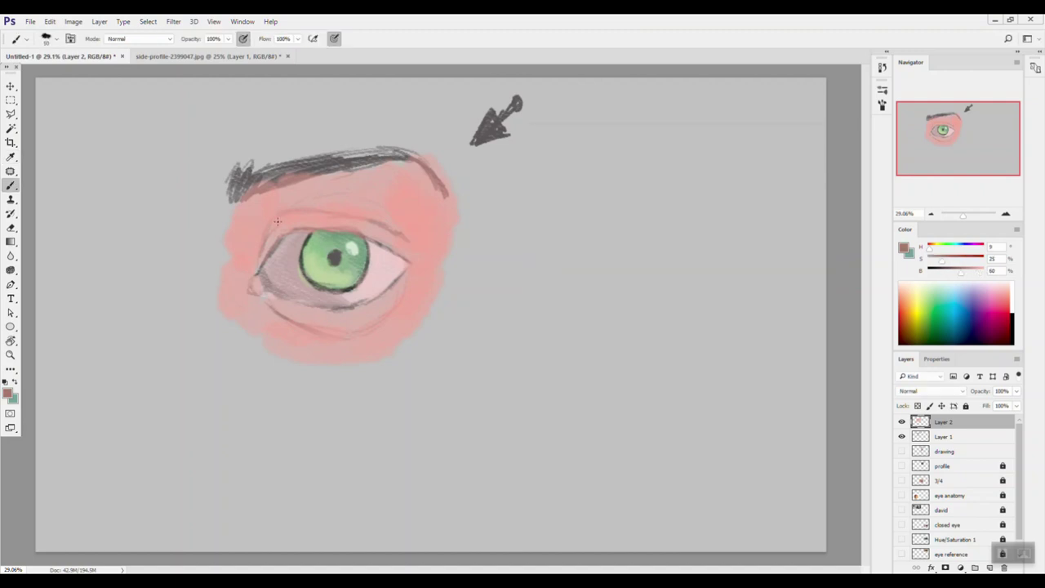
left_click_drag(271, 221, 272, 222)
- Choose a near-black brown with H 0, S 12 and B 22, and darken the upper eyelid crease and upper lash line
left_click(334, 156, "alt")
key("n")
left_click(550, 266)
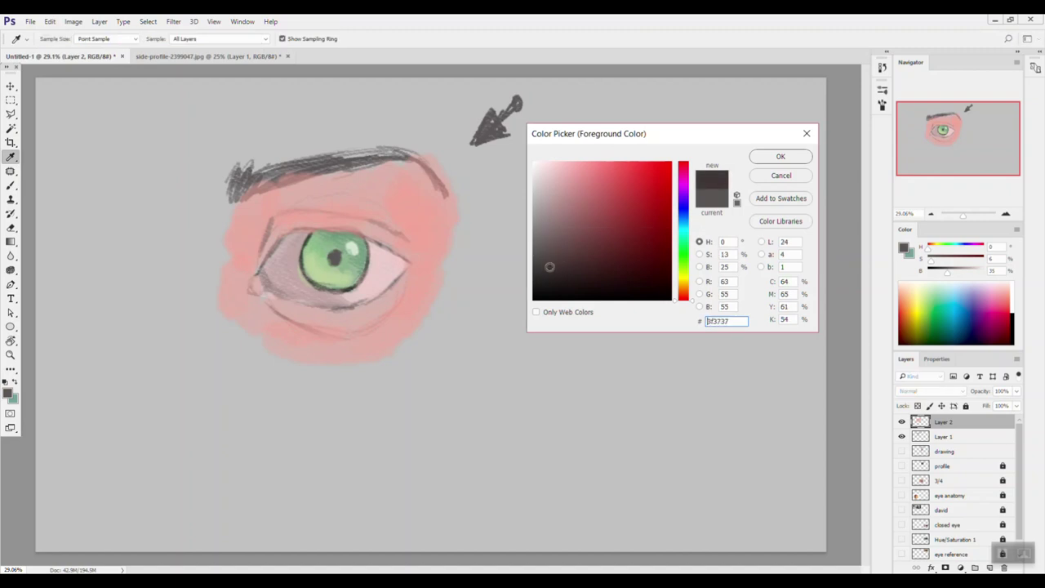
left_click(780, 156)
mouse_move(270, 222)
left_mouse_down()
mouse_move(264, 241)
mouse_move(288, 214)
mouse_move(327, 207)
mouse_move(314, 212)
mouse_move(356, 213)
mouse_move(345, 211)
mouse_move(415, 243)
left_mouse_up()
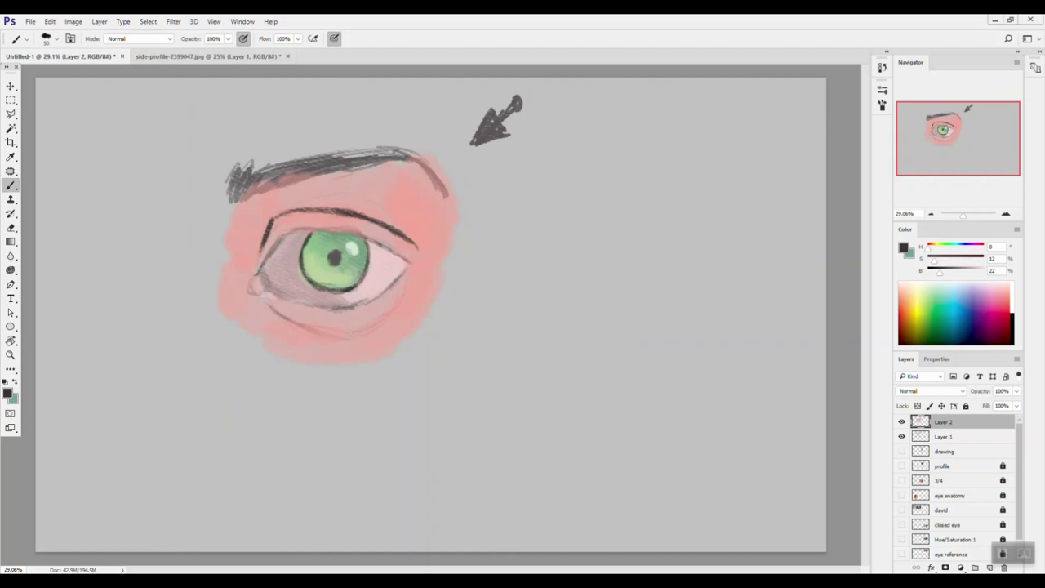
left_click_drag(302, 209, 325, 208)
mouse_move(282, 238)
left_mouse_down()
mouse_move(266, 263)
mouse_move(293, 233)
mouse_move(320, 227)
mouse_move(351, 229)
mouse_move(404, 259)
left_mouse_up()
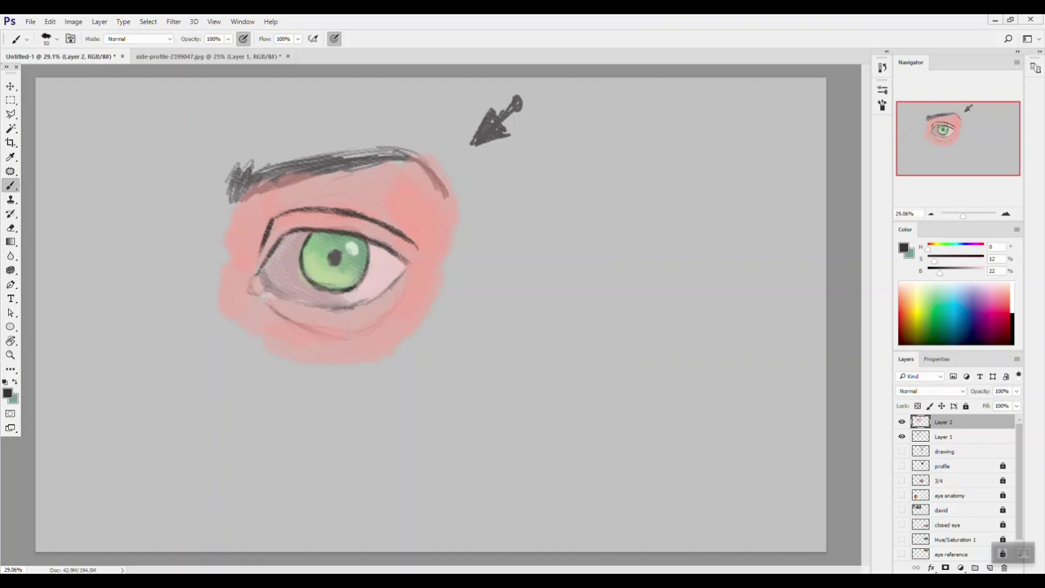
- Choose a reddish brown with H 8, S 36 and B 66, and hatch shading at the inner eye socket and above the eyelid crease
left_click(426, 207, "alt")
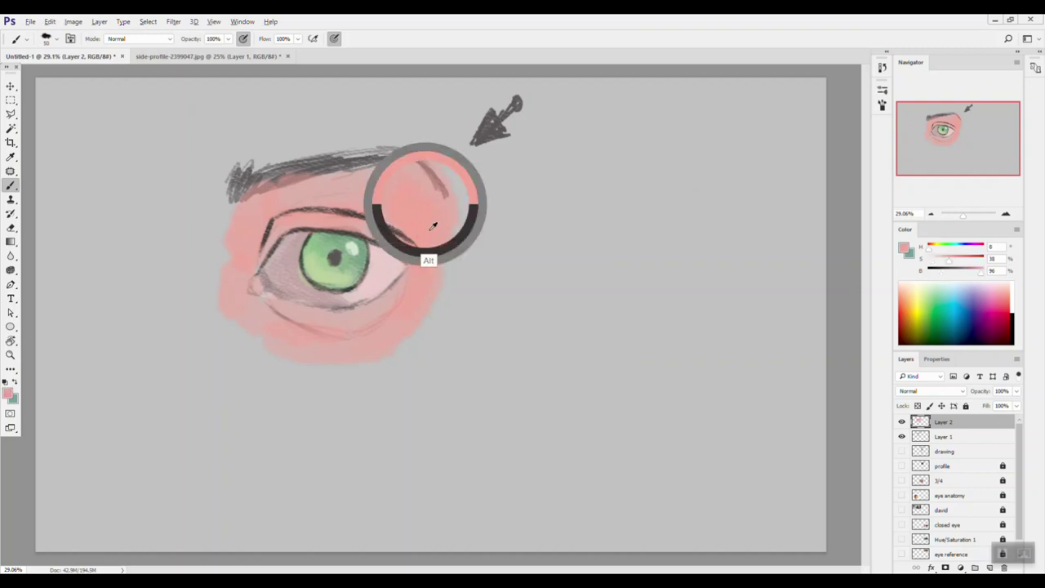
key("n")
left_click_drag(575, 189, 582, 208)
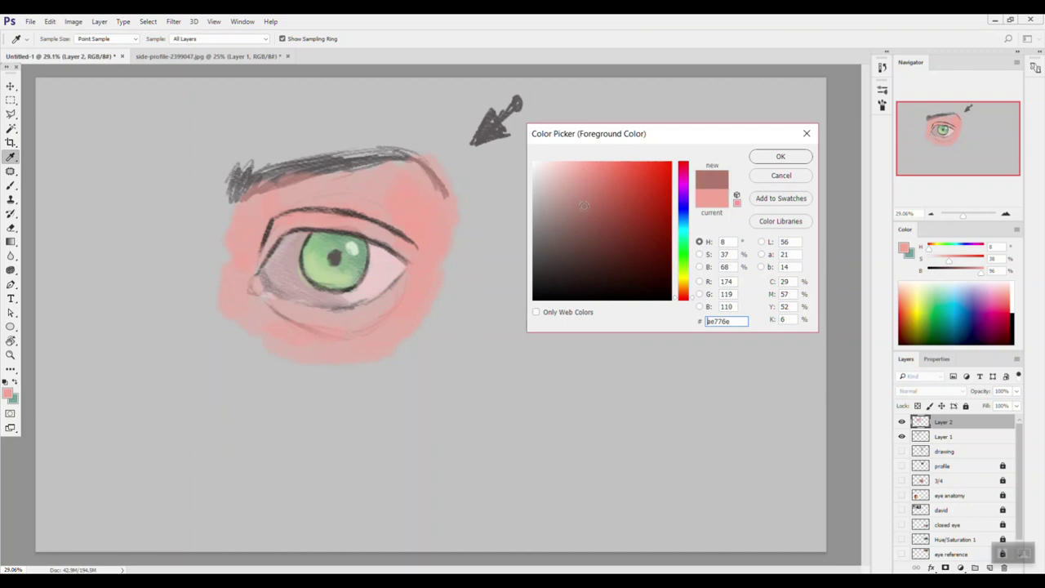
key("Return")
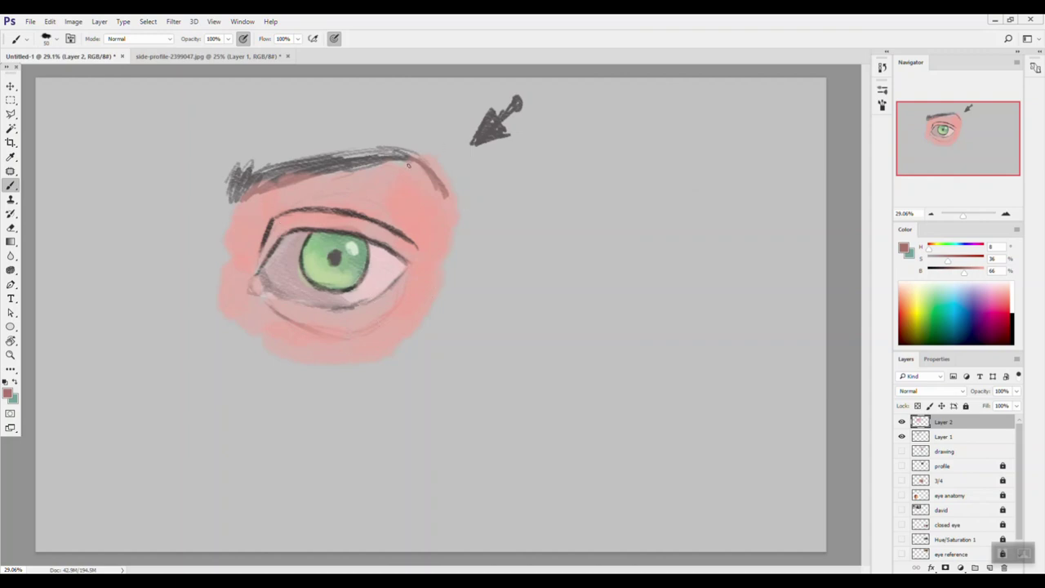
mouse_move(421, 185)
left_mouse_down()
mouse_move(387, 173)
mouse_move(370, 206)
left_mouse_up()
key("ctrl+z")
mouse_move(272, 193)
left_mouse_down()
mouse_move(238, 208)
mouse_move(236, 217)
mouse_move(266, 196)
mouse_move(241, 253)
mouse_move(254, 252)
mouse_move(244, 252)
mouse_move(254, 197)
mouse_move(276, 215)
mouse_move(308, 194)
mouse_move(284, 181)
mouse_move(267, 198)
mouse_move(282, 192)
mouse_move(262, 224)
left_mouse_up()
left_click_drag(272, 215, 259, 243)
mouse_move(294, 188)
left_mouse_down()
mouse_move(276, 214)
mouse_move(303, 207)
mouse_move(400, 229)
left_mouse_up()
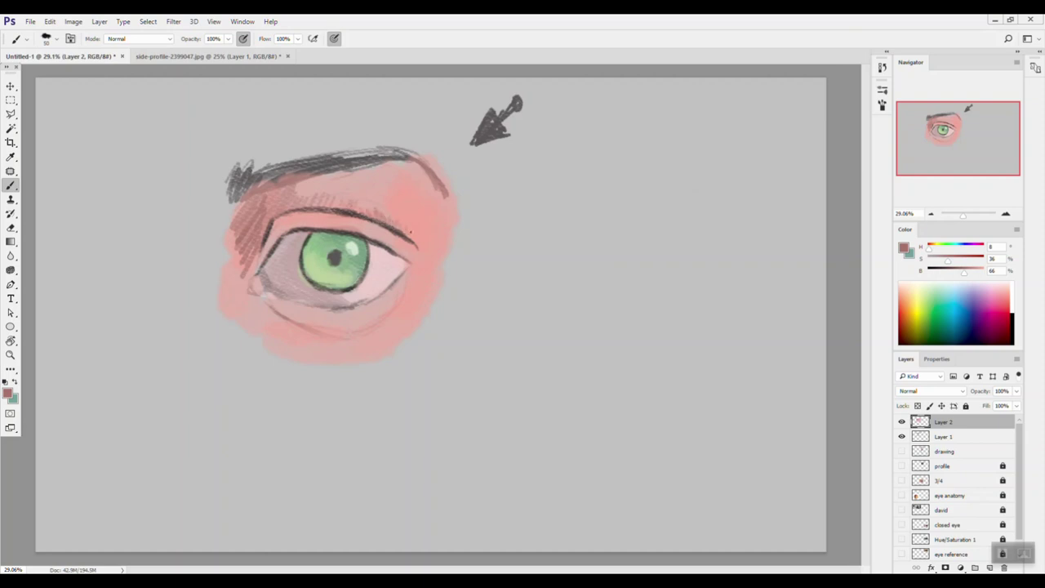
- Try to extend the reddish-brown shading over the outer end of the upper eyelid crease
left_click_drag(393, 230, 416, 240)
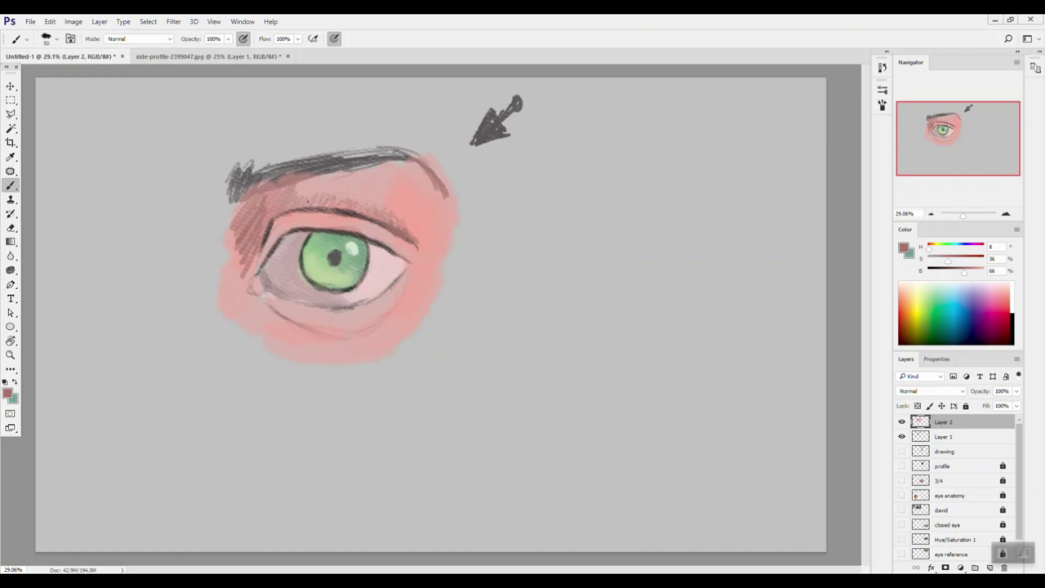
left_click_drag(373, 209, 372, 196)
mouse_move(382, 210)
left_mouse_down()
mouse_move(381, 200)
mouse_move(423, 250)
left_mouse_up()
mouse_move(416, 171)
left_mouse_down()
mouse_move(400, 167)
mouse_move(412, 201)
mouse_move(418, 169)
left_mouse_up()
key("ctrl+alt+z")
key("ctrl+alt+z")
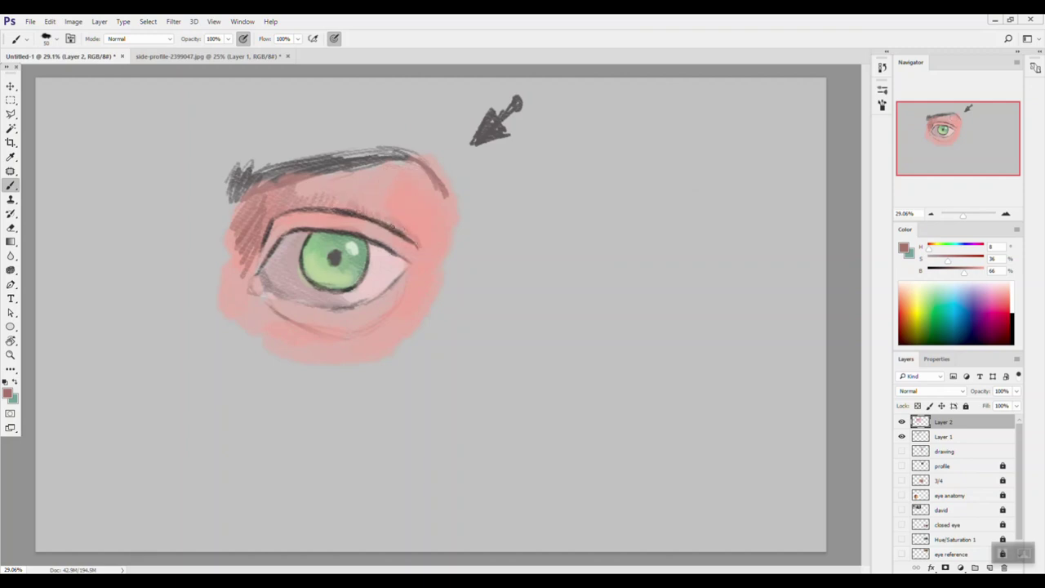
- Deepen the reddish-brown shading around the outer crease and inner socket, and shade the upper eyelid's inner part
left_click_drag(411, 234, 391, 217)
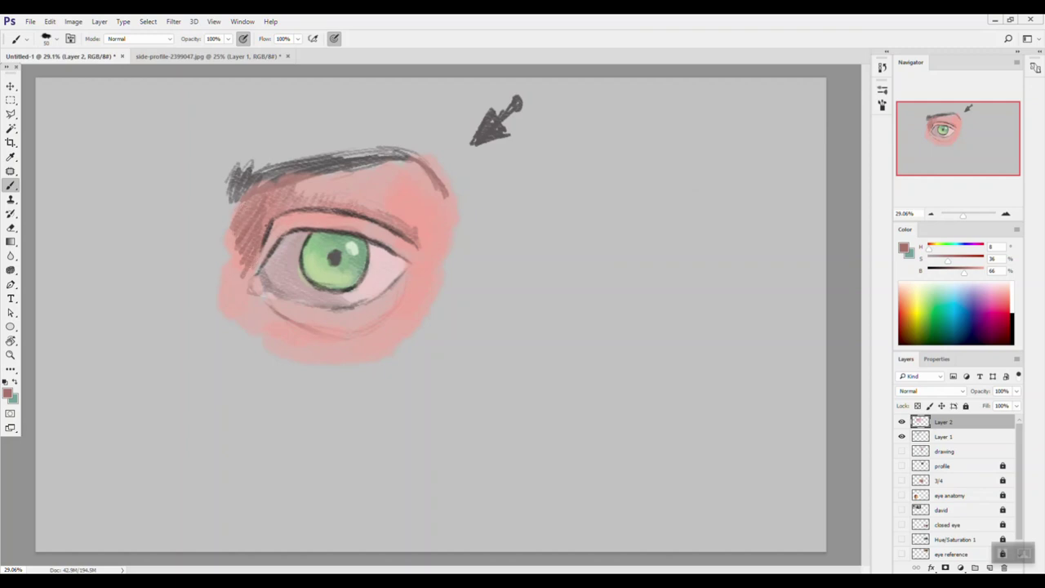
left_click_drag(235, 208, 227, 237)
left_click_drag(294, 204, 250, 231)
left_click_drag(260, 196, 234, 219)
mouse_move(274, 191)
left_mouse_down()
mouse_move(269, 203)
mouse_move(315, 207)
left_mouse_up()
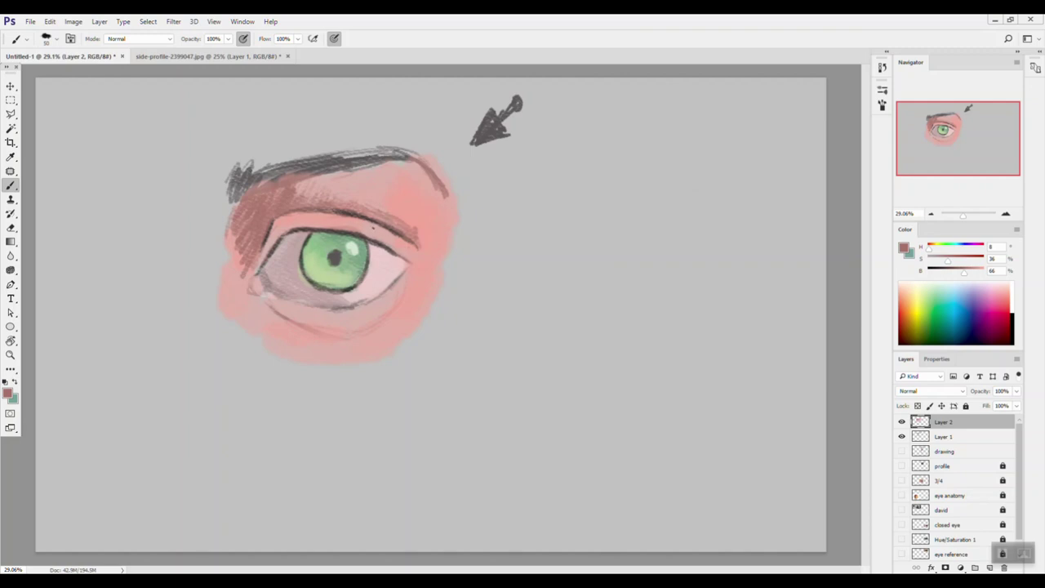
left_click_drag(277, 226, 268, 246)
mouse_move(270, 243)
left_mouse_down()
mouse_move(290, 219)
mouse_move(315, 222)
left_mouse_up()
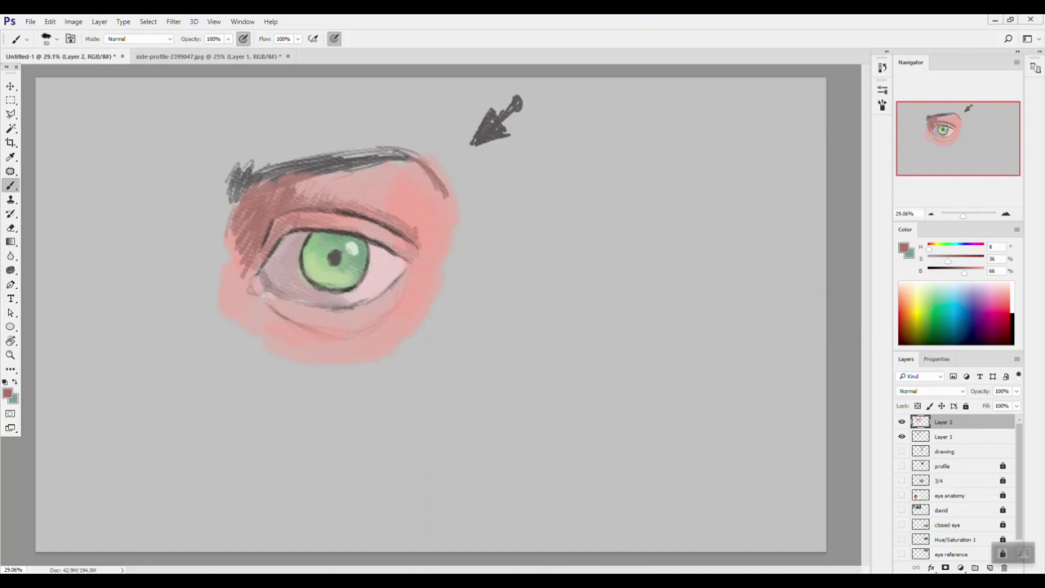
- Try to paint sampled pink along the upper eyelid
left_click(421, 235, "alt")
left_click_drag(385, 234, 335, 226)
key("ctrl+z")
left_click(267, 193, "alt")
- Choose a pale pink with H 2, S 16 and B 98, and paint the lower eyelid's rim from outer to inner corner
left_click(381, 302, "alt")
key("n")
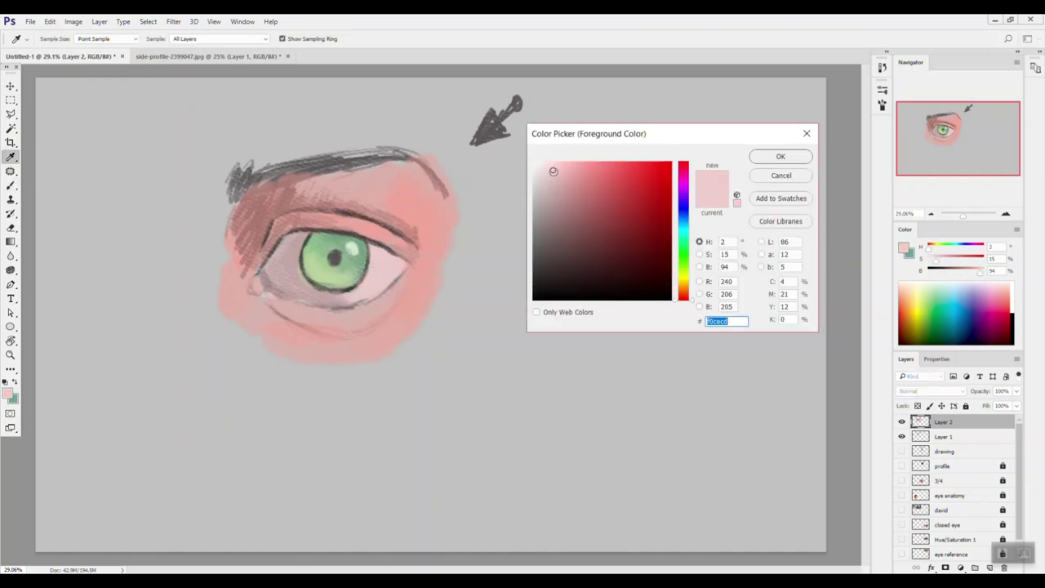
left_click(771, 156)
left_click(376, 298, "alt")
left_click_drag(362, 304, 399, 277)
left_click_drag(307, 305, 367, 301)
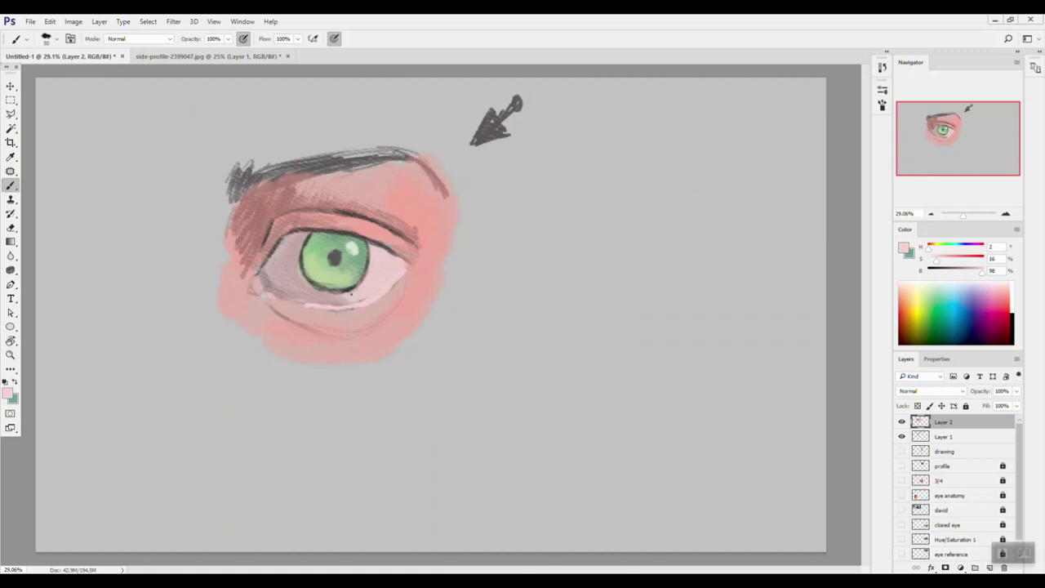
left_click_drag(281, 299, 310, 306)
- Sample reddish brown from the skin shading and hatch shadows beneath the lower eyelid and around the inner and outer corners
left_click(279, 302, "alt")
left_click(318, 305, "alt")
left_click(261, 252, "alt")
mouse_move(267, 303)
left_mouse_down()
mouse_move(293, 306)
mouse_move(297, 333)
mouse_move(306, 323)
mouse_move(334, 335)
left_mouse_up()
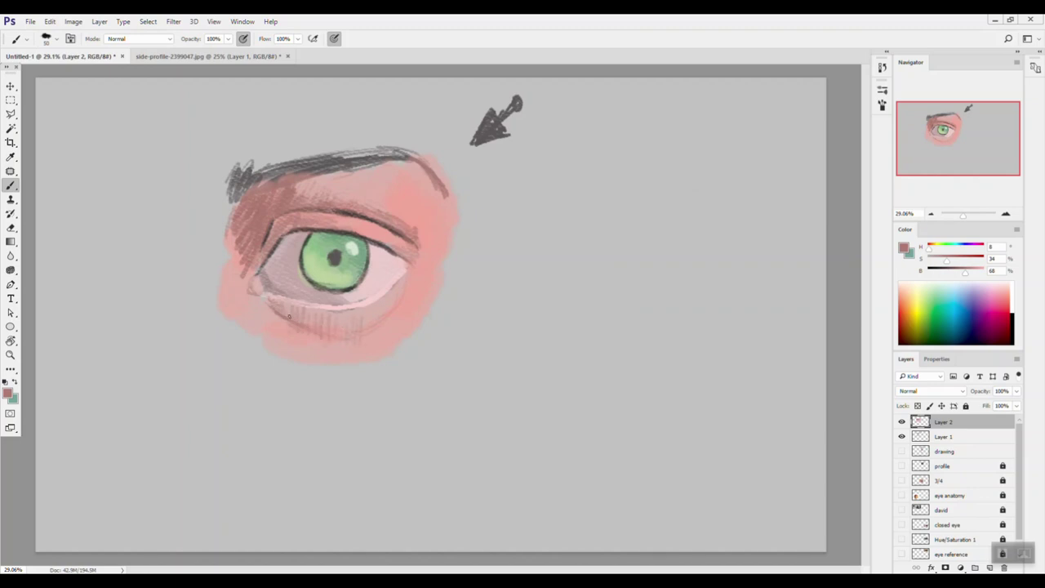
mouse_move(274, 301)
left_mouse_down()
mouse_move(291, 342)
mouse_move(318, 318)
mouse_move(321, 345)
mouse_move(339, 330)
mouse_move(287, 309)
left_mouse_up()
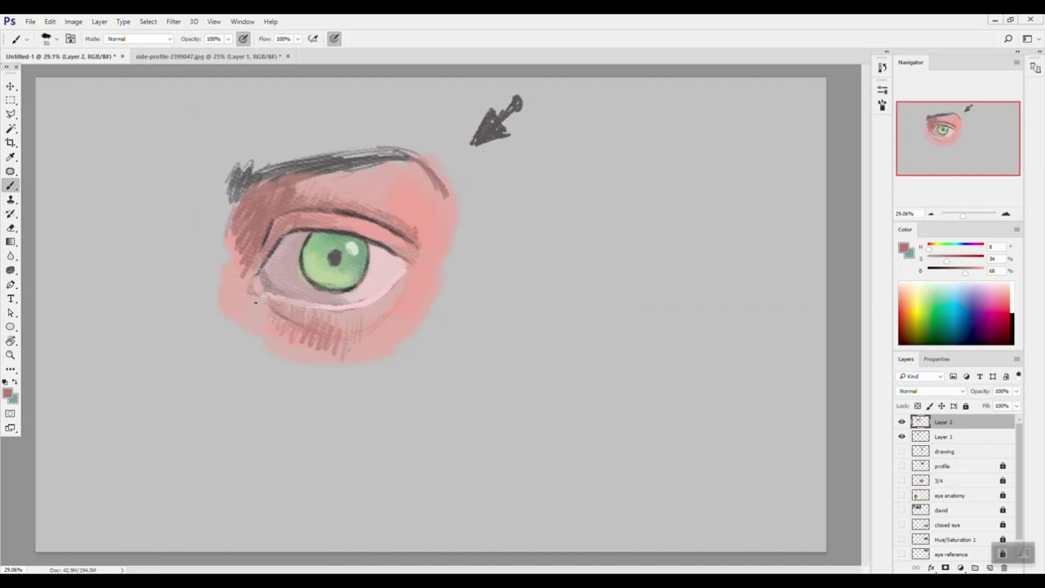
mouse_move(243, 291)
left_mouse_down()
mouse_move(239, 277)
mouse_move(255, 308)
left_mouse_up()
left_click_drag(270, 320, 260, 304)
mouse_move(304, 333)
left_mouse_down()
mouse_move(296, 310)
mouse_move(315, 321)
left_mouse_up()
left_click_drag(353, 351, 331, 333)
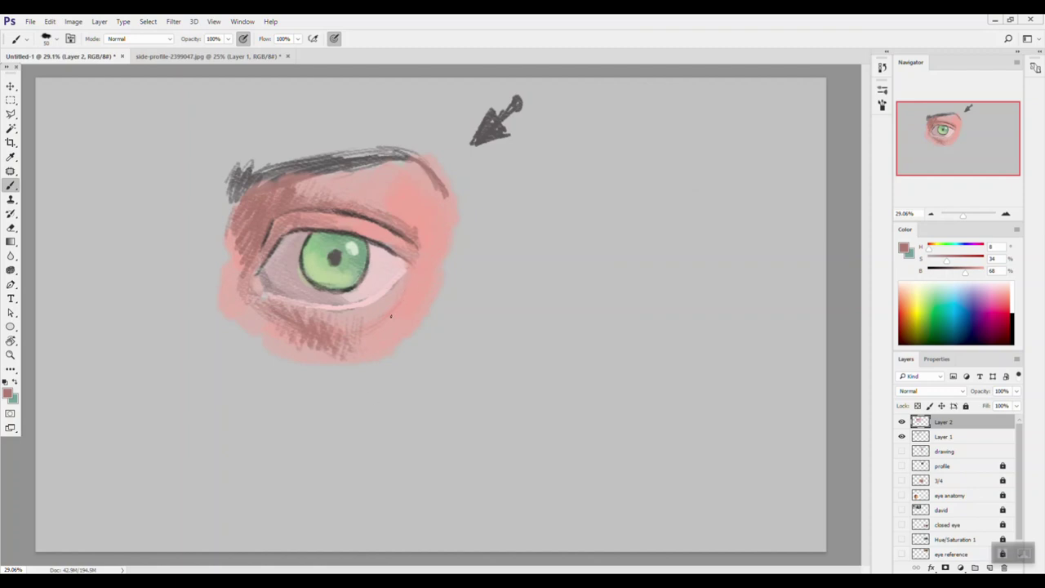
left_click_drag(391, 331, 397, 302)
- Define the tear duct with a pale highlight and a darker reddish-brown edge, using sampled colours and a smaller brush
left_click(428, 267, "alt")
left_click(318, 321, "alt")
left_click(351, 282, "alt")
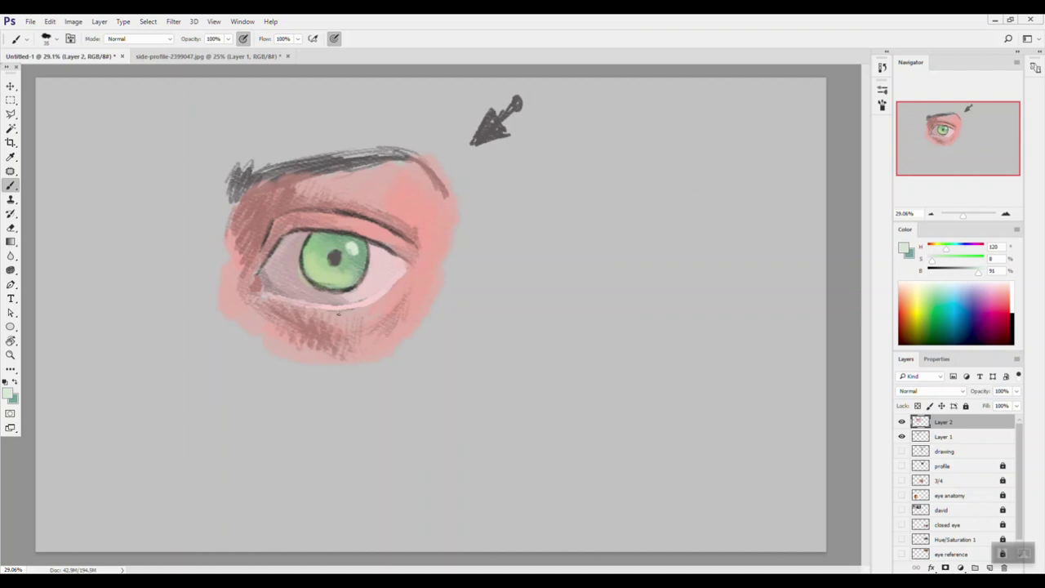
left_click(333, 338, "alt")
left_click_drag(258, 277, 256, 285)
left_click(266, 249, "alt")
left_click_drag(249, 278, 253, 282)
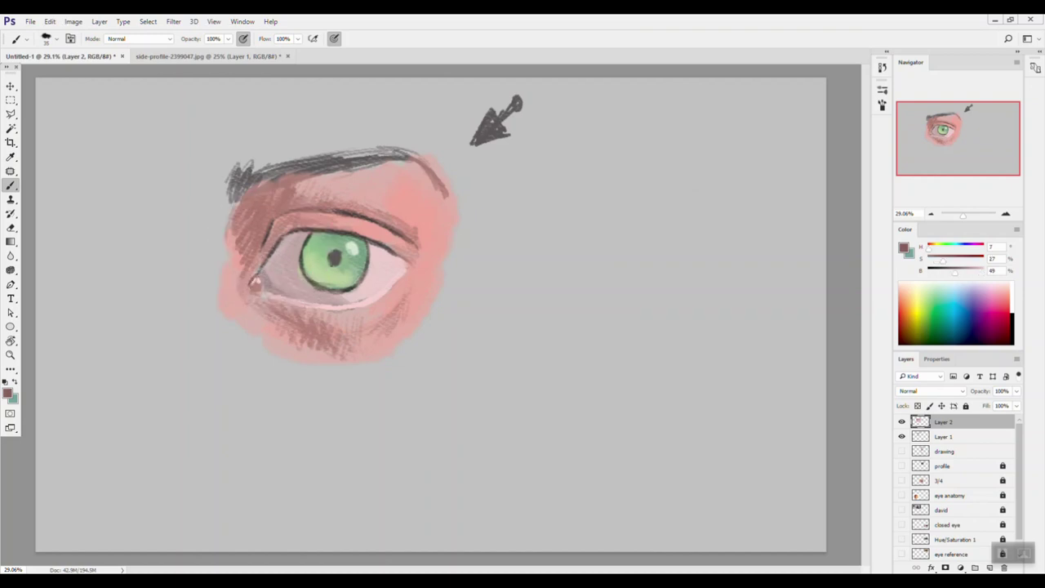
- Sample a very dark brown with H 24, S 8 and B 24, and shade the upper lid's cast shadow across the eyeball and iris
left_click(350, 259, "alt")
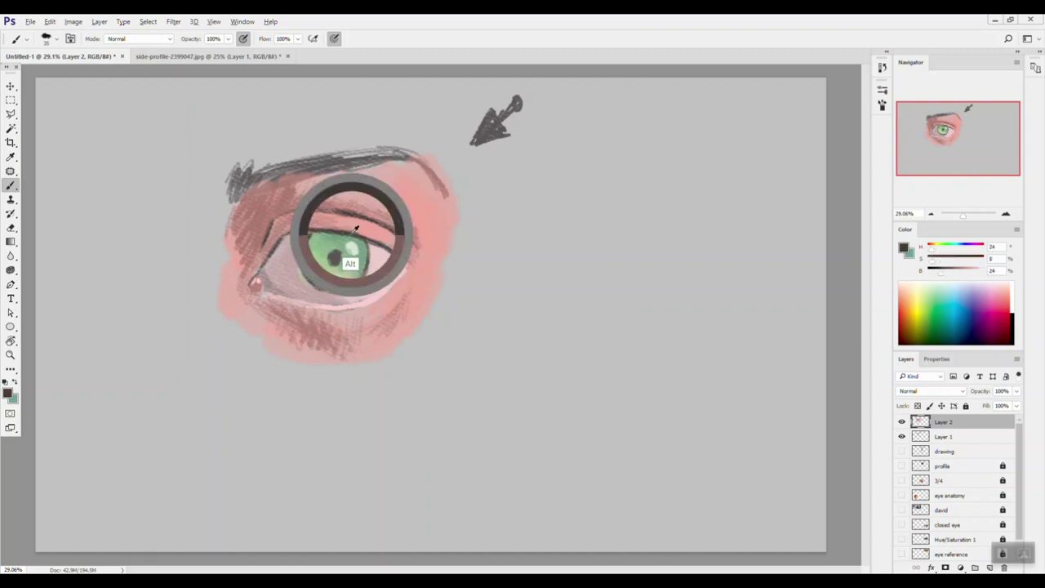
left_click(369, 272)
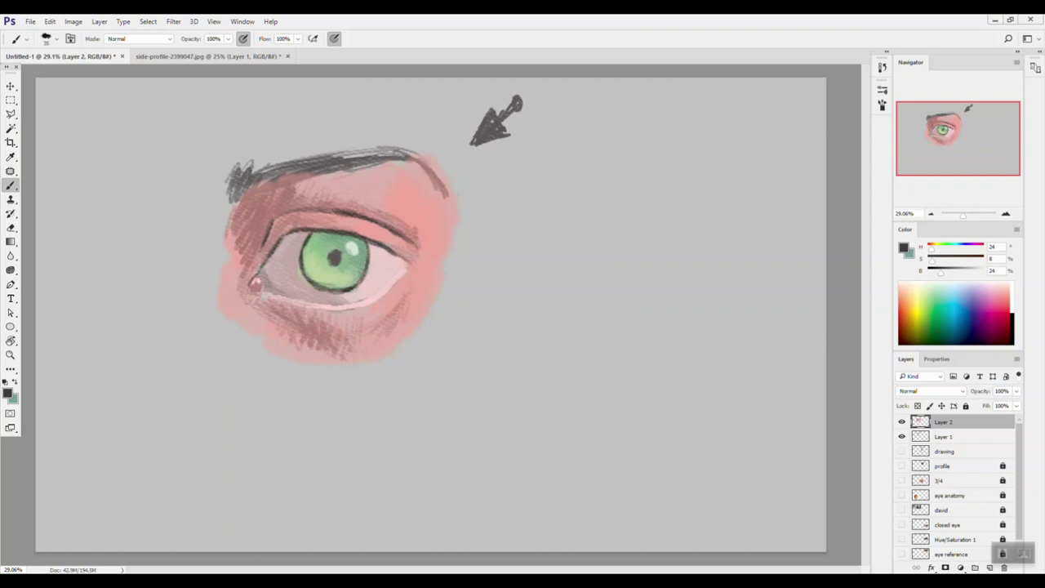
mouse_move(280, 246)
left_mouse_down()
mouse_move(315, 234)
mouse_move(404, 261)
left_mouse_up()
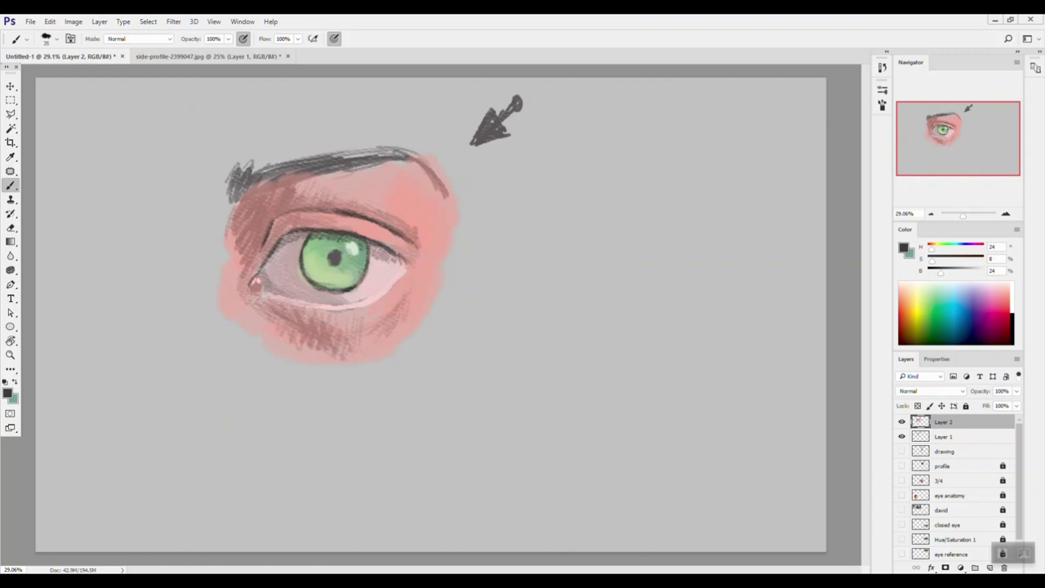
mouse_move(276, 253)
left_mouse_down()
mouse_move(304, 237)
mouse_move(345, 241)
left_mouse_up()
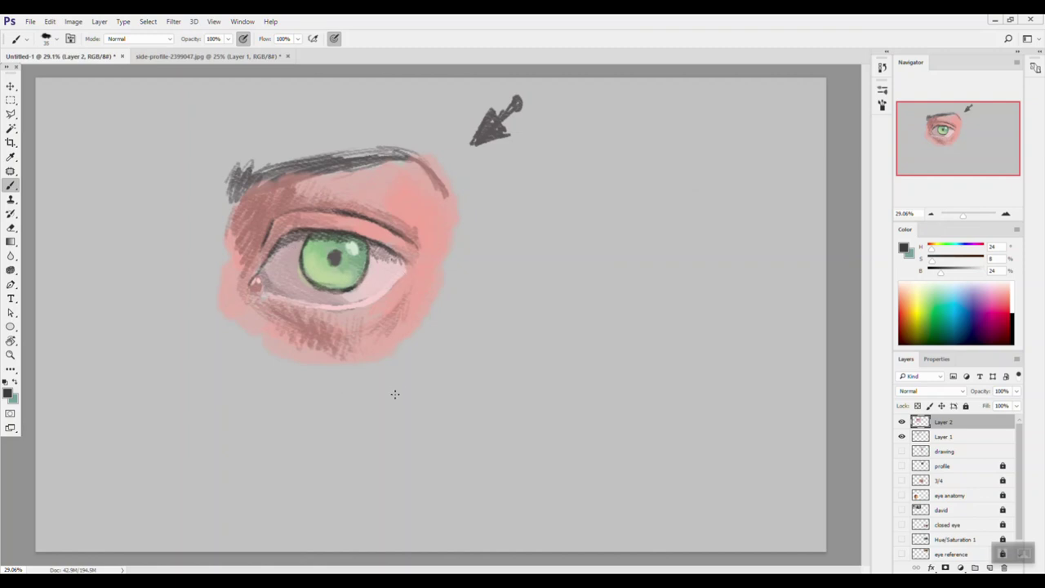
- Sample a greyish brown with H 11, S 11 and B 40 to redefine the inner crease, and shade the eyeball's lower inner edge
left_click(273, 236, "alt")
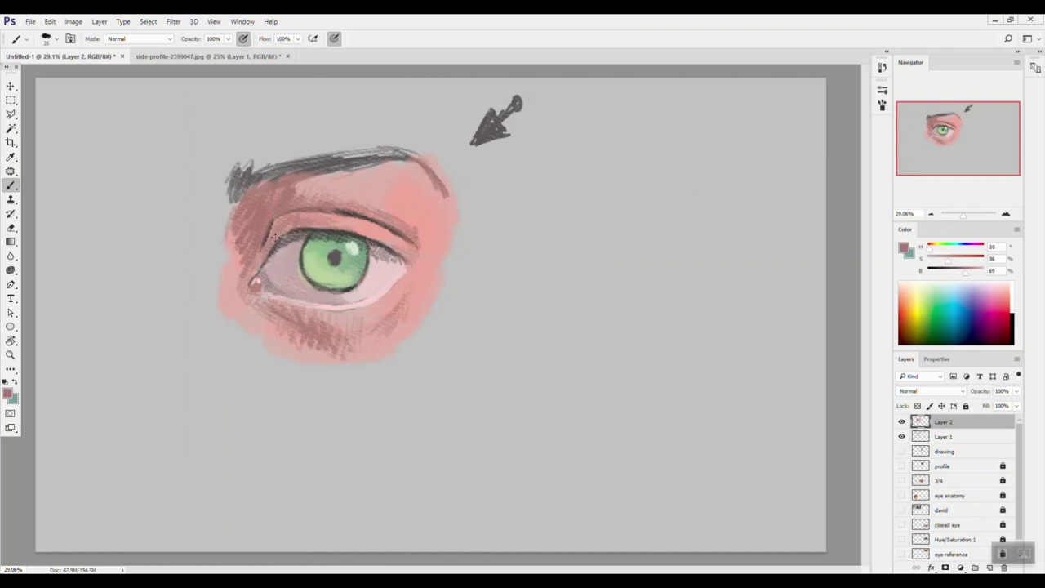
left_click(285, 272, "alt")
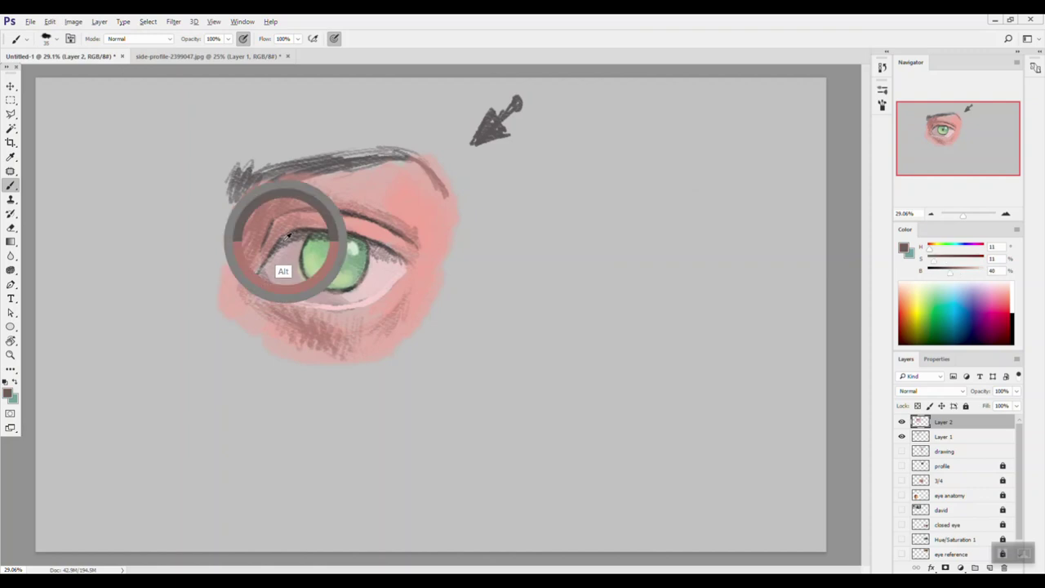
left_click_drag(276, 219, 290, 213)
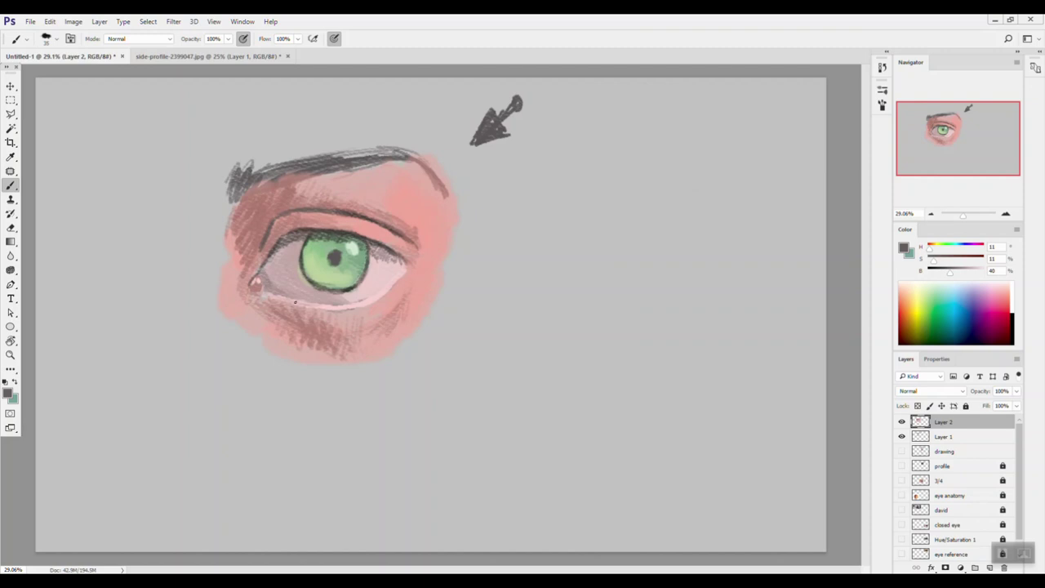
left_click(289, 241, "alt")
left_click_drag(308, 302, 270, 287)
- Choose a near-white pink with H 1, S 8 and B 99, and add fine highlights along the lower eyelid's rim
left_click(374, 298, "alt")
key("n")
left_click_drag(554, 165, 544, 162)
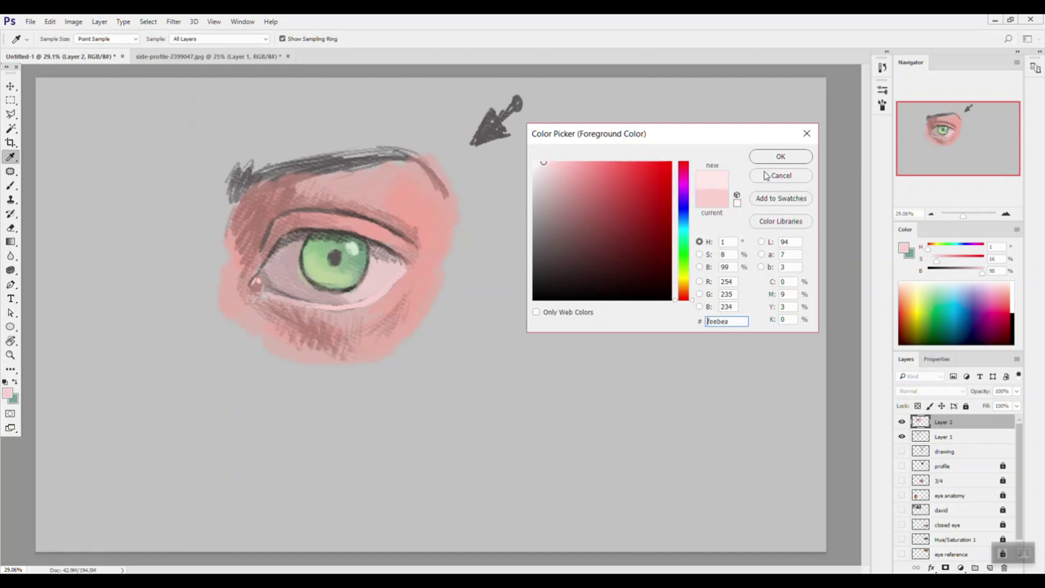
left_click(776, 159)
key("b")
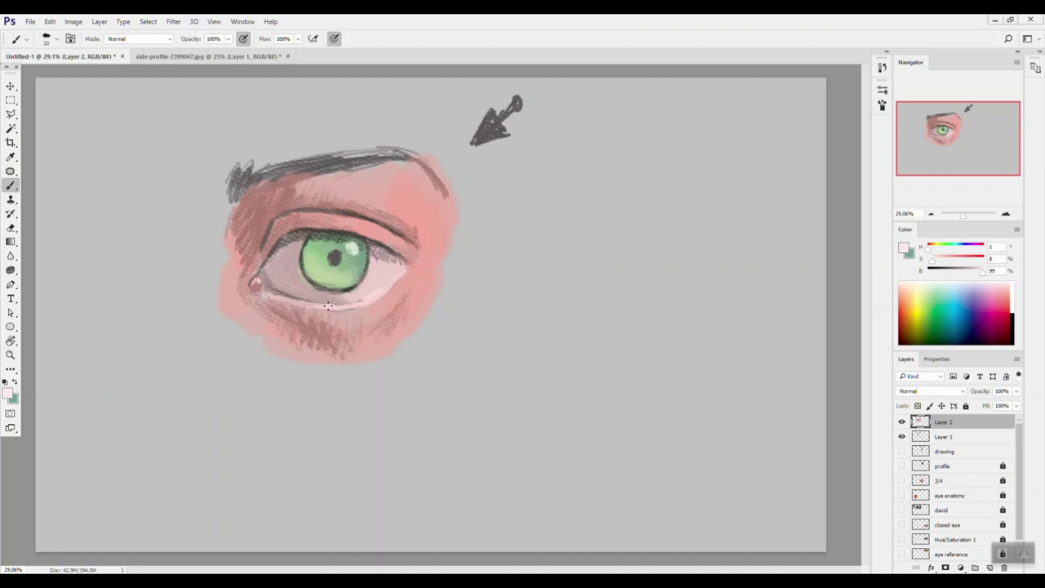
left_click_drag(287, 299, 298, 296)
- Sample a dark grey-green with H 90, S 10 and B 32, and draw fine radial lines around the pupil in the iris
left_click(346, 235, "alt")
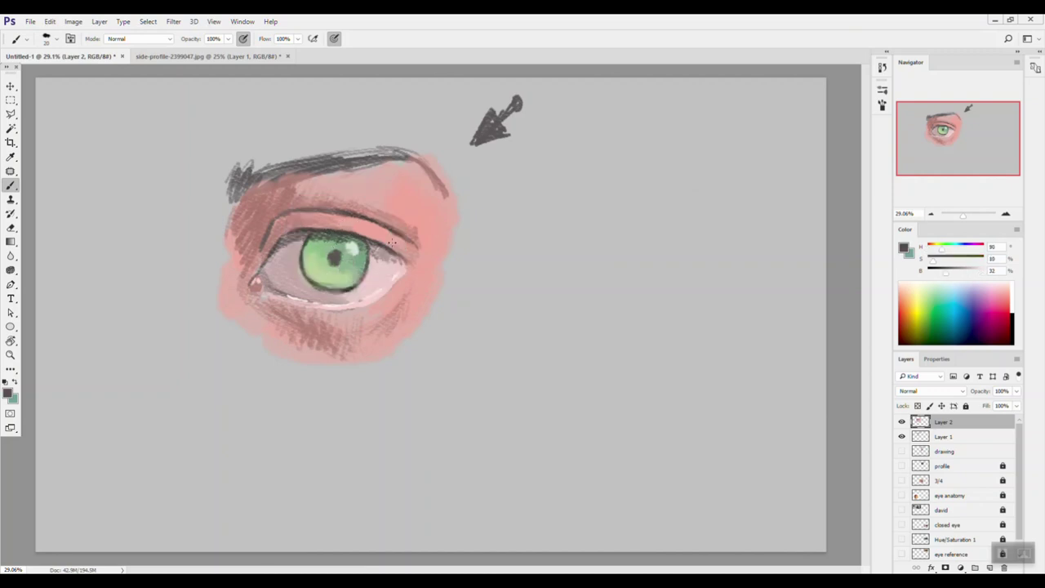
left_click_drag(326, 265, 319, 279)
left_click_drag(332, 244, 307, 267)
- Draw long dark lashes at the upper lid's outer corner and short lashes along the lower lid
left_click_drag(392, 245, 444, 256)
mouse_move(382, 241)
left_mouse_down()
mouse_move(415, 231)
mouse_move(420, 259)
mouse_move(438, 253)
left_mouse_up()
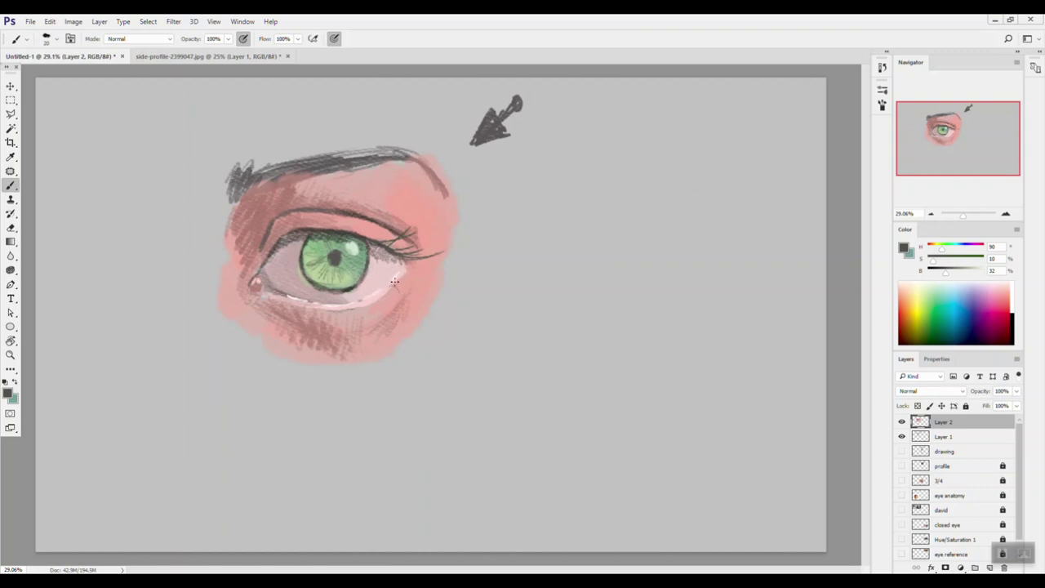
left_click_drag(396, 282, 395, 291)
mouse_move(268, 297)
left_mouse_down()
mouse_move(300, 299)
mouse_move(300, 317)
mouse_move(322, 301)
mouse_move(329, 315)
mouse_move(311, 321)
mouse_move(402, 283)
left_mouse_up()
- Draw curved dark lashes along the middle and inner part of the upper eyelid
mouse_move(377, 239)
left_mouse_down()
mouse_move(389, 232)
mouse_move(366, 222)
mouse_move(377, 209)
mouse_move(386, 219)
left_mouse_up()
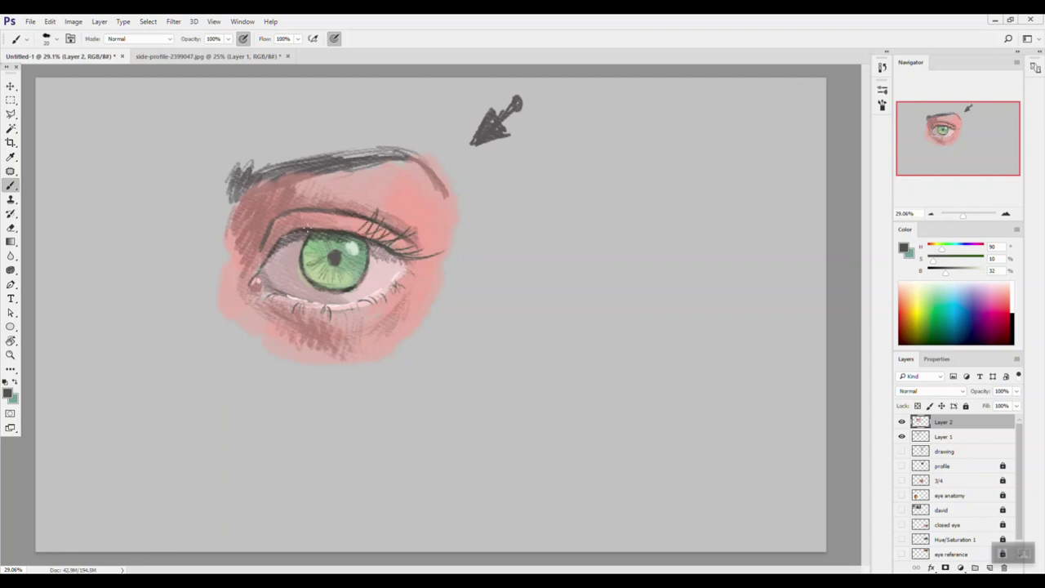
left_click_drag(346, 236, 337, 226)
mouse_move(353, 231)
left_mouse_down()
mouse_move(364, 222)
mouse_move(346, 220)
left_mouse_up()
left_click_drag(339, 236, 332, 219)
mouse_move(345, 228)
left_mouse_down()
mouse_move(354, 219)
mouse_move(301, 206)
left_mouse_up()
left_click_drag(319, 228, 315, 214)
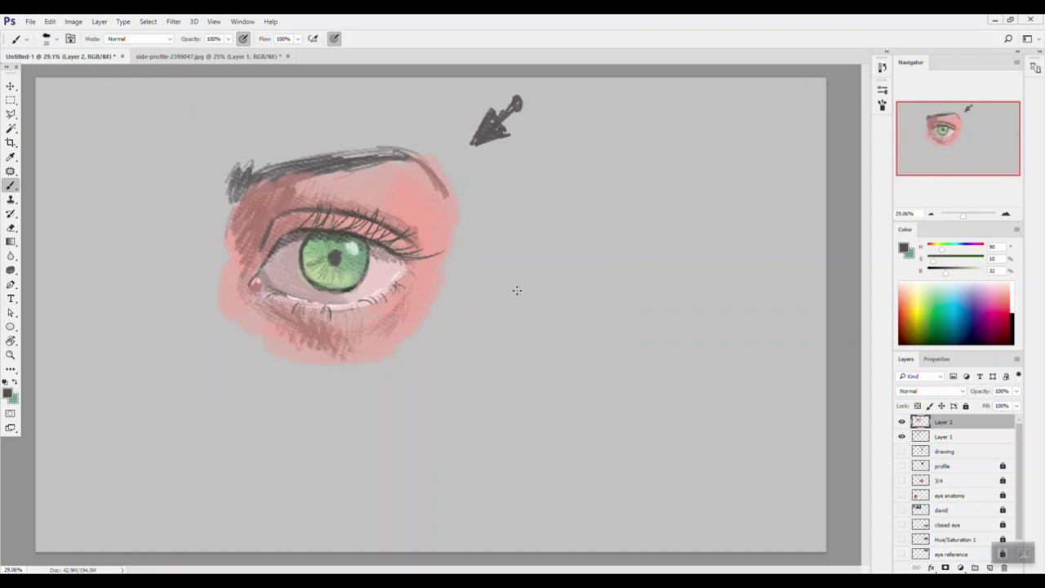
- Add a Hue/Saturation adjustment layer above the eye painting and set its saturation to -100
left_click(950, 392)
left_click(950, 393)
left_click(961, 569)
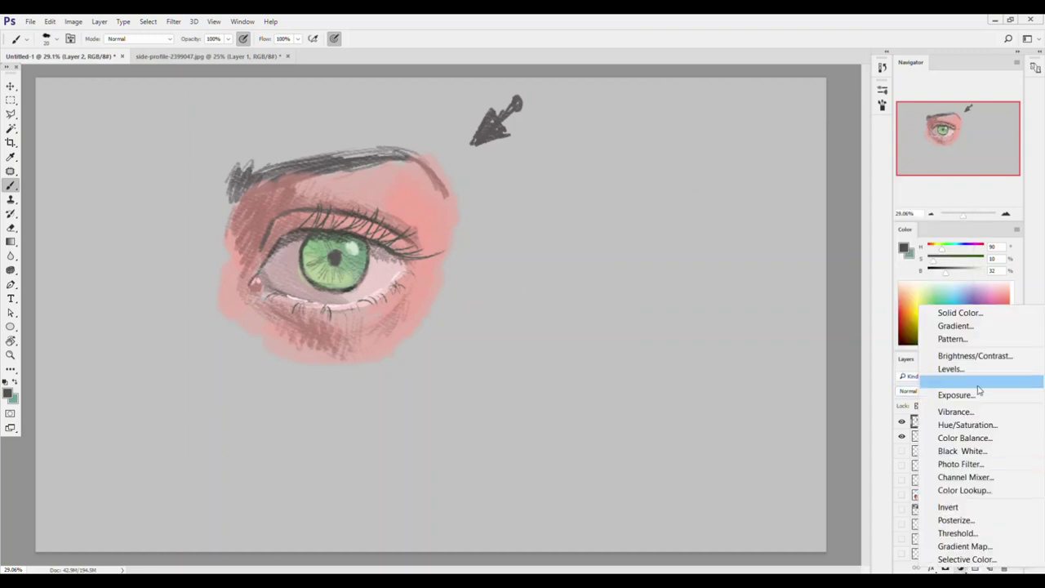
left_click(977, 425)
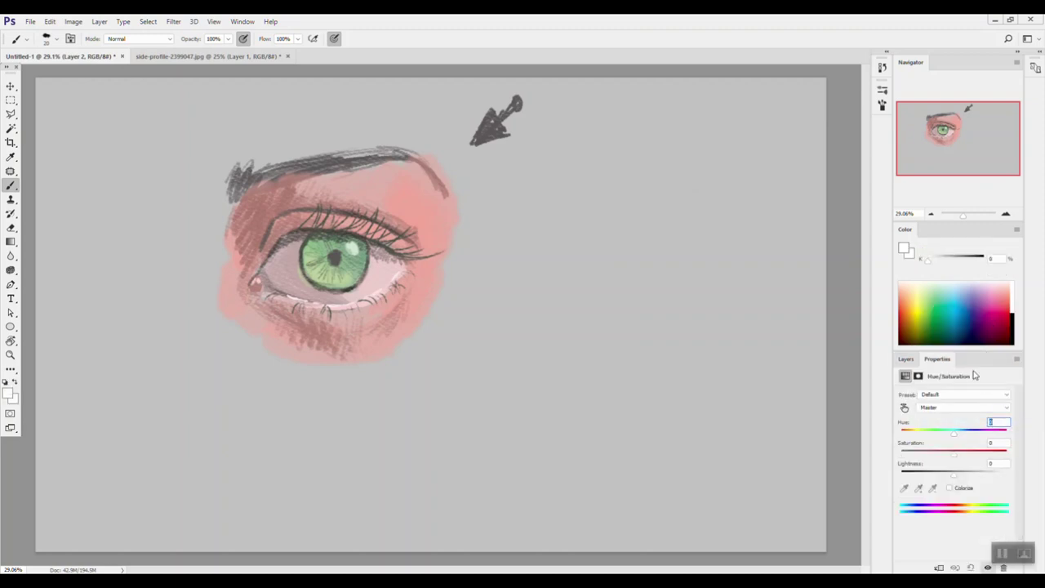
left_click_drag(954, 452, 890, 453)
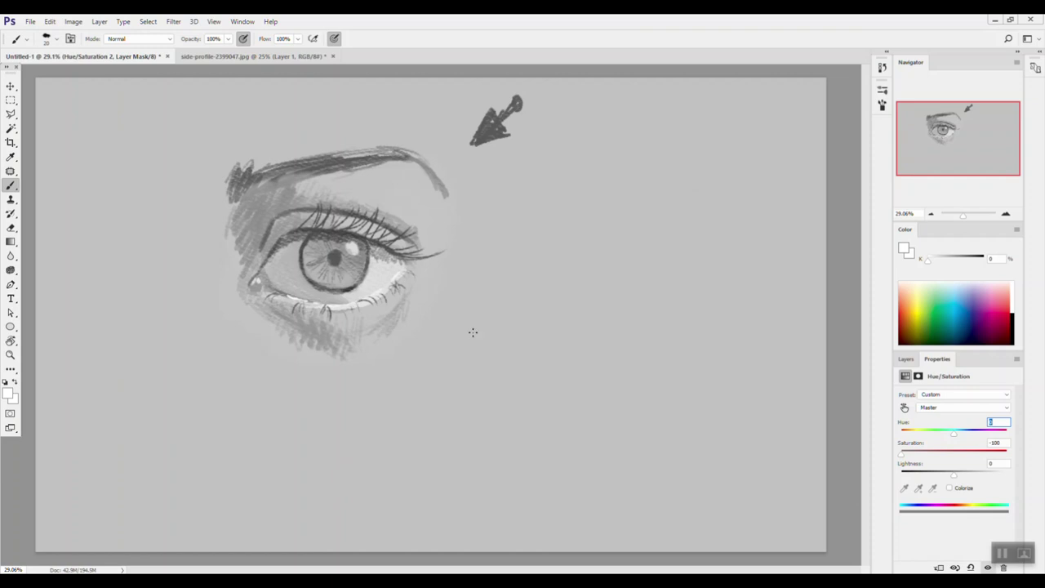
- Bring the eye painting's colours back by setting the Hue/Saturation adjustment's saturation to +4
left_click_drag(903, 457, 956, 457)
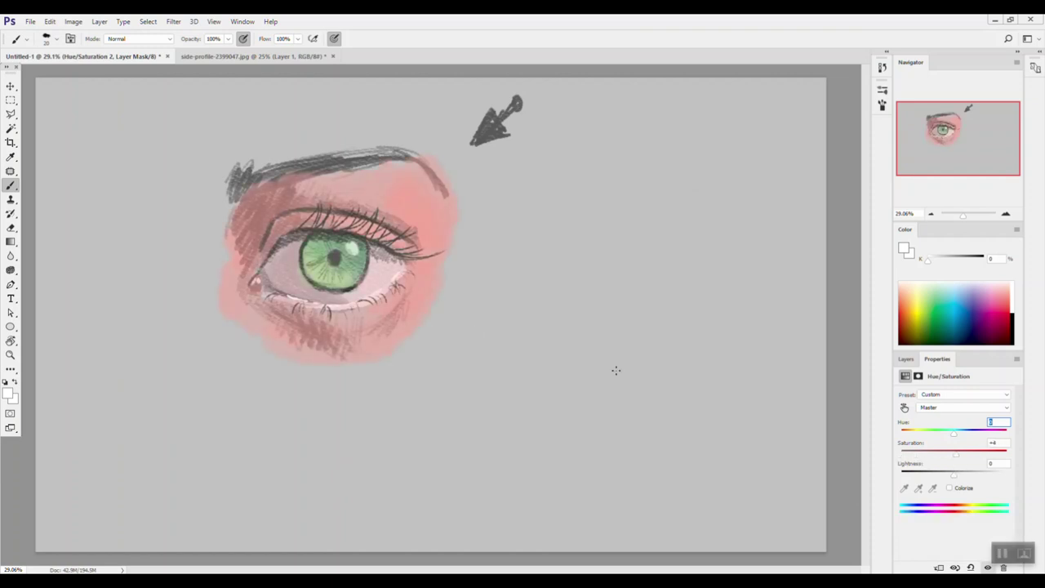
left_click(377, 185, "alt")
key("n")
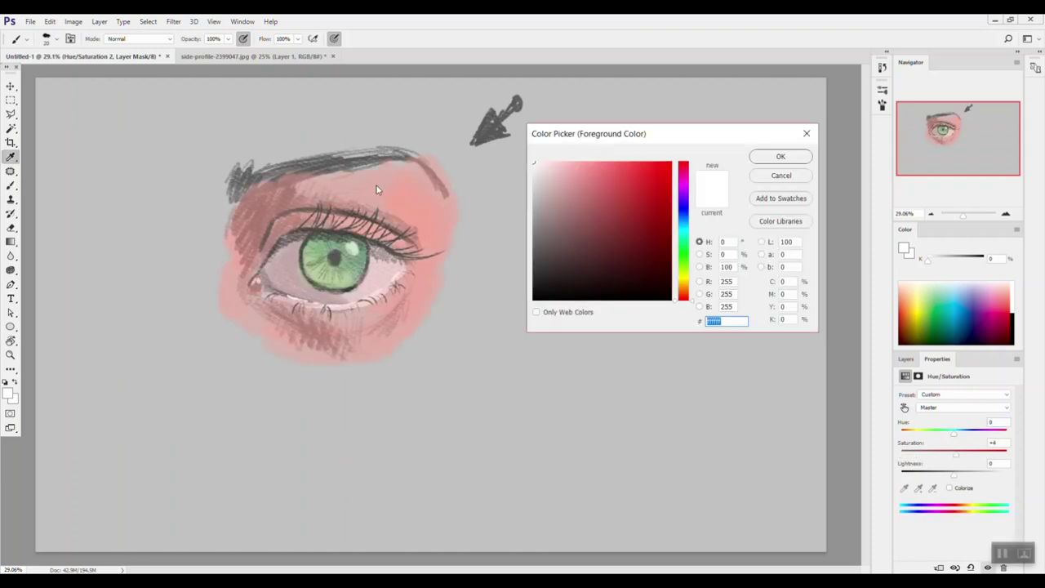
left_click_drag(570, 176, 550, 161)
left_click(780, 158)
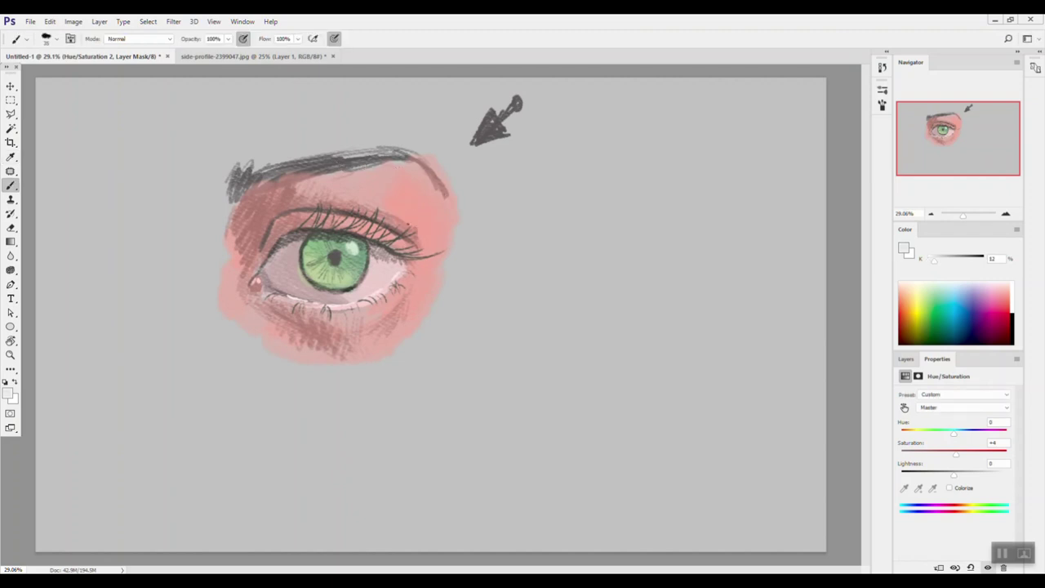
- Make Layer 2 active, sample the skin tone below the eyebrow and lighten it to pale pink with H 9, S 16 and B 99
left_click(906, 359)
left_click(947, 437)
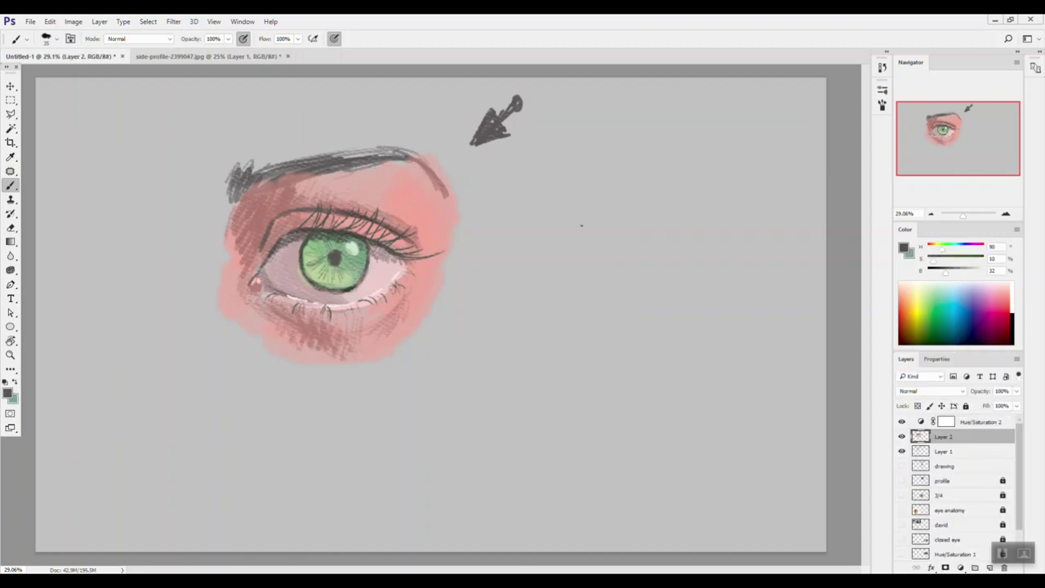
key("alt")
left_click(399, 197, "alt")
key("p")
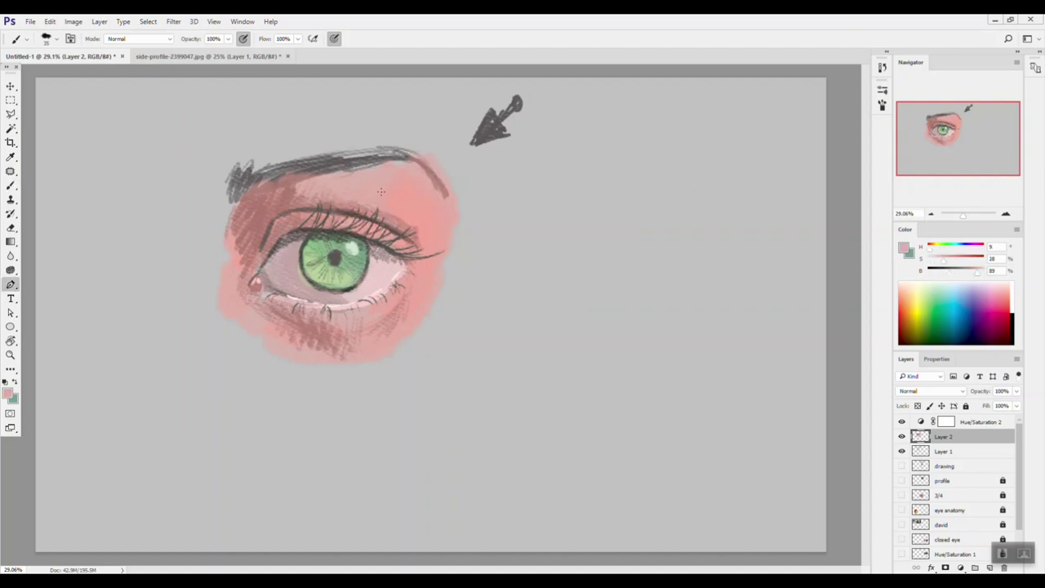
key("n")
left_click(555, 164)
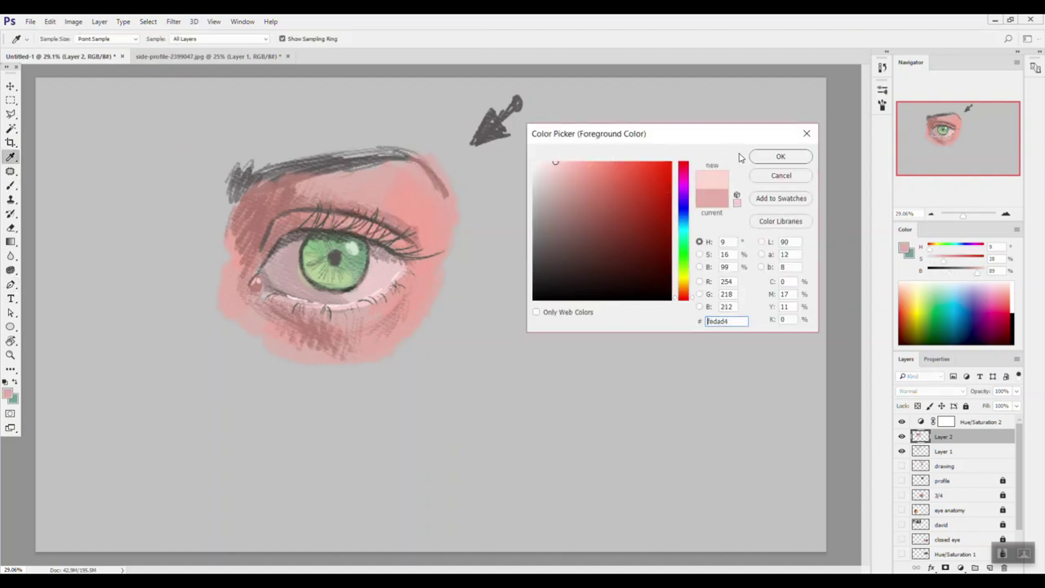
left_click(781, 156)
- Brush pale pink highlights onto the brow bone under the eyebrow's outer end and onto the upper eyelid
key("b")
mouse_move(385, 184)
left_mouse_down()
mouse_move(400, 174)
mouse_move(410, 196)
left_mouse_up()
mouse_move(377, 229)
left_mouse_down()
mouse_move(387, 238)
mouse_move(347, 219)
mouse_move(355, 224)
left_mouse_up()
left_click_drag(377, 231, 384, 235)
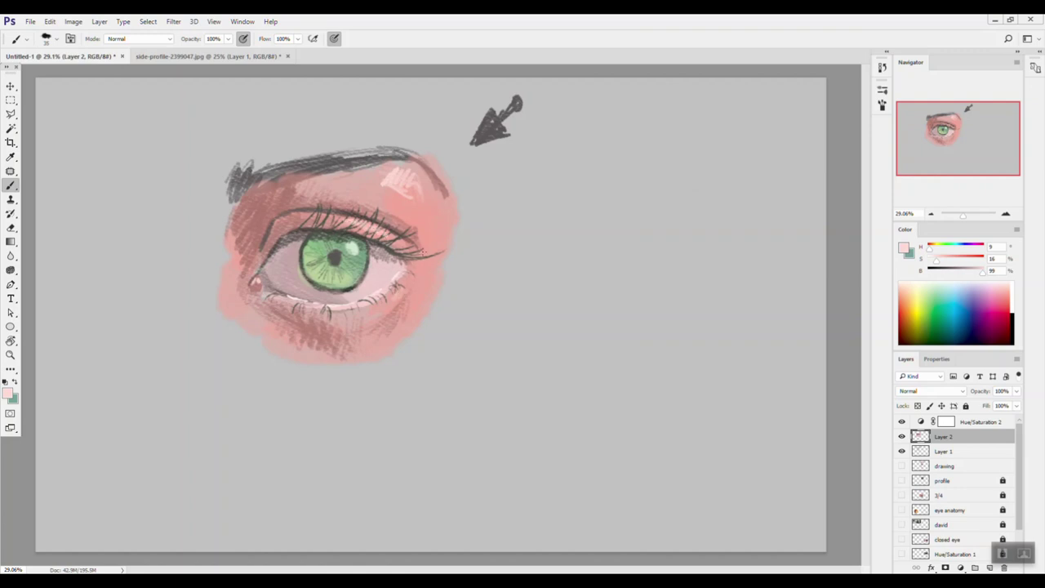
mouse_move(411, 196)
left_mouse_down()
mouse_move(433, 193)
mouse_move(378, 193)
left_mouse_up()
- Set the saturation of the Hue/Saturation 2 adjustment layer to -100 to check the highlights in greyscale
left_click(974, 422)
left_click(937, 359)
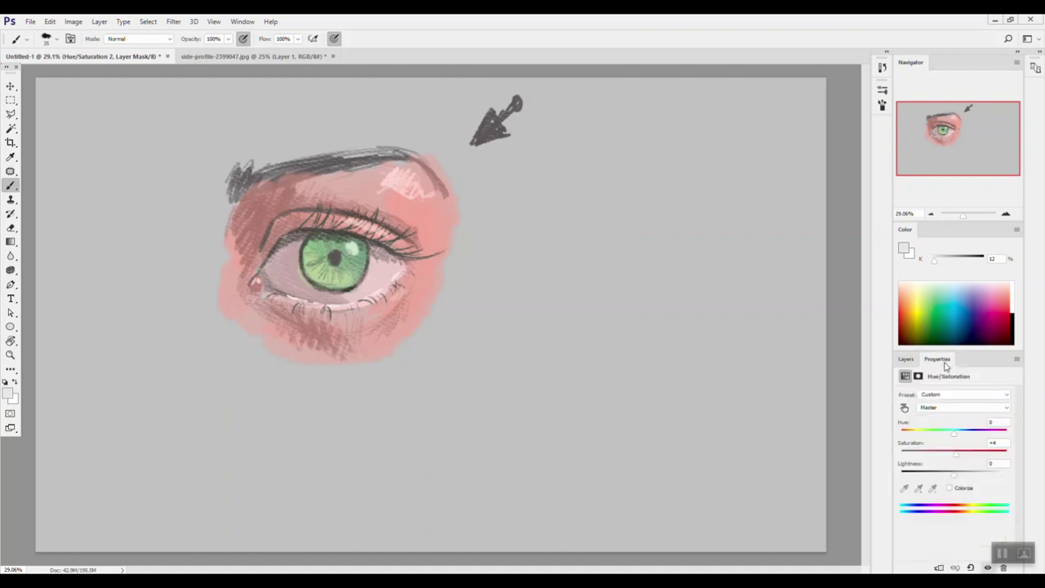
left_click_drag(953, 455, 870, 455)
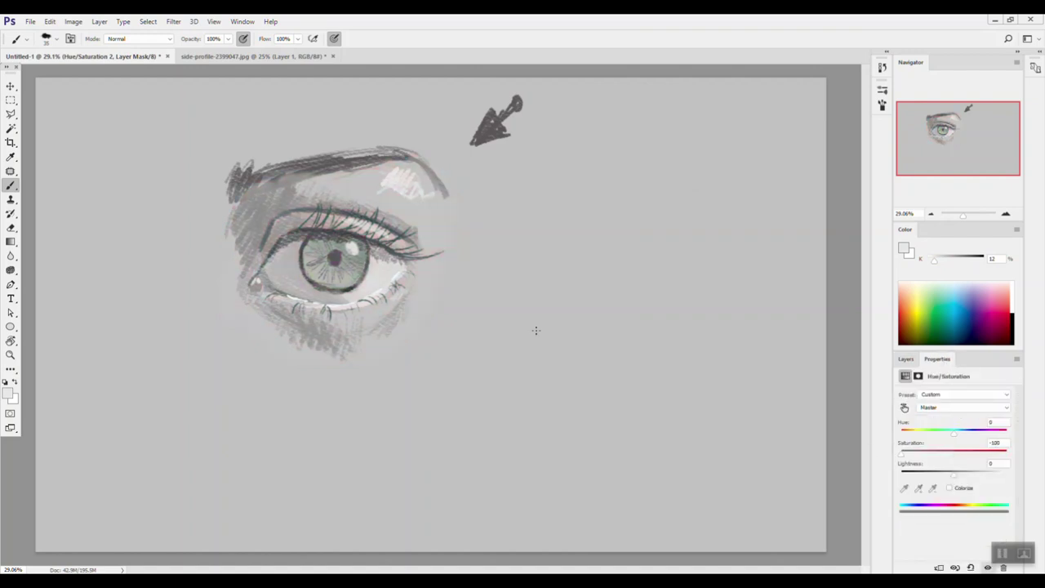
key("ctrl+z")
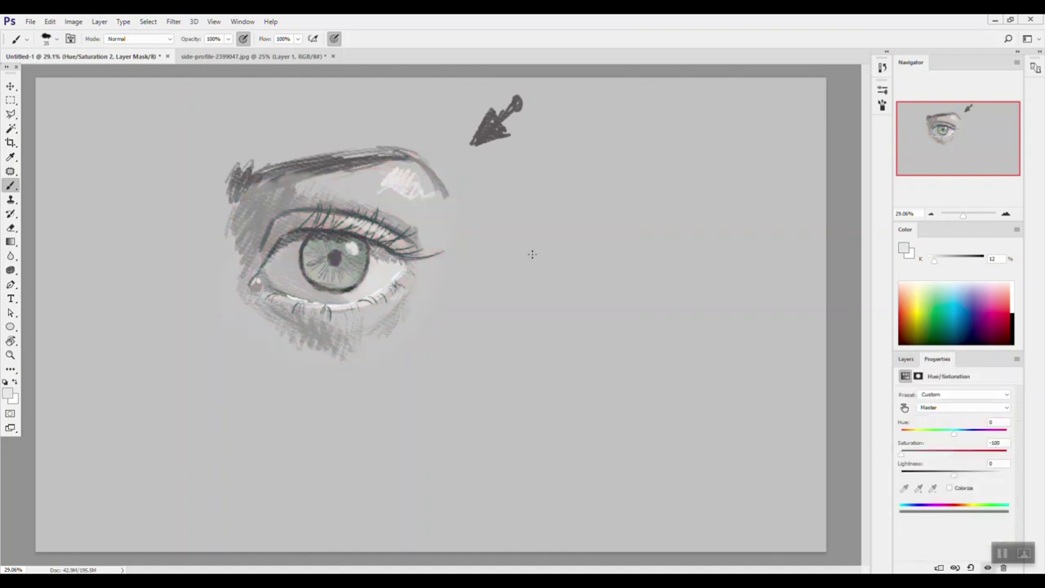